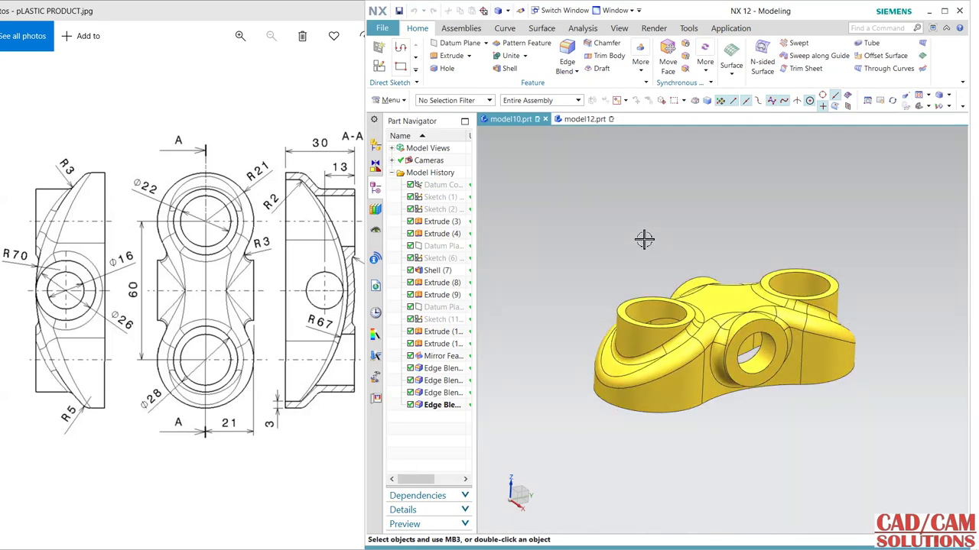
# Switch to the model12.prt part and start a sketch on the horizontal XY datum plane
pyautogui.moveTo(644, 241)
pyautogui.mouseDown(button='middle')
pyautogui.moveTo(690, 345)
pyautogui.moveTo(660, 199)
pyautogui.moveTo(673, 201)
pyautogui.moveTo(682, 233)
pyautogui.moveTo(691, 221)
pyautogui.mouseUp(button='middle')
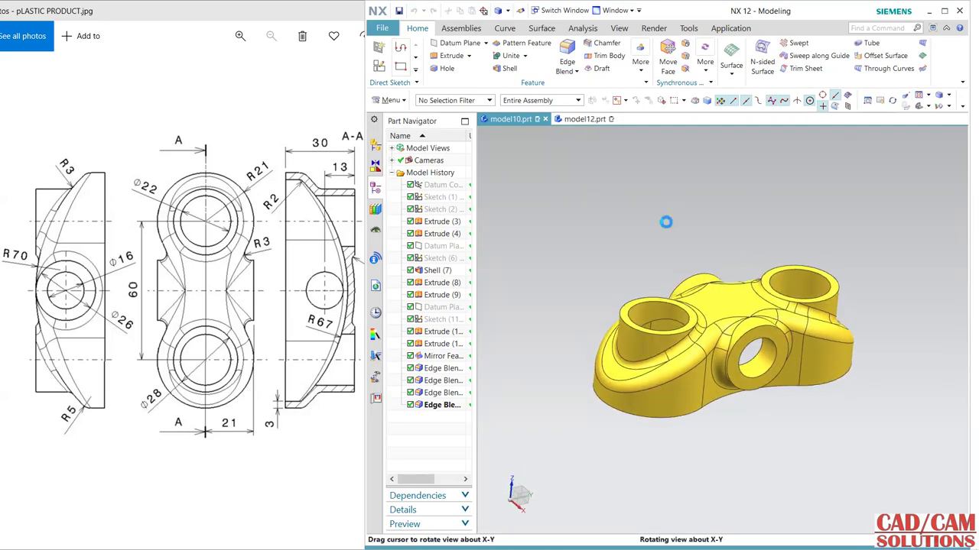
pyautogui.click(585, 119)
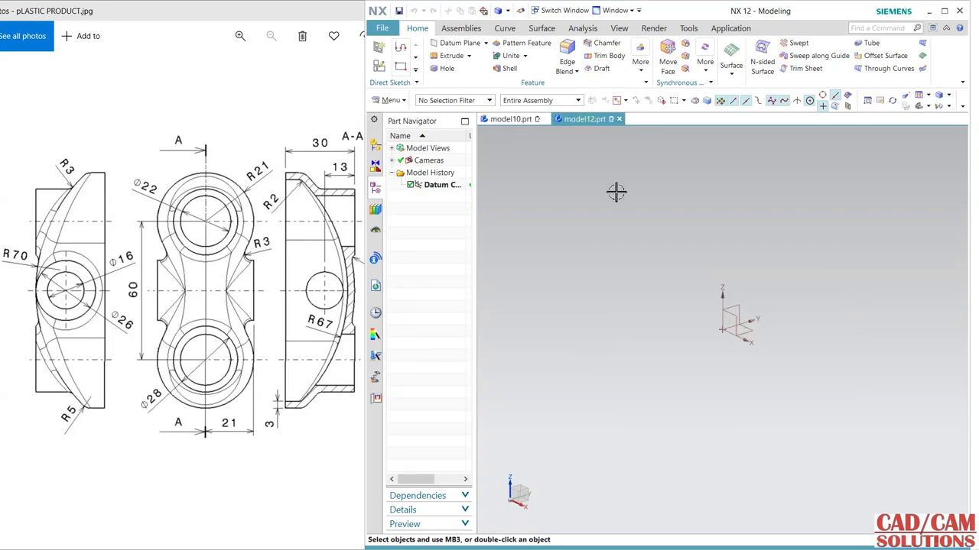
pyautogui.click(378, 47)
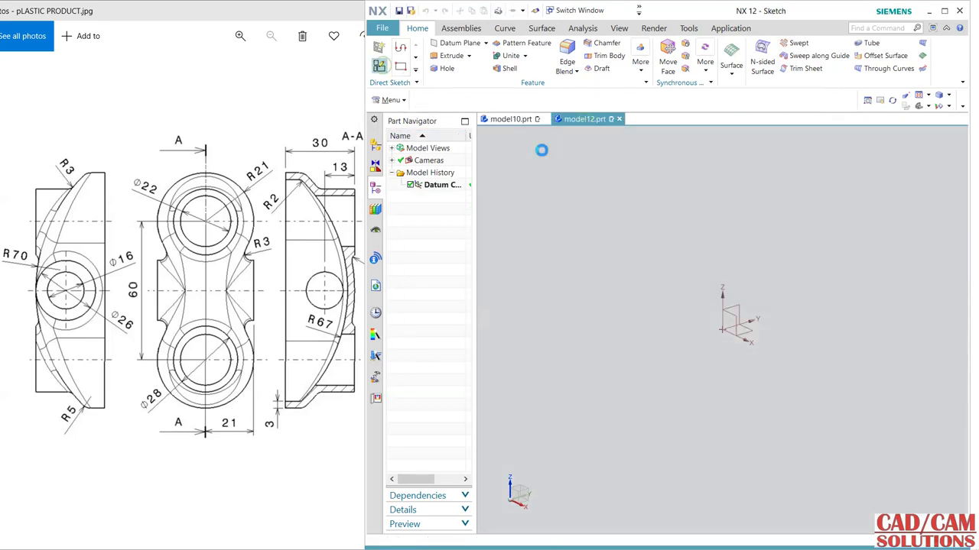
pyautogui.click(752, 331)
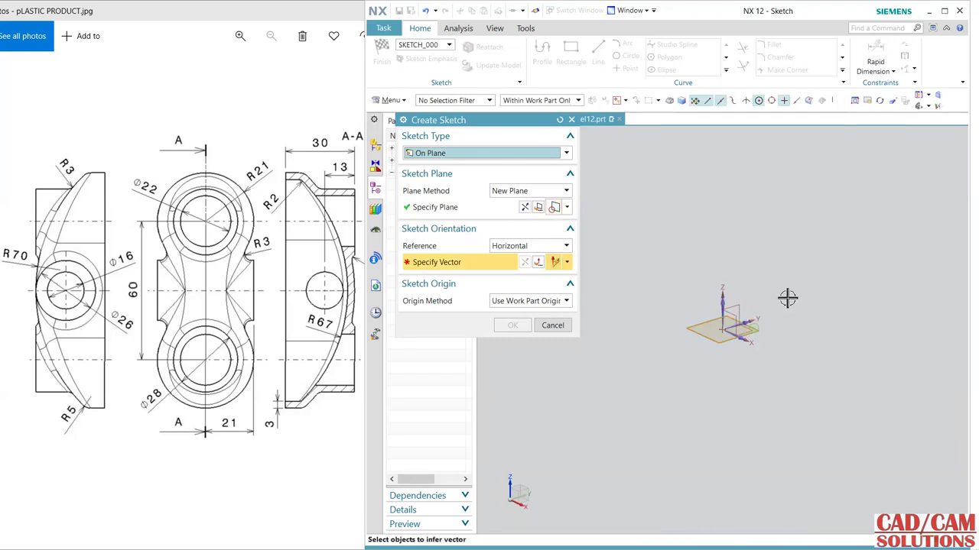
pyautogui.middleClick(704, 374)
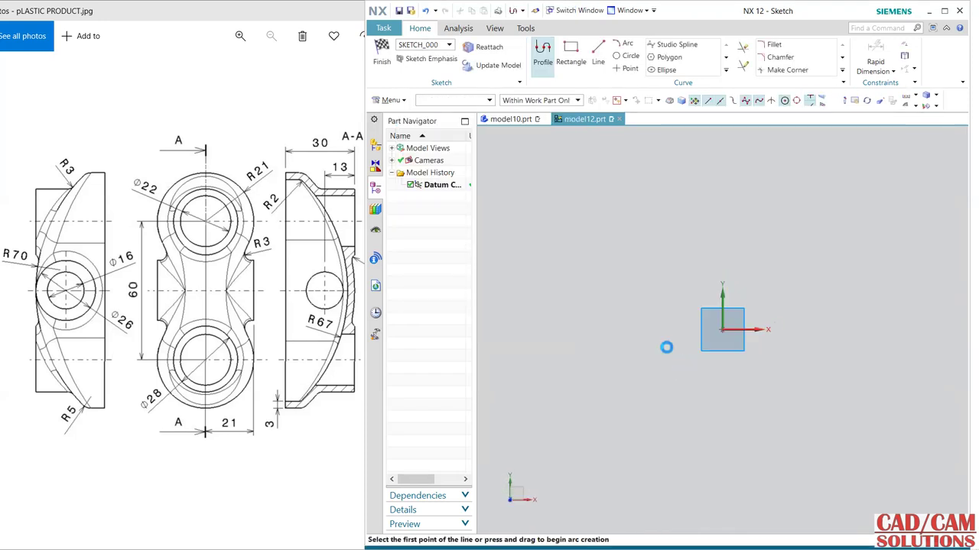
# Unpin the resource bar and sketch a circle about 70 mm in diameter, centred slightly off the vertical axis above the origin
pyautogui.click(375, 120)
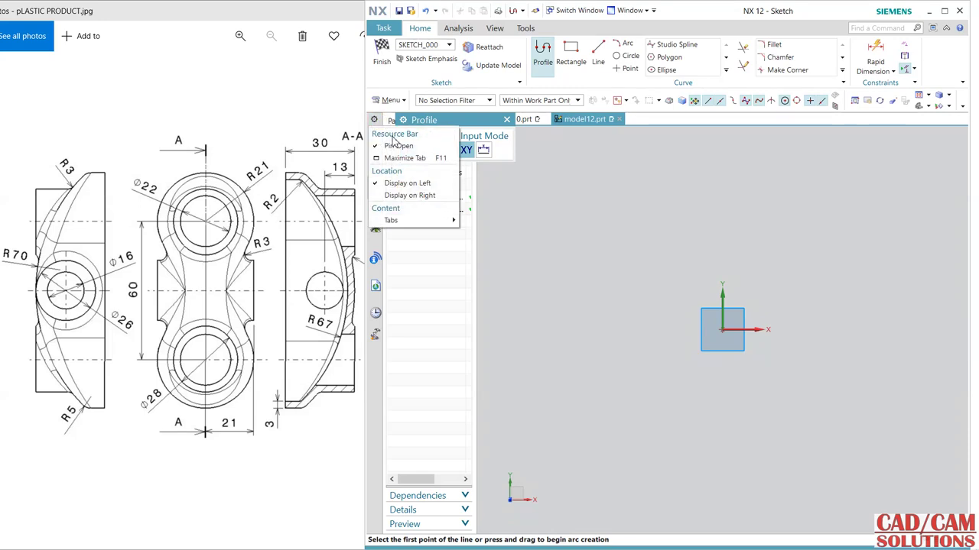
pyautogui.click(397, 139)
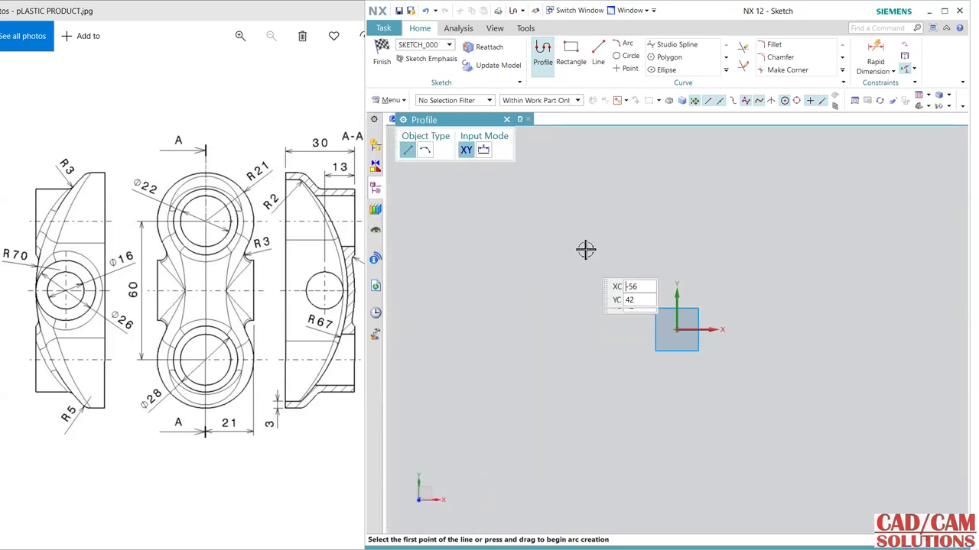
pyautogui.click(627, 57)
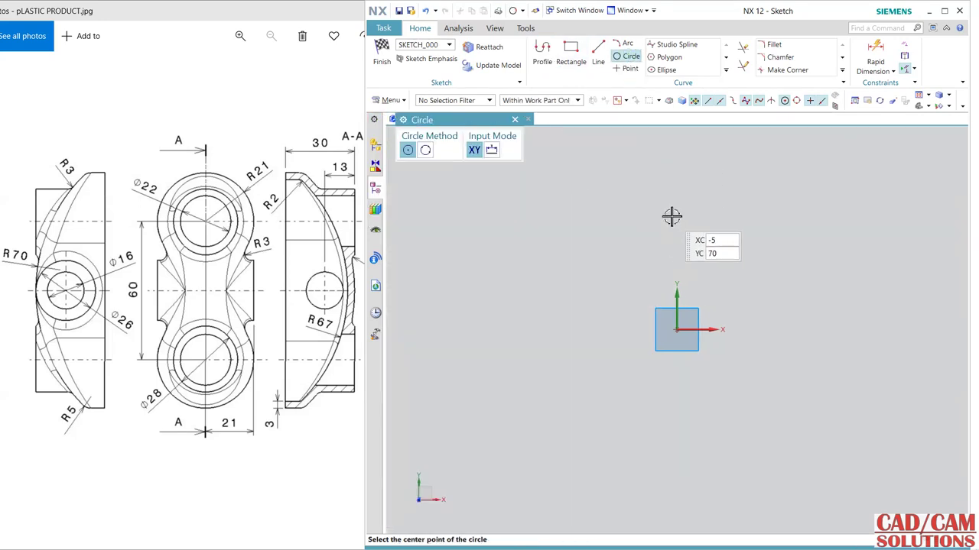
pyautogui.click(674, 208)
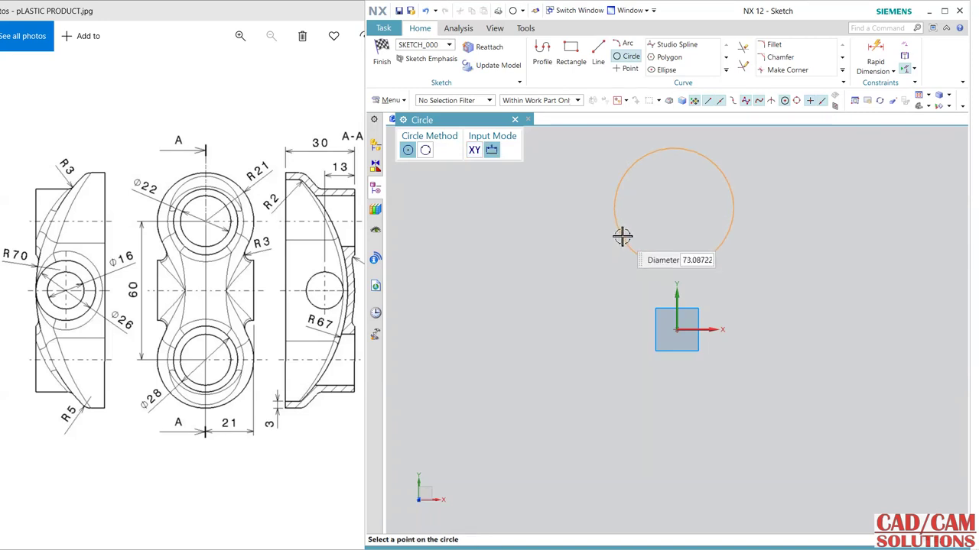
pyautogui.click(621, 231)
pyautogui.press('Escape')
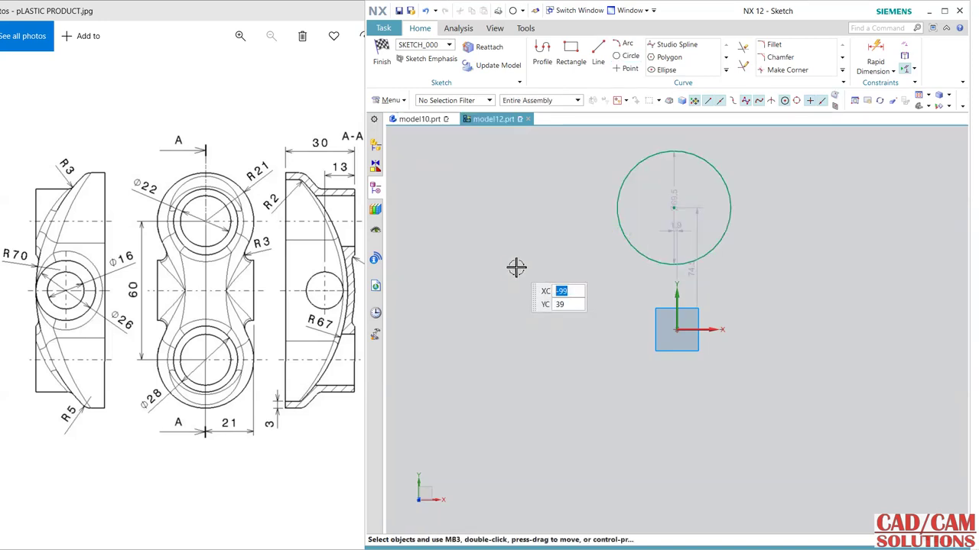
# Constrain the circle's centre point to lie on the sketch's vertical axis
pyautogui.click(674, 207)
pyautogui.click(681, 295)
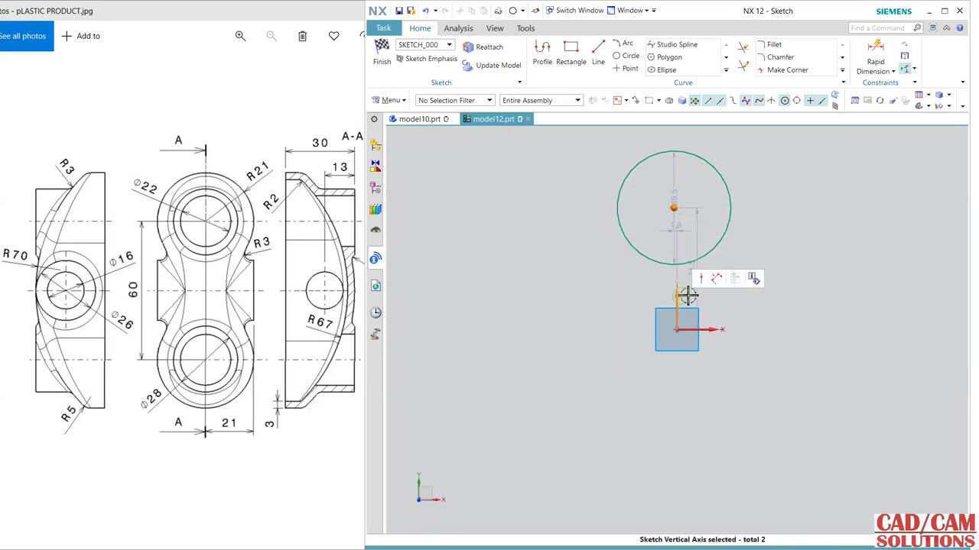
pyautogui.click(703, 278)
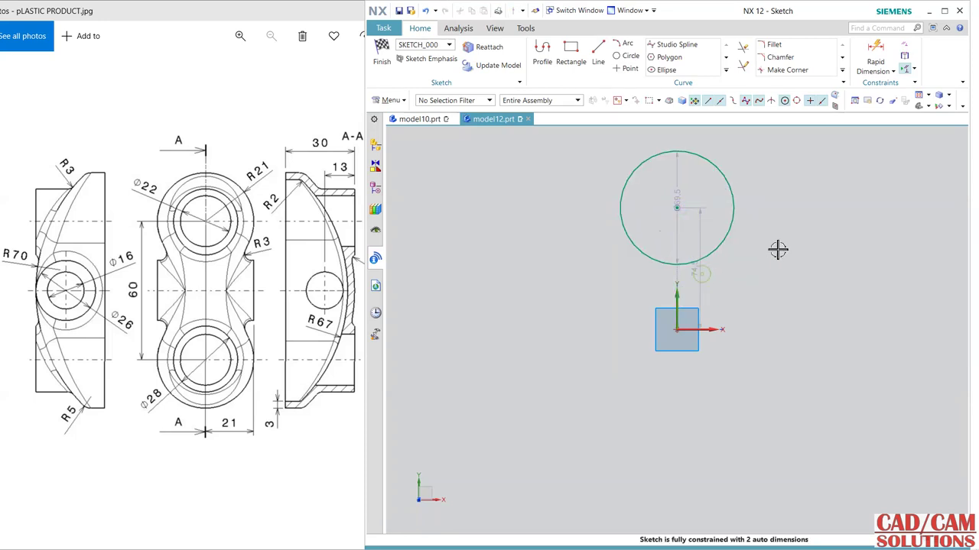
# Mirror the circle about the sketch's horizontal axis
pyautogui.click(729, 175)
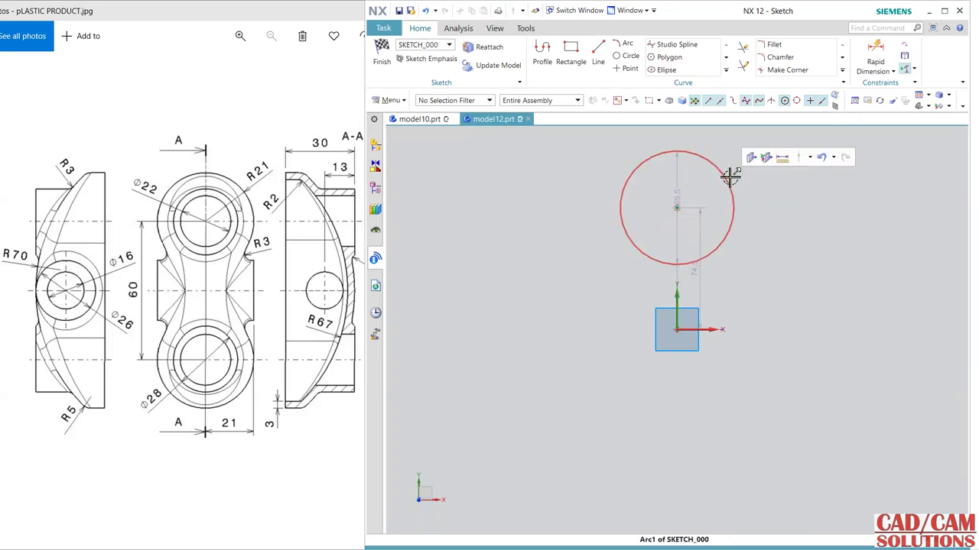
pyautogui.click(726, 69)
pyautogui.click(687, 84)
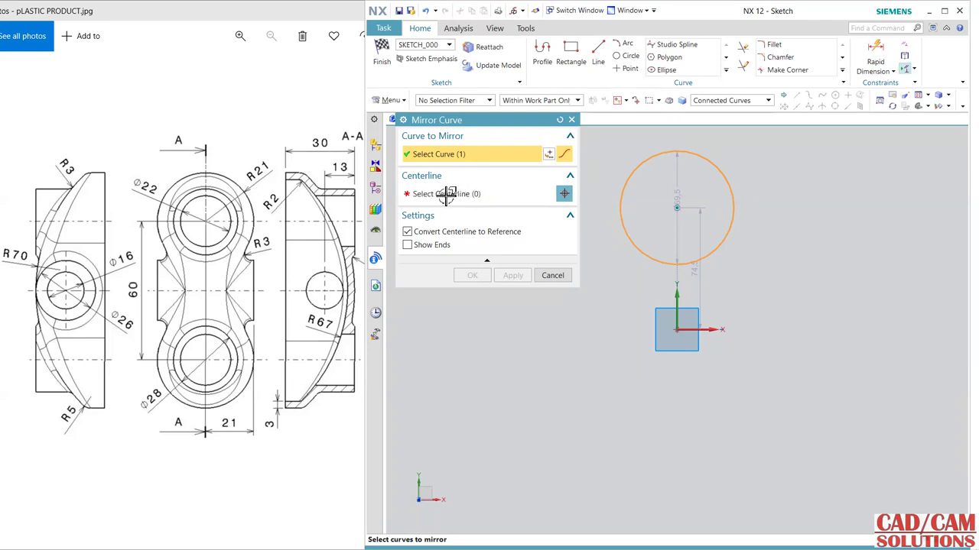
pyautogui.middleClick(662, 245)
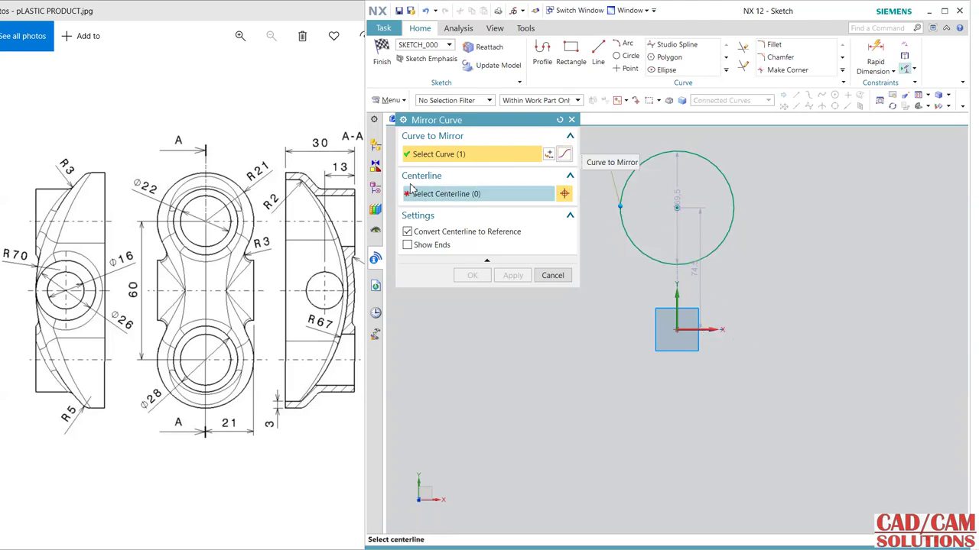
pyautogui.click(714, 333)
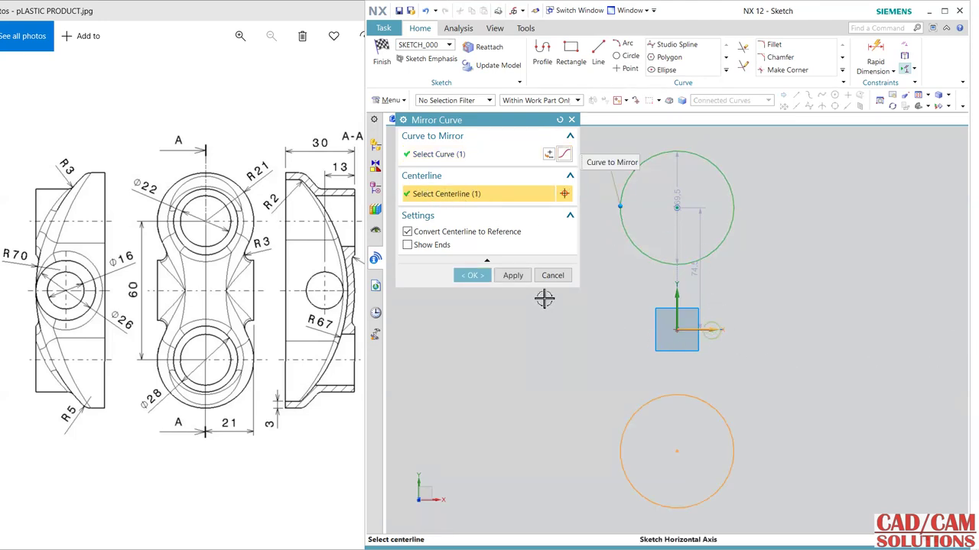
pyautogui.click(472, 275)
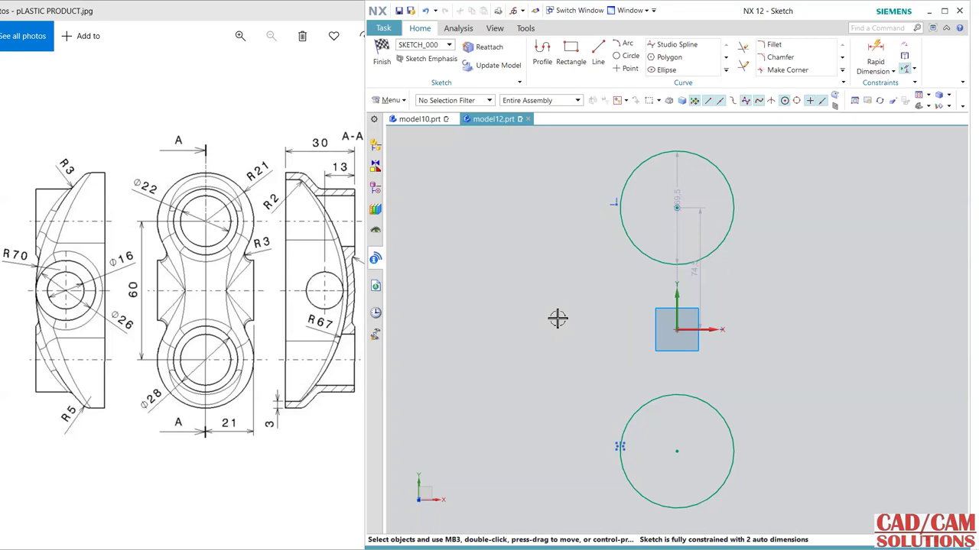
# Set the upper circle's diameter to 42 mm and its centre's distance from the horizontal axis to 30 mm
pyautogui.doubleClick(673, 181)
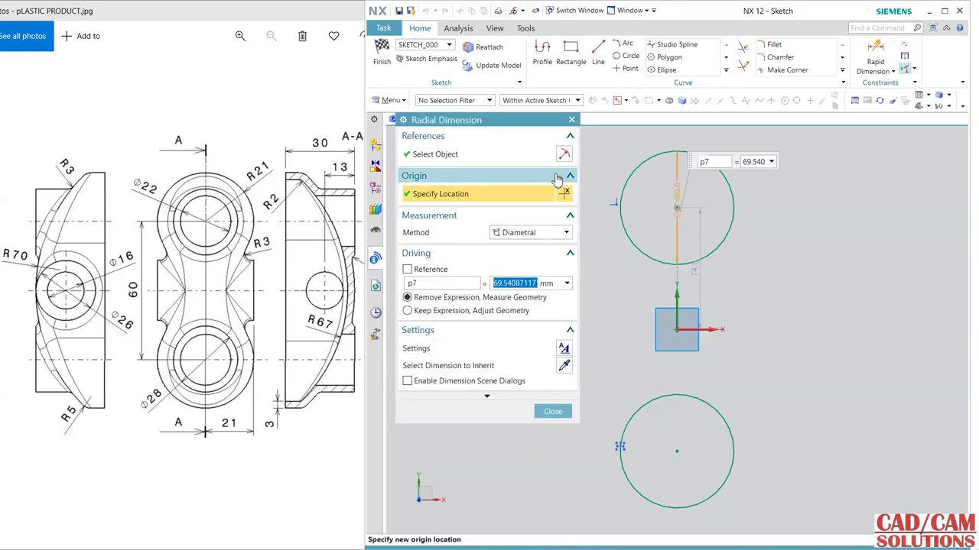
pyautogui.write('42')
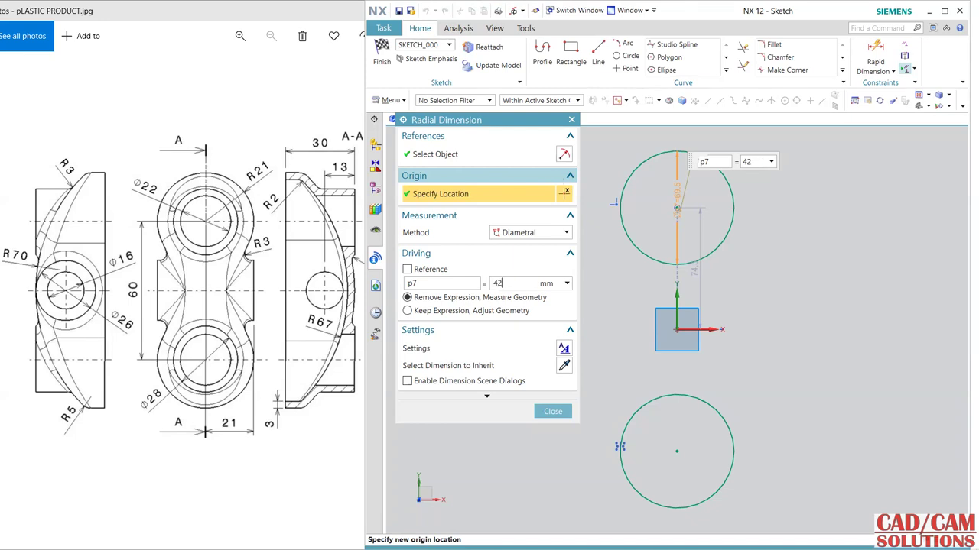
pyautogui.press('Return')
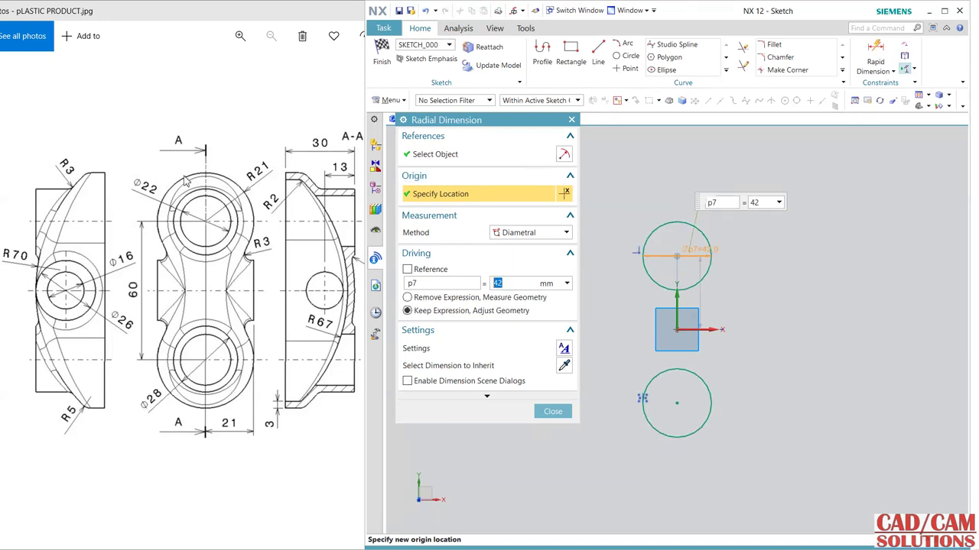
pyautogui.click(560, 412)
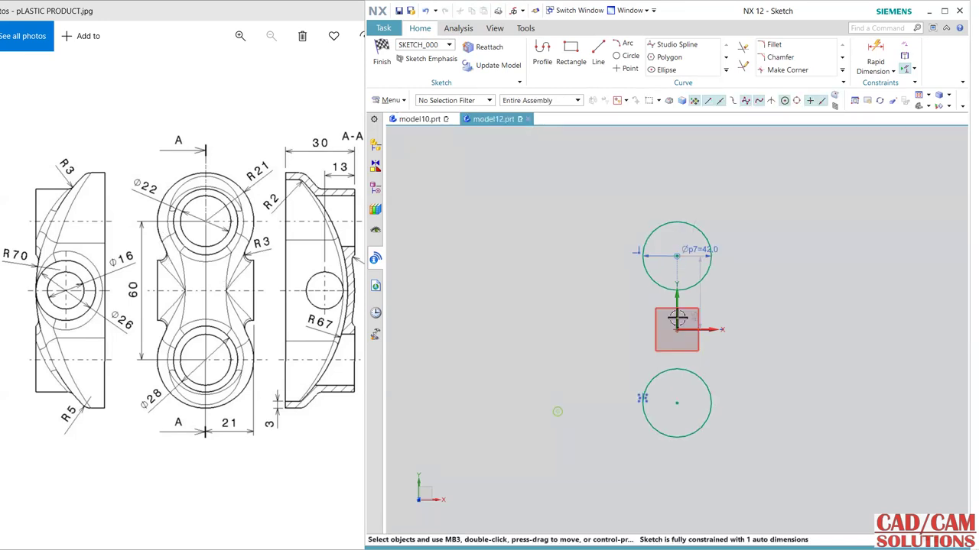
pyautogui.doubleClick(702, 302)
pyautogui.write('30')
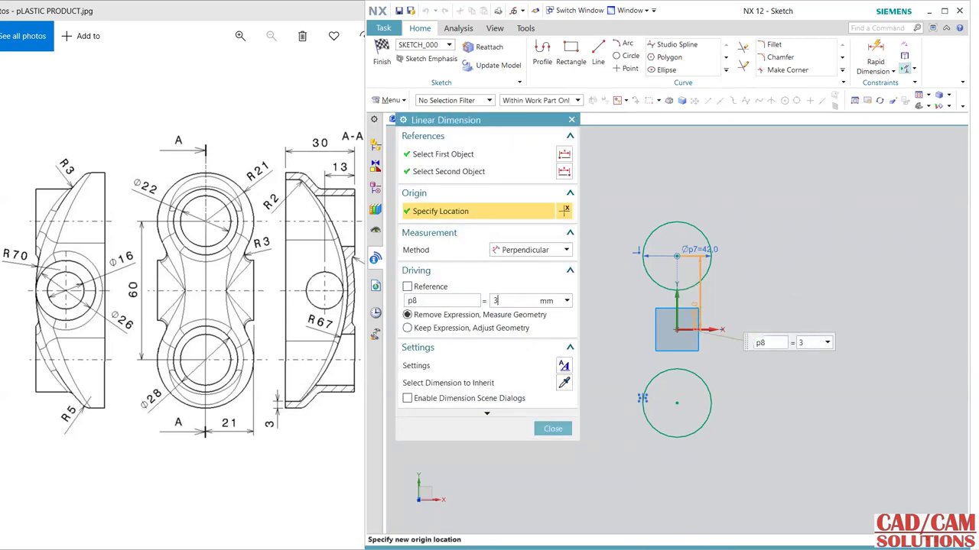
pyautogui.press('Return')
pyautogui.click(552, 429)
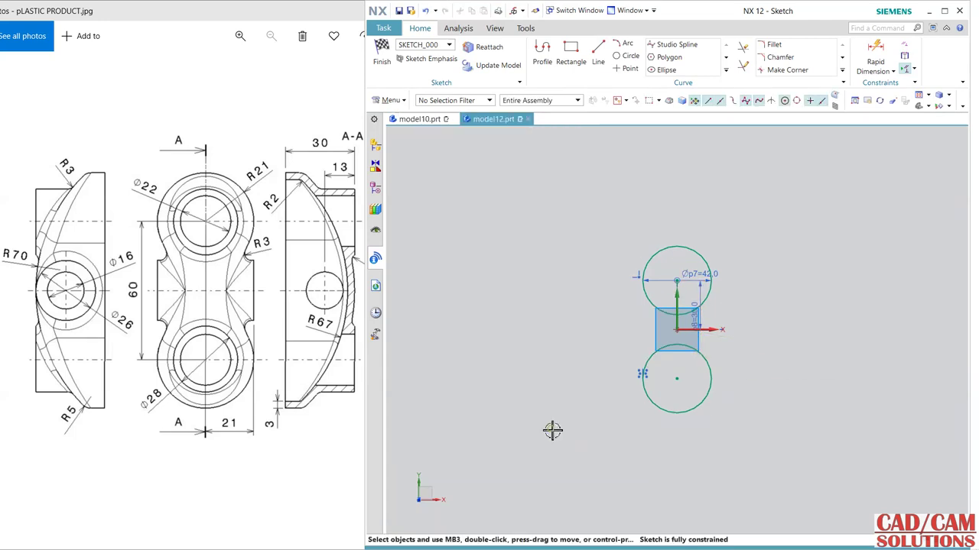
# Sketch two inward-curving three-point arcs joining the circles on both sides, with radii of about 72 mm and 51 mm
pyautogui.click(623, 43)
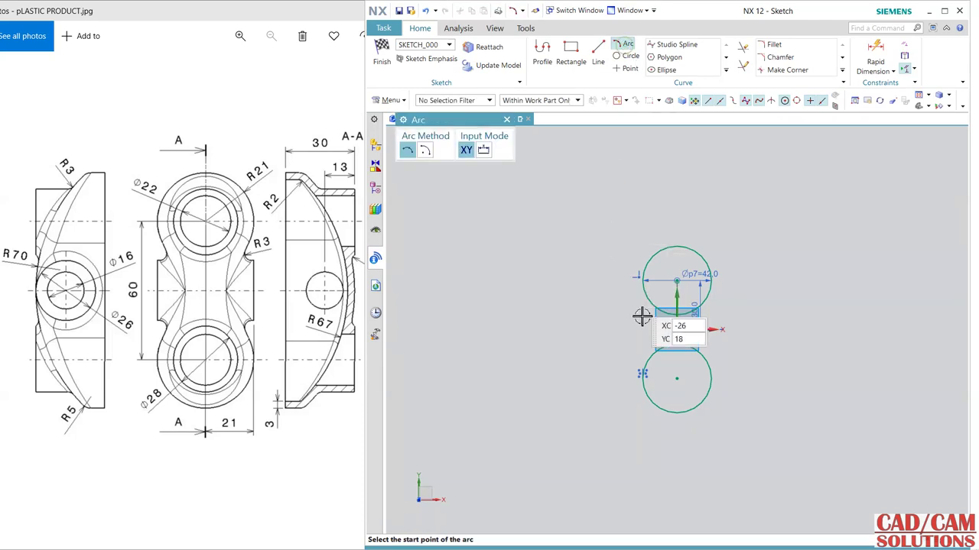
pyautogui.scroll(2, 666, 374)
pyautogui.scroll(1, 666, 374)
pyautogui.click(630, 220)
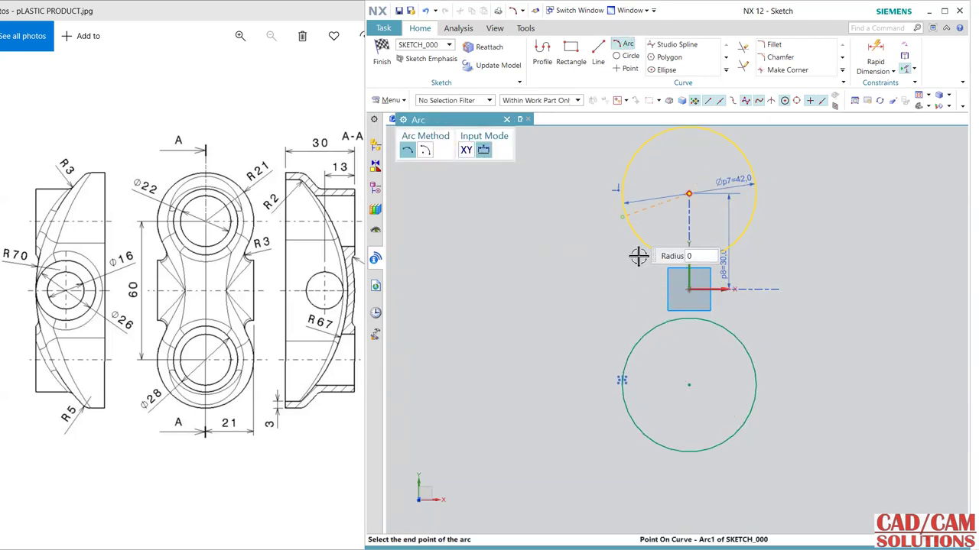
pyautogui.click(628, 351)
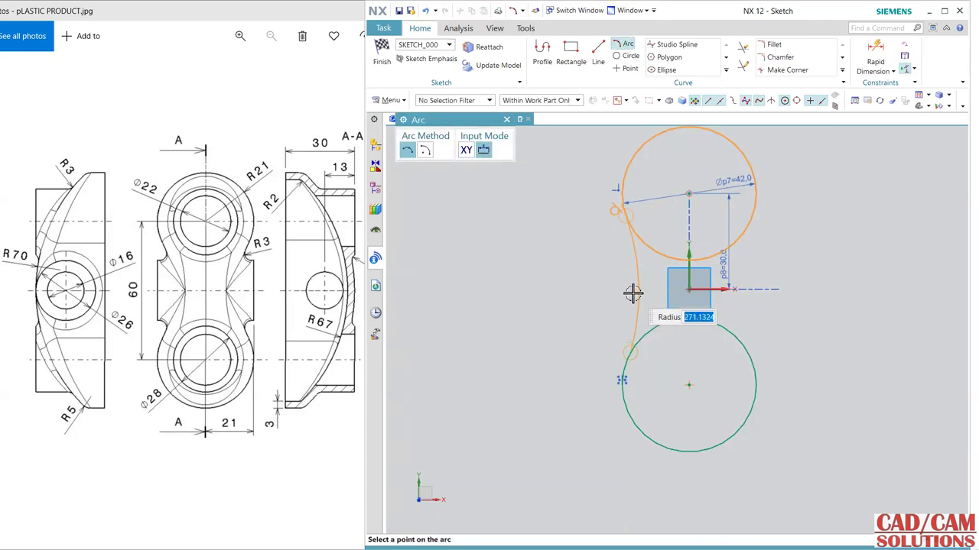
pyautogui.click(631, 290)
pyautogui.click(749, 224)
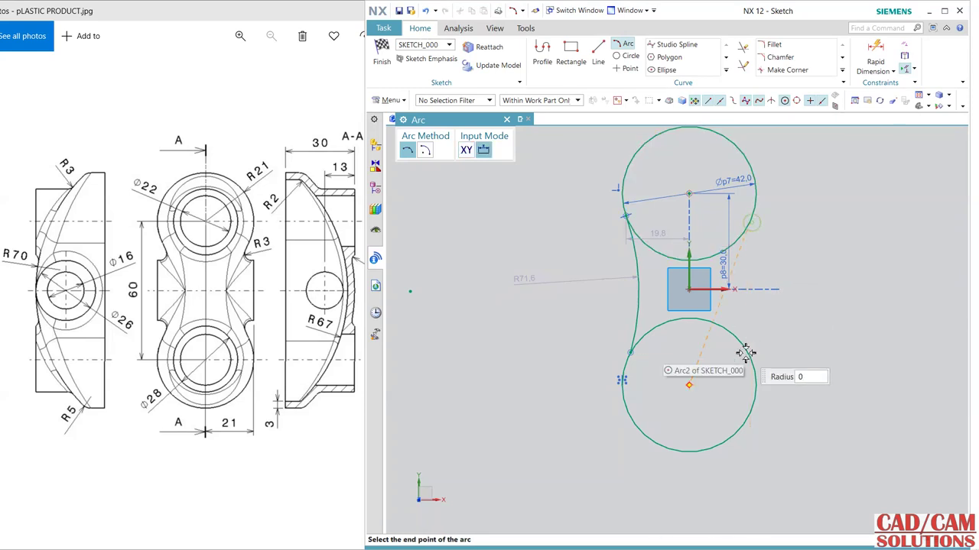
pyautogui.click(751, 350)
pyautogui.click(736, 310)
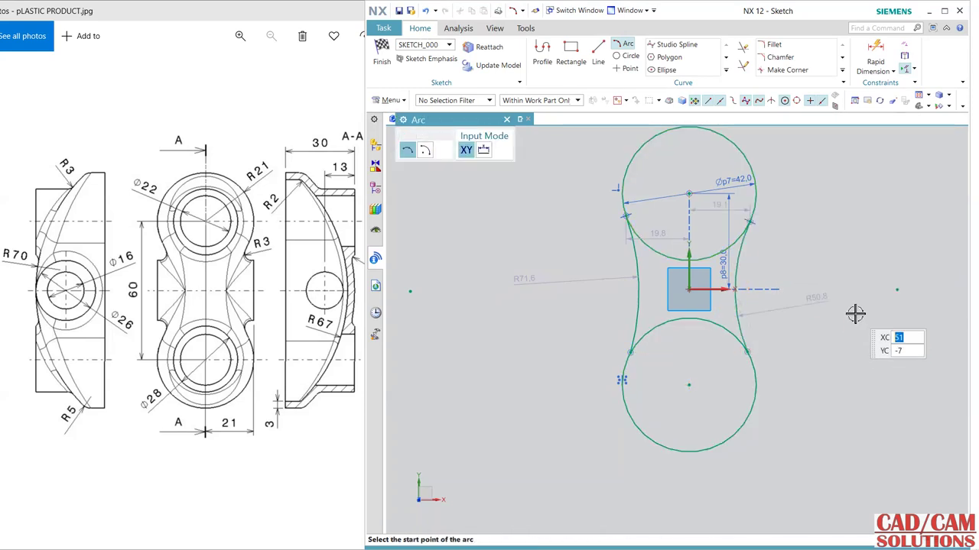
pyautogui.press('Escape')
# Make both side arcs tangent to the lower circle
pyautogui.click(739, 331)
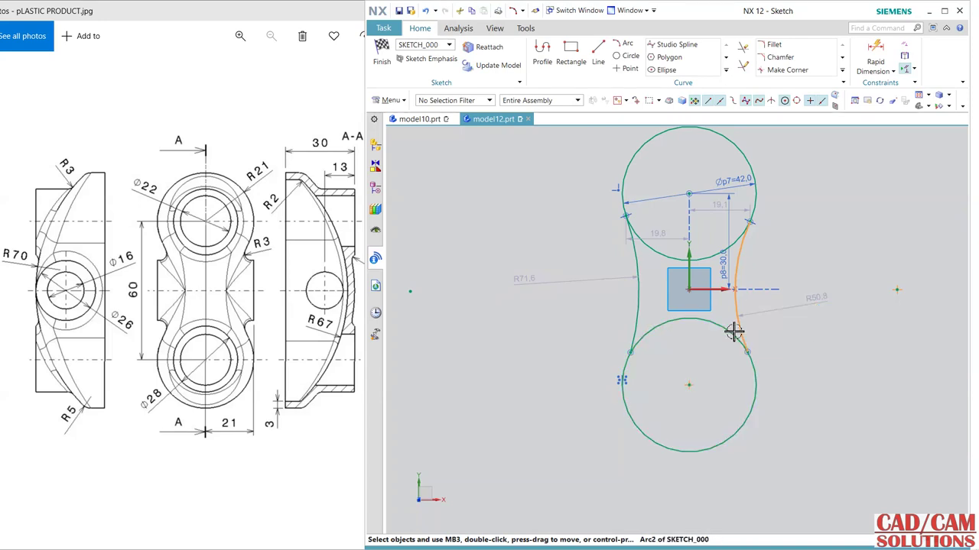
pyautogui.click(735, 334)
pyautogui.click(848, 298)
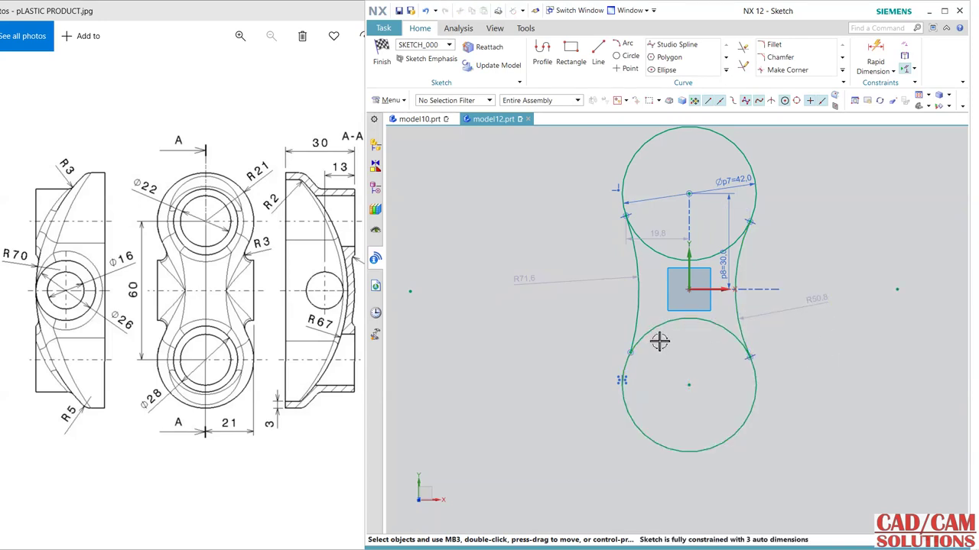
pyautogui.click(637, 320)
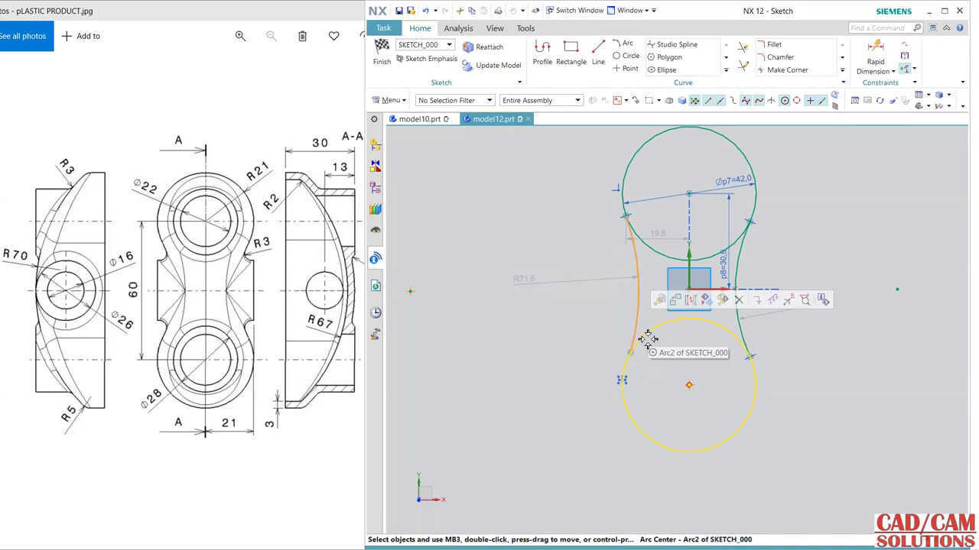
pyautogui.click(648, 331)
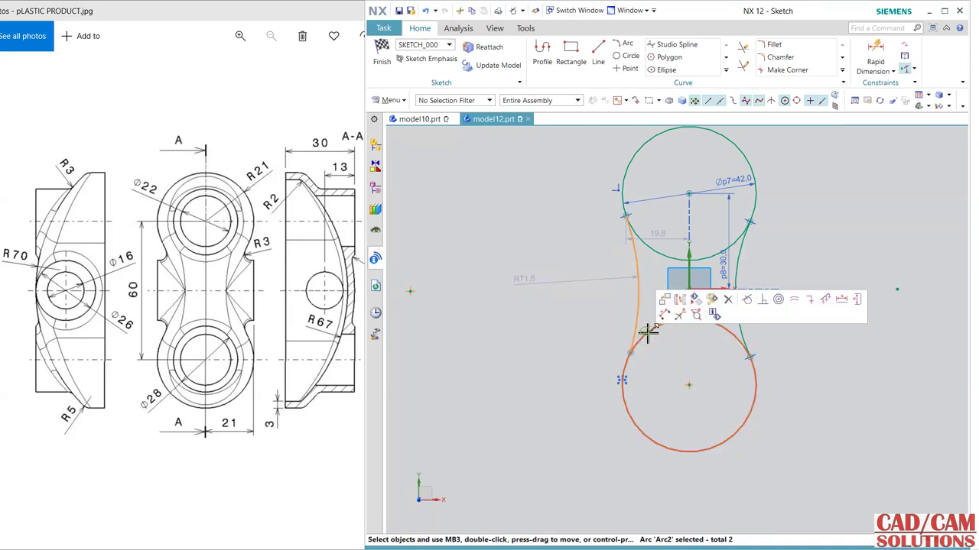
pyautogui.click(746, 299)
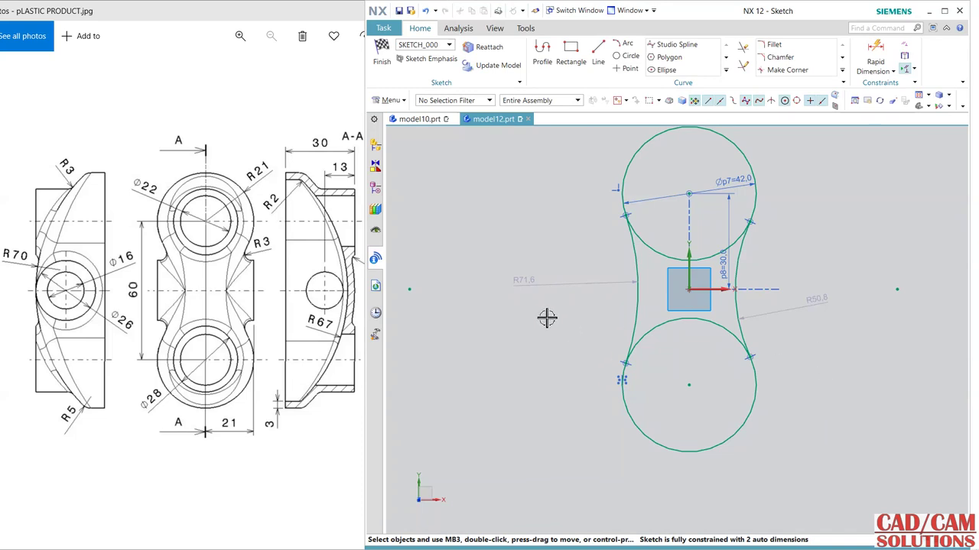
# Set the radius of both side arcs joining the circles to 46 mm, as given in the reference drawing
pyautogui.click(304, 329)
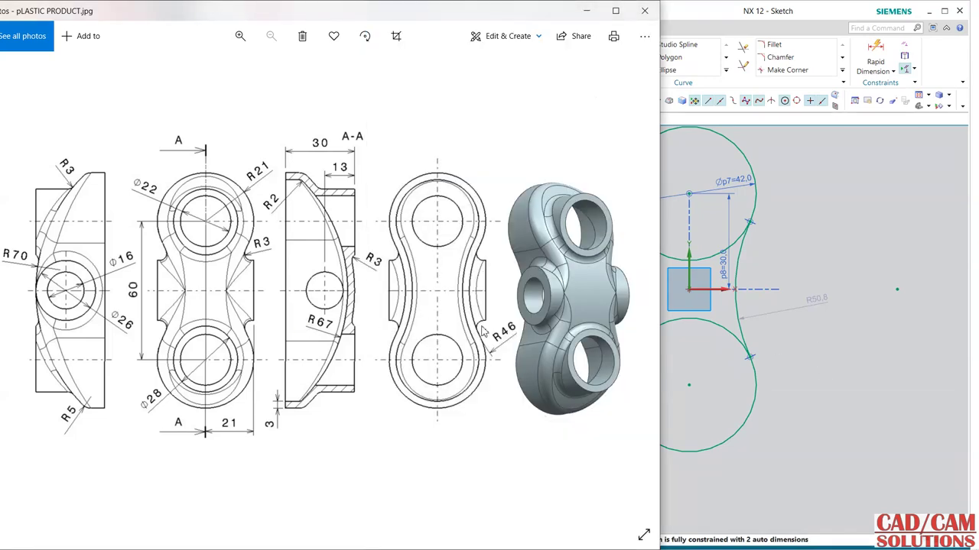
pyautogui.click(791, 365)
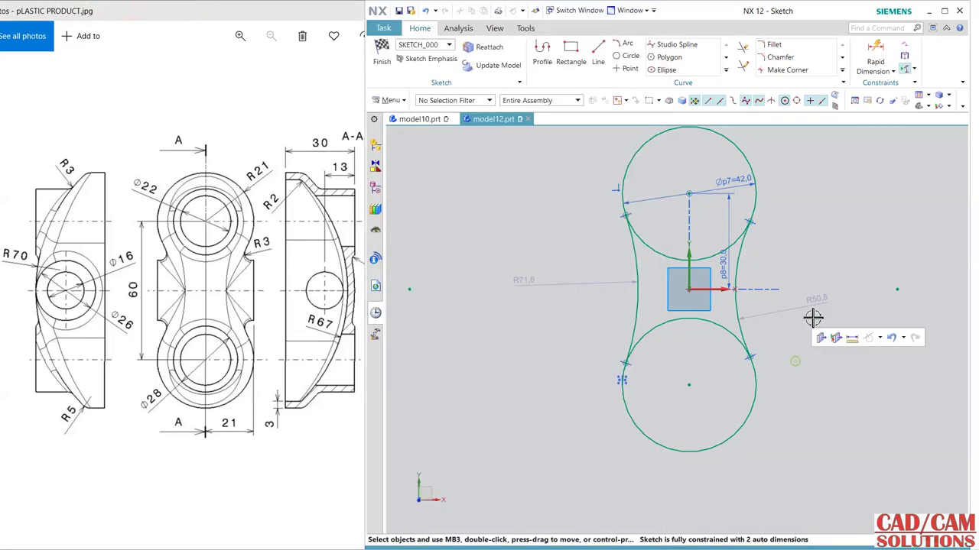
pyautogui.doubleClick(820, 302)
pyautogui.write('46')
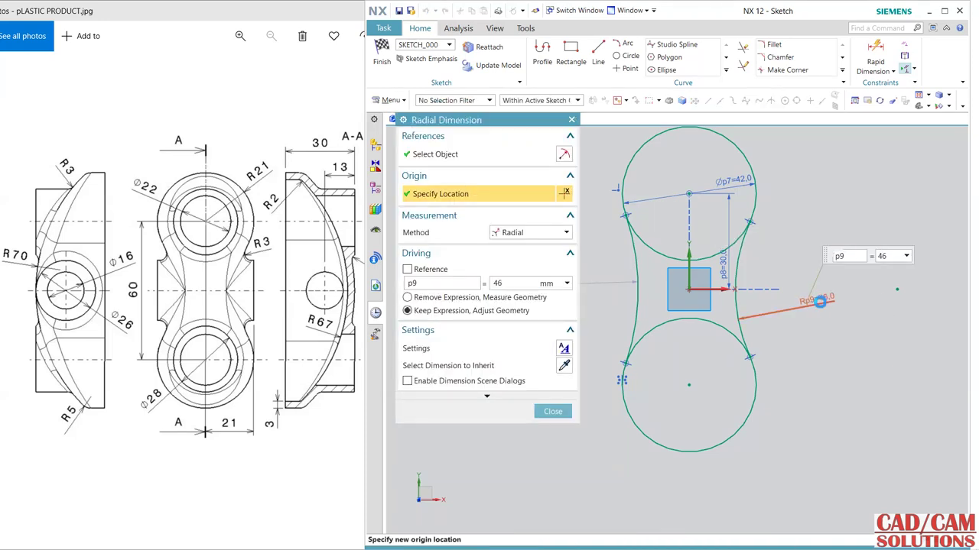
pyautogui.press('Return')
pyautogui.click(616, 281)
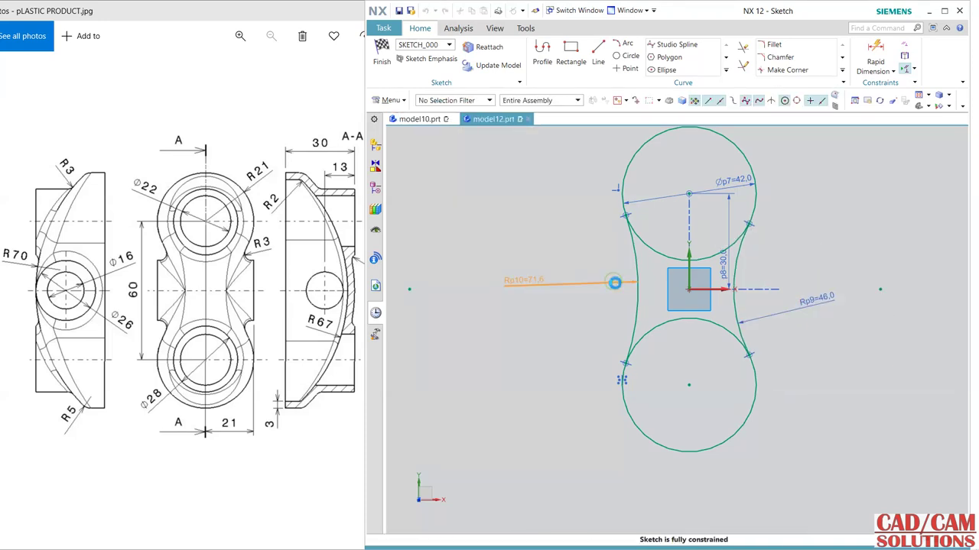
pyautogui.click(617, 283)
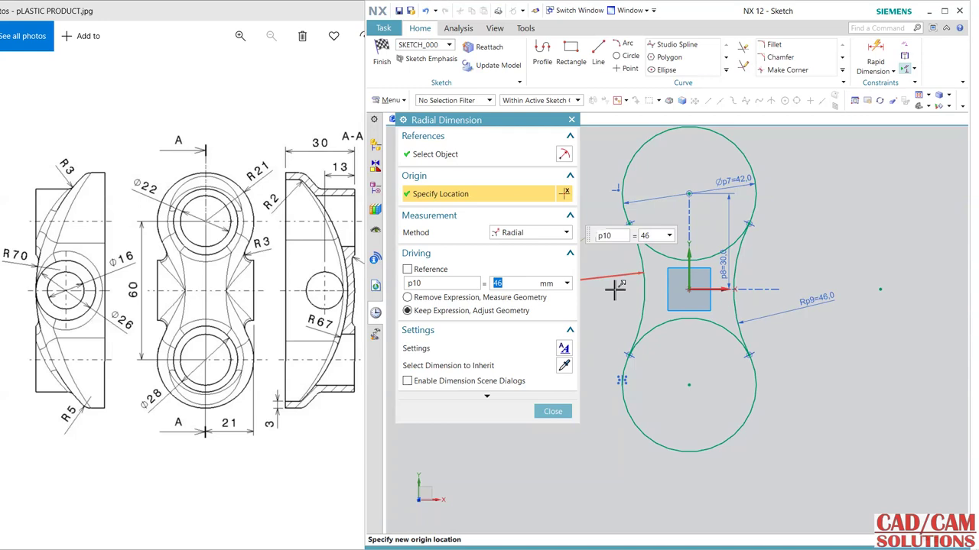
pyautogui.click(552, 409)
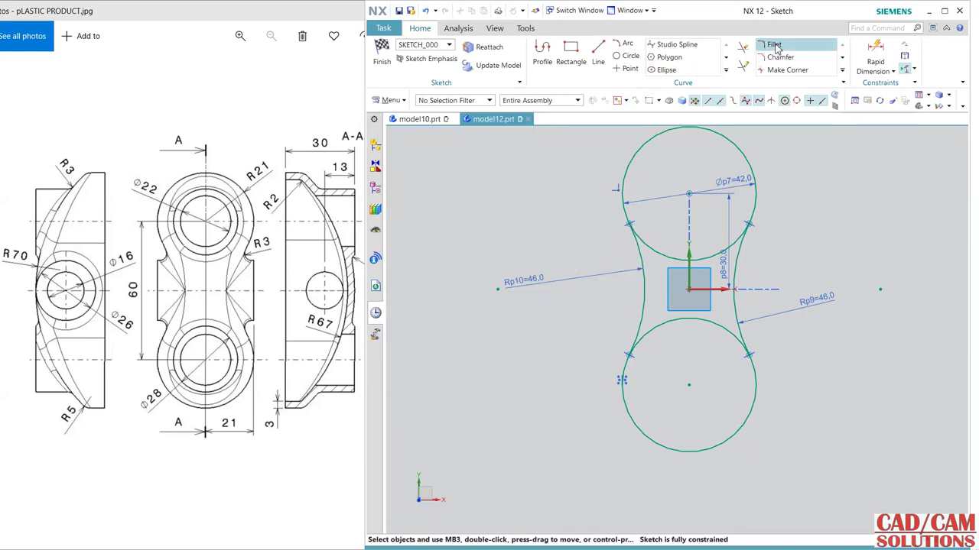
# Trim the inner portions of both circles to leave a closed outline, and finish the sketch
pyautogui.click(743, 46)
pyautogui.click(717, 260)
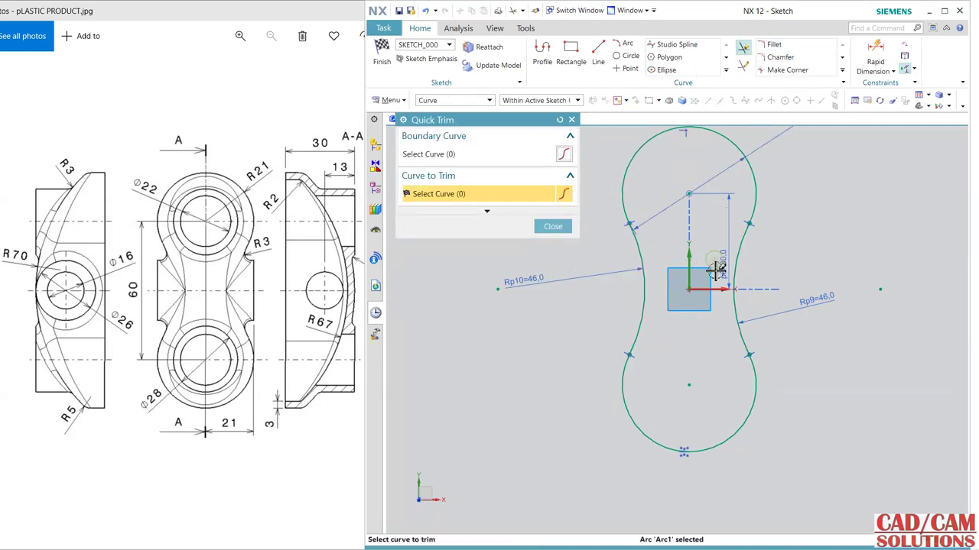
pyautogui.click(704, 341)
pyautogui.click(553, 226)
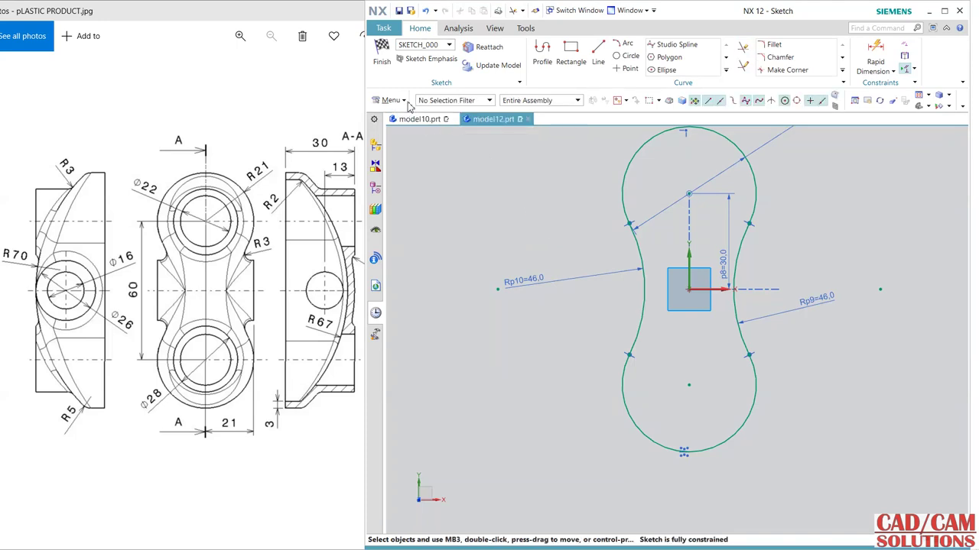
pyautogui.click(381, 55)
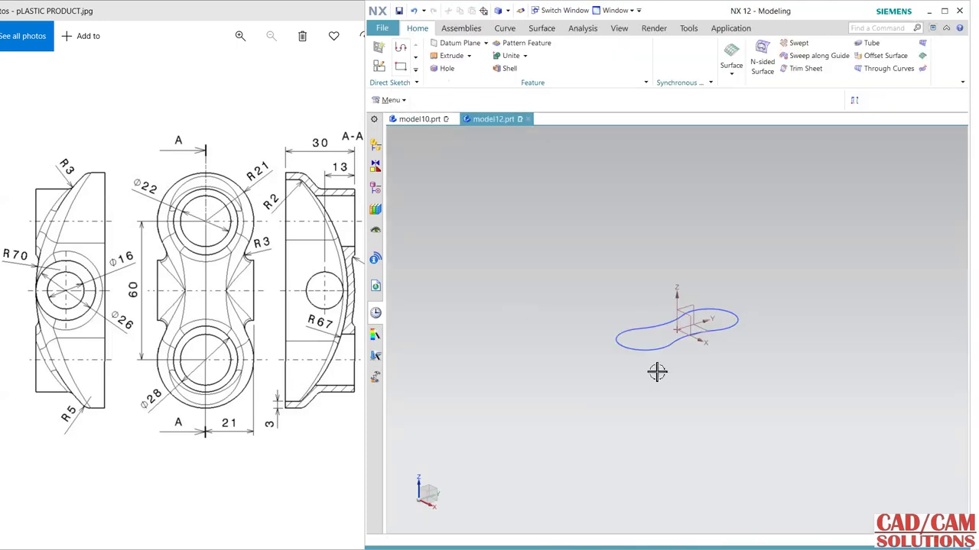
# Extrude the closed outline upward from 0 to 30 mm as a solid body
pyautogui.scroll(5, 677, 349)
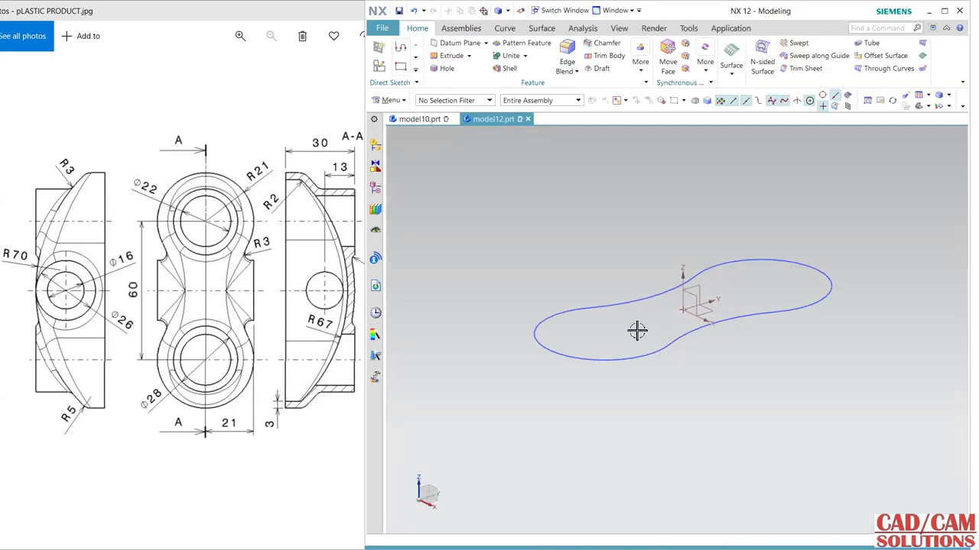
pyautogui.click(451, 58)
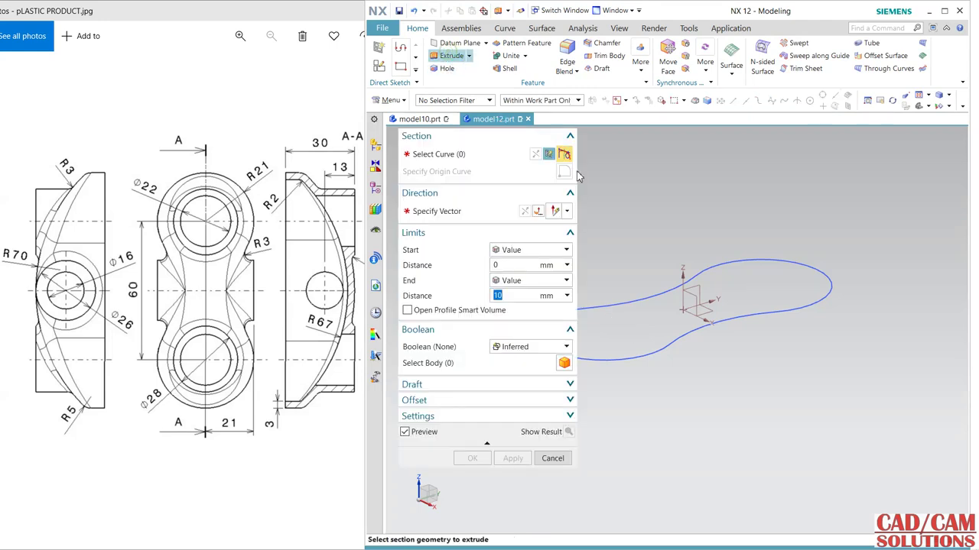
pyautogui.click(652, 350)
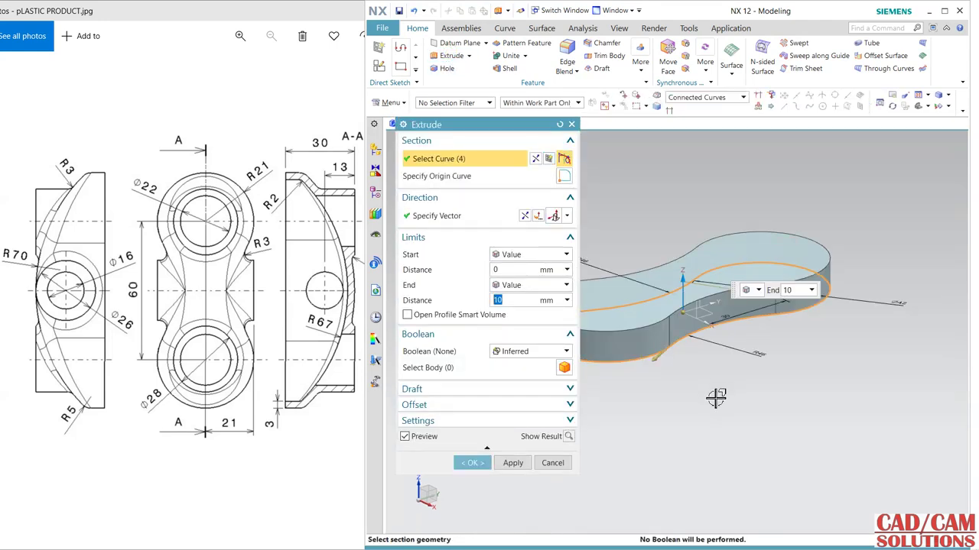
pyautogui.click(202, 312)
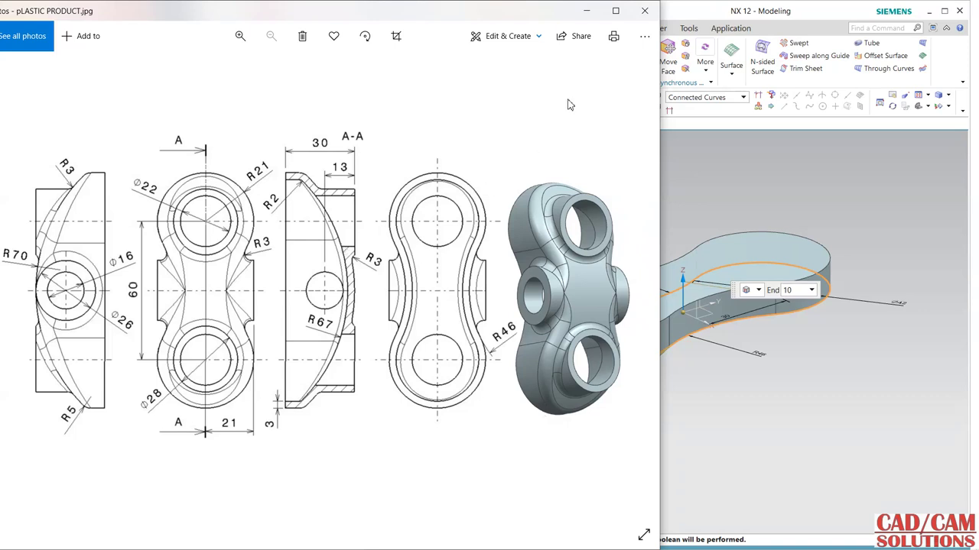
pyautogui.click(687, 11)
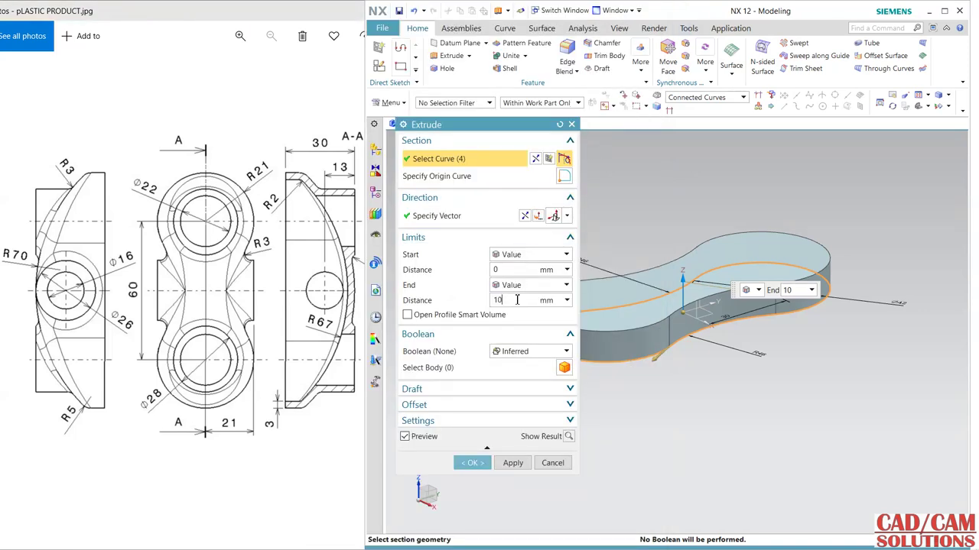
pyautogui.write('30')
pyautogui.press('Return')
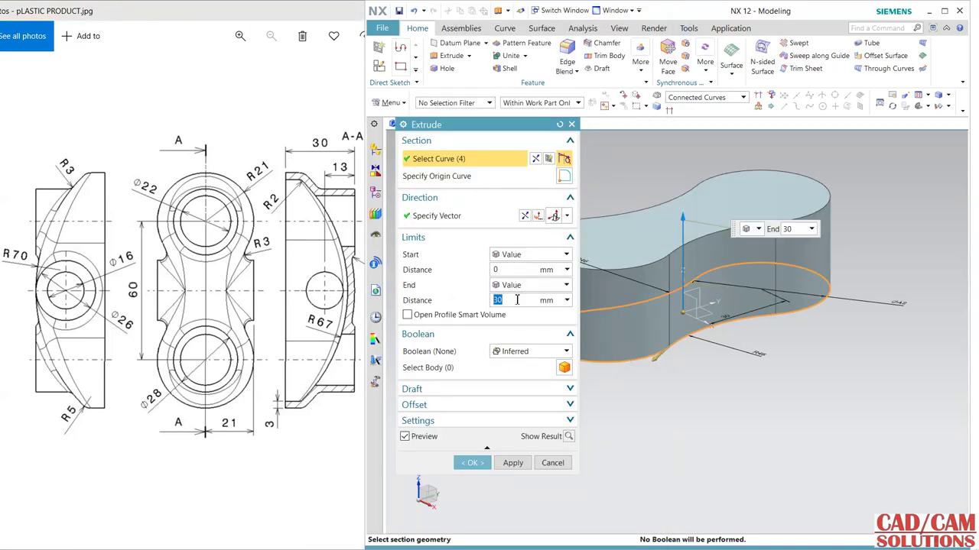
pyautogui.click(471, 462)
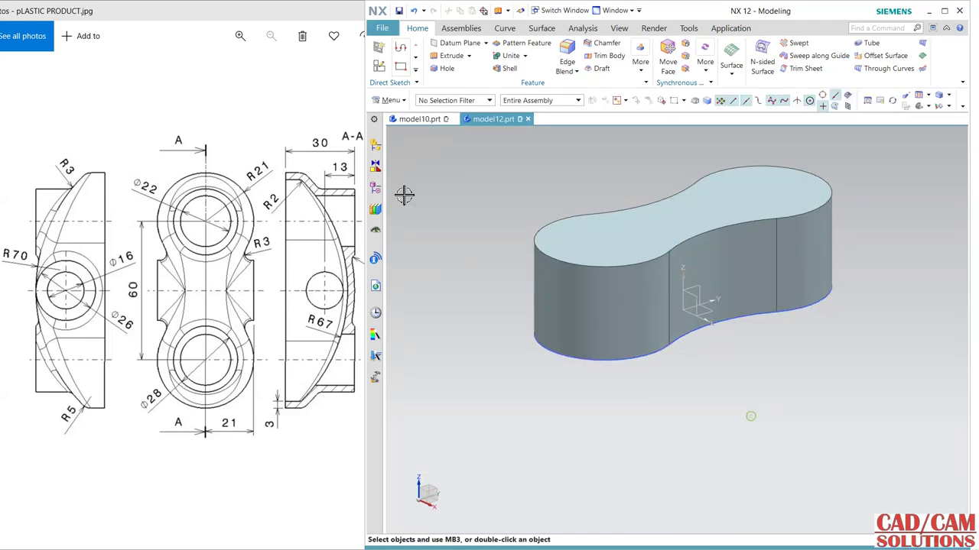
# Create a new sketch on the vertical YZ datum plane with the Y-axis as its horizontal reference
pyautogui.click(380, 67)
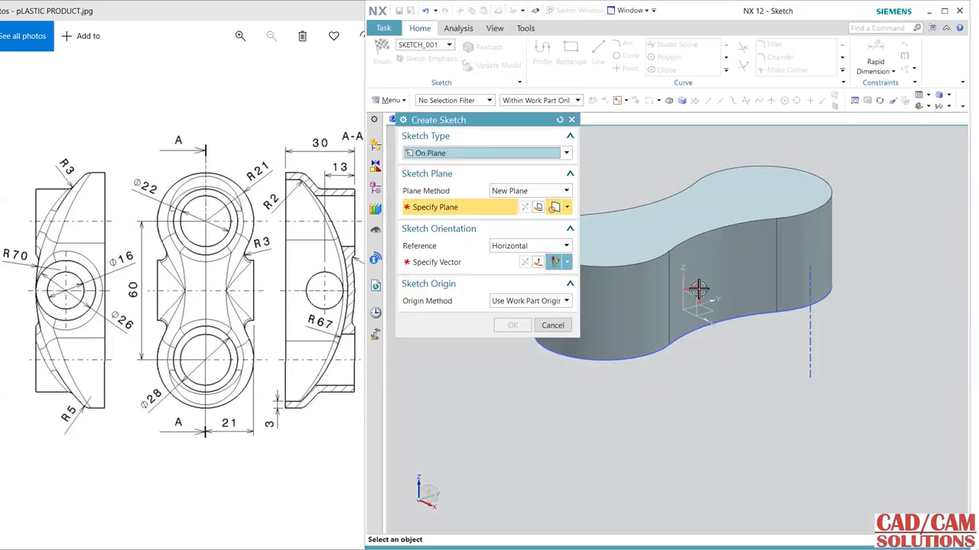
pyautogui.click(719, 296)
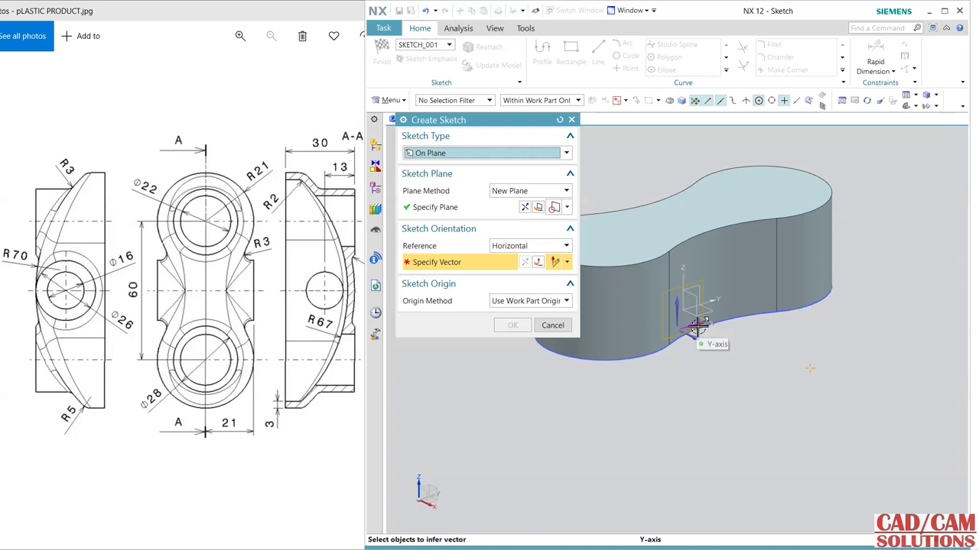
pyautogui.click(695, 326)
pyautogui.click(512, 325)
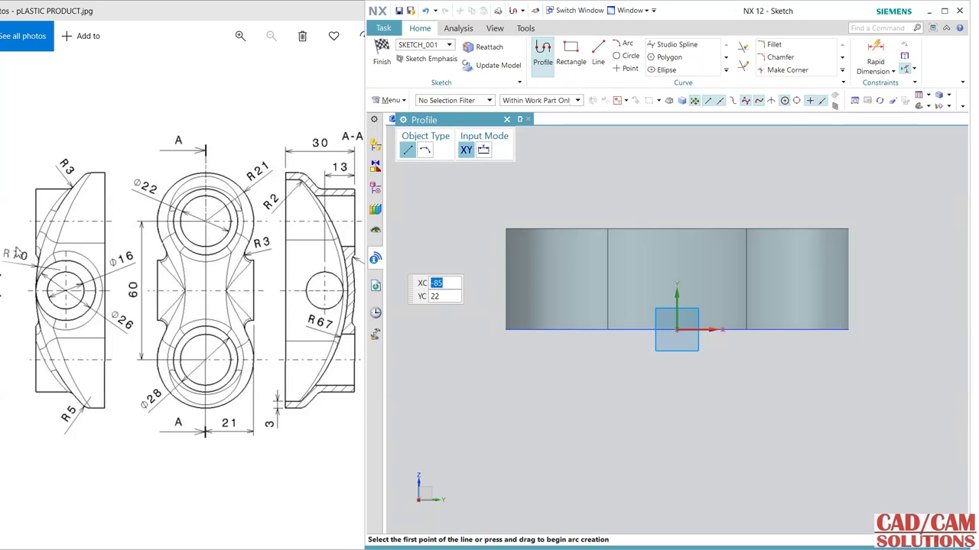
# Sketch a horizontal line about 114 mm long across the body and an upward-bulging three-point arc of about 126 mm radius joining its ends
pyautogui.click(498, 295)
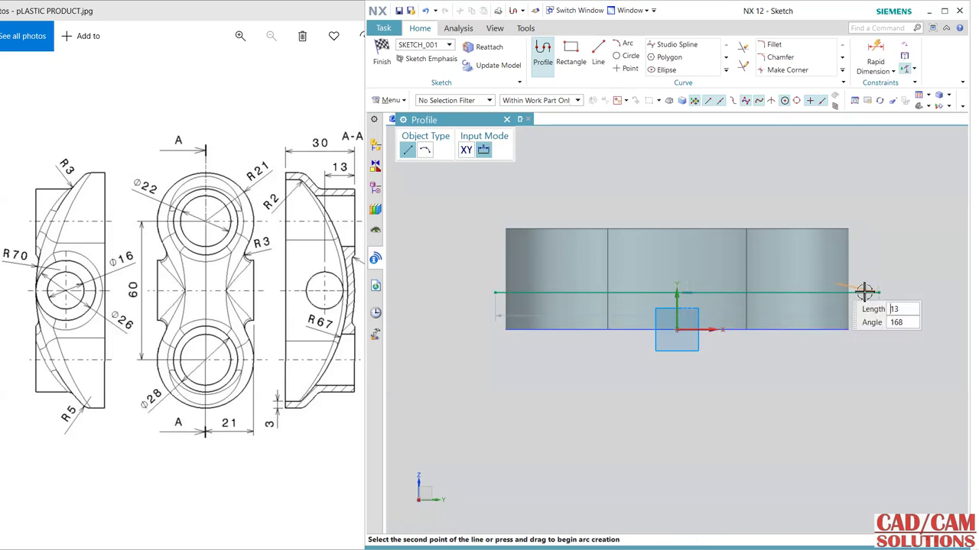
pyautogui.middleClick(562, 159)
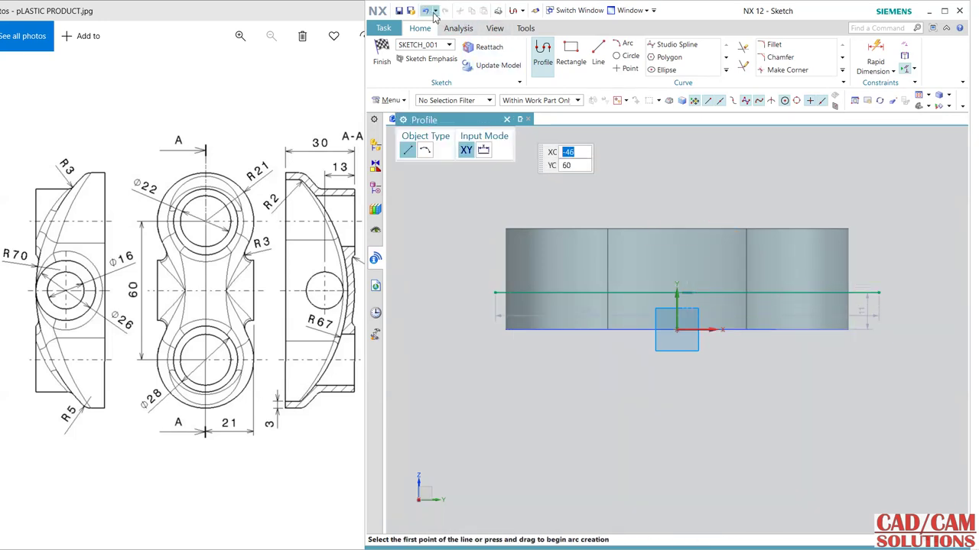
pyautogui.click(623, 44)
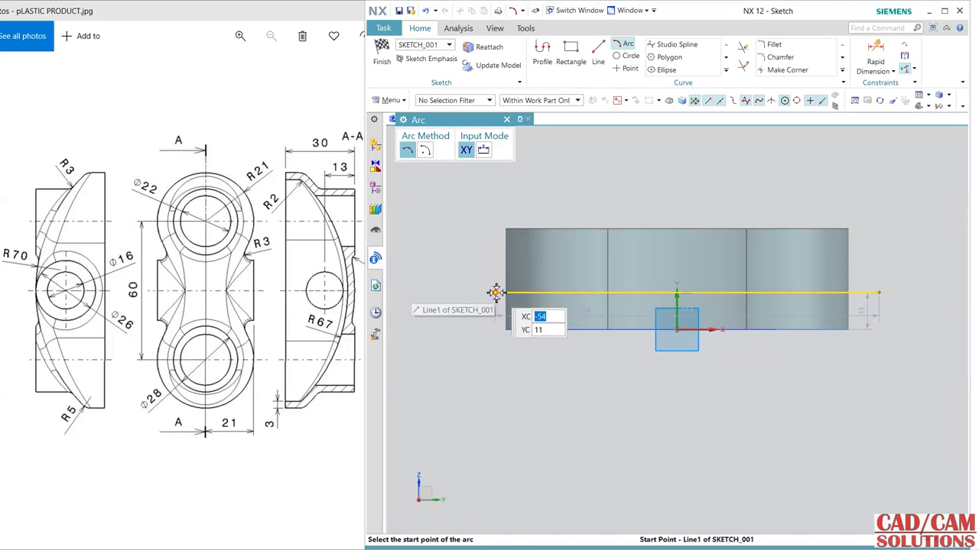
pyautogui.click(495, 293)
pyautogui.click(878, 293)
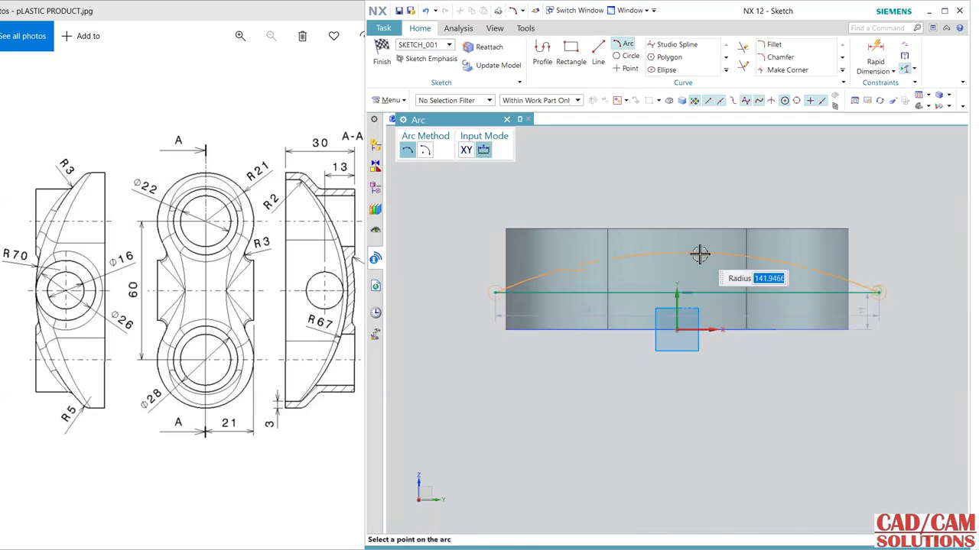
pyautogui.click(681, 248)
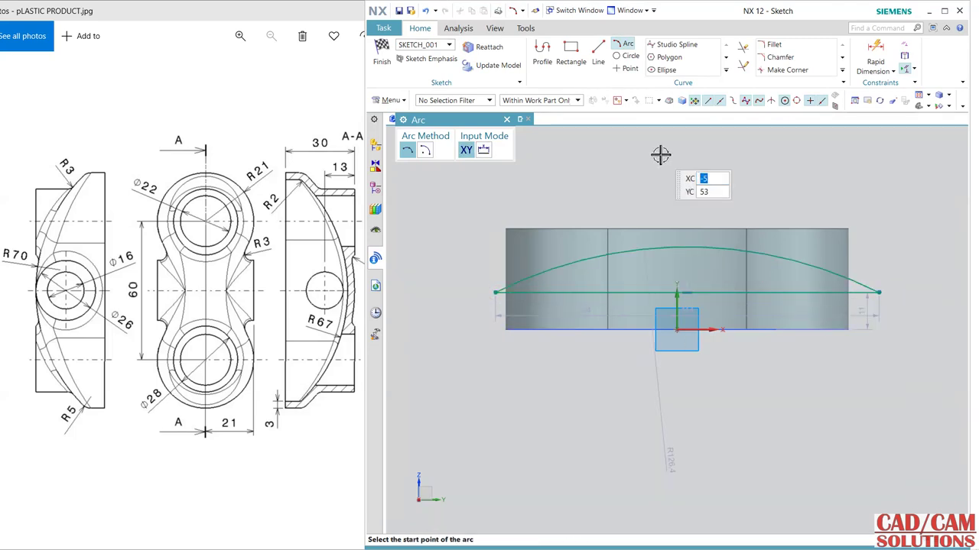
pyautogui.press('Escape')
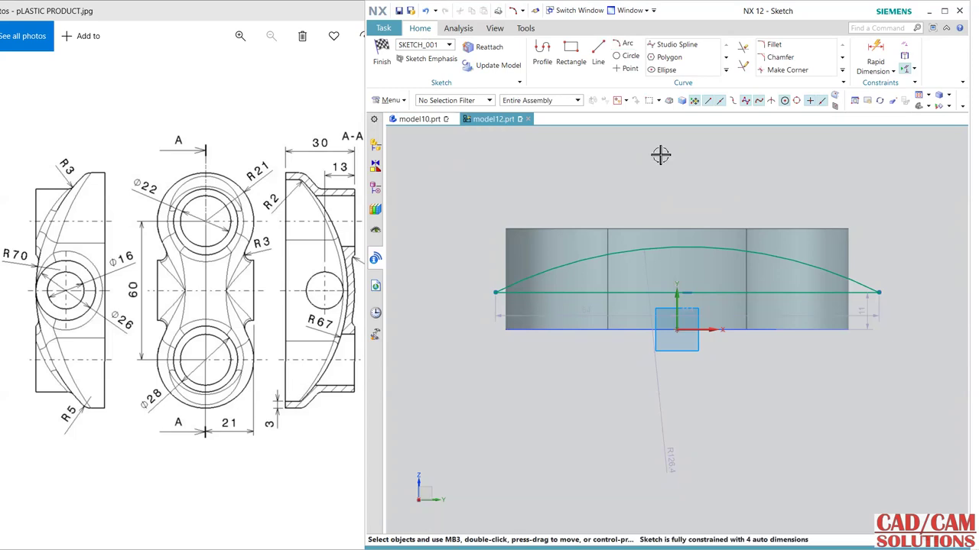
# Centre the horizontal line on the sketch's vertical axis and set its length to 102 mm
pyautogui.click(677, 304)
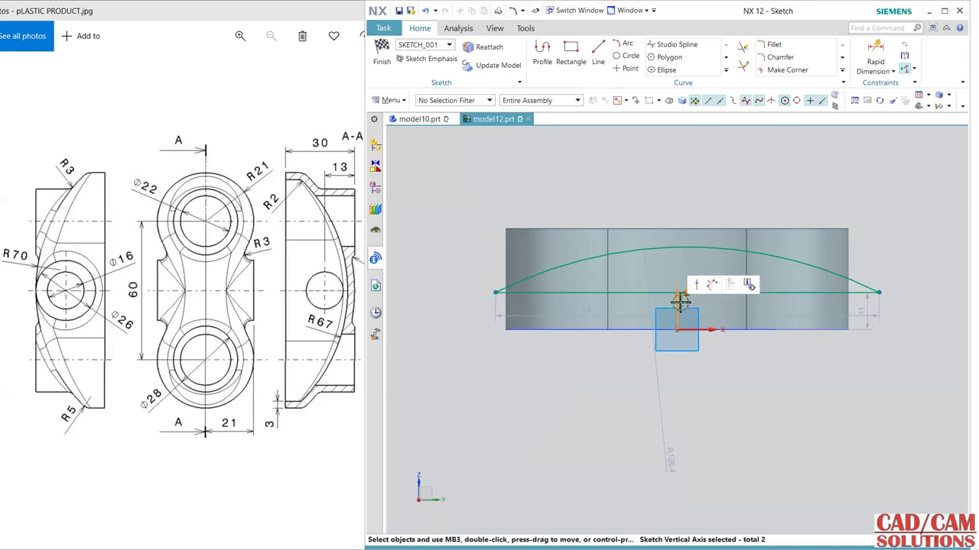
pyautogui.click(734, 286)
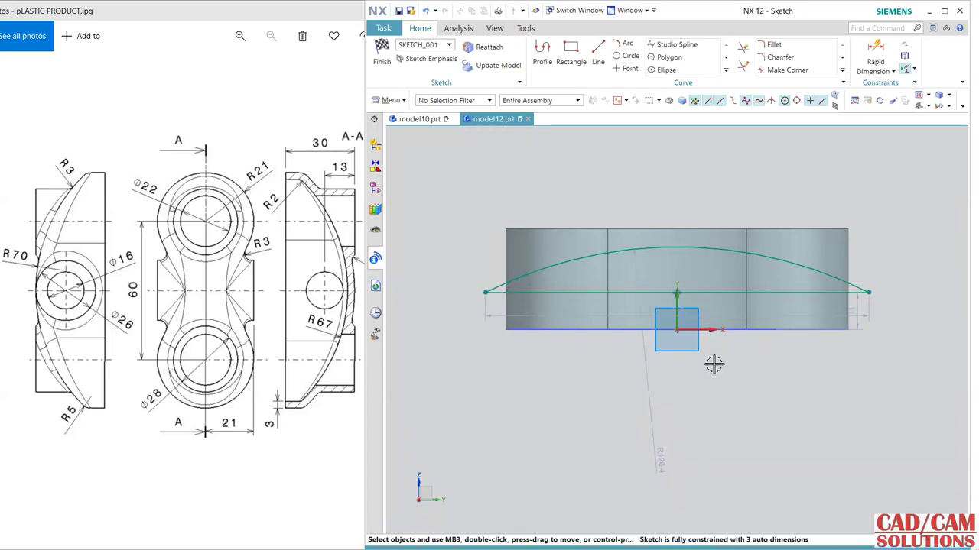
pyautogui.doubleClick(732, 318)
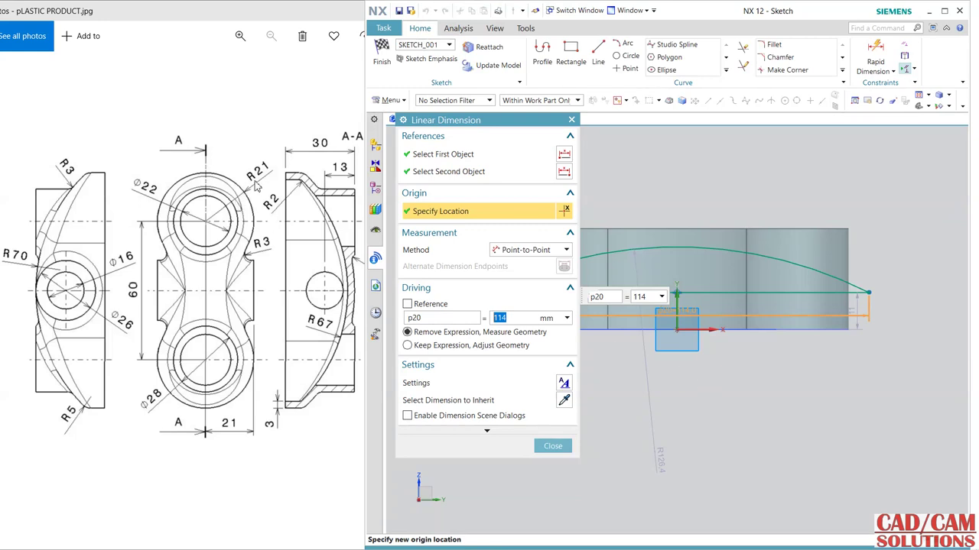
pyautogui.write('84')
pyautogui.press('Return')
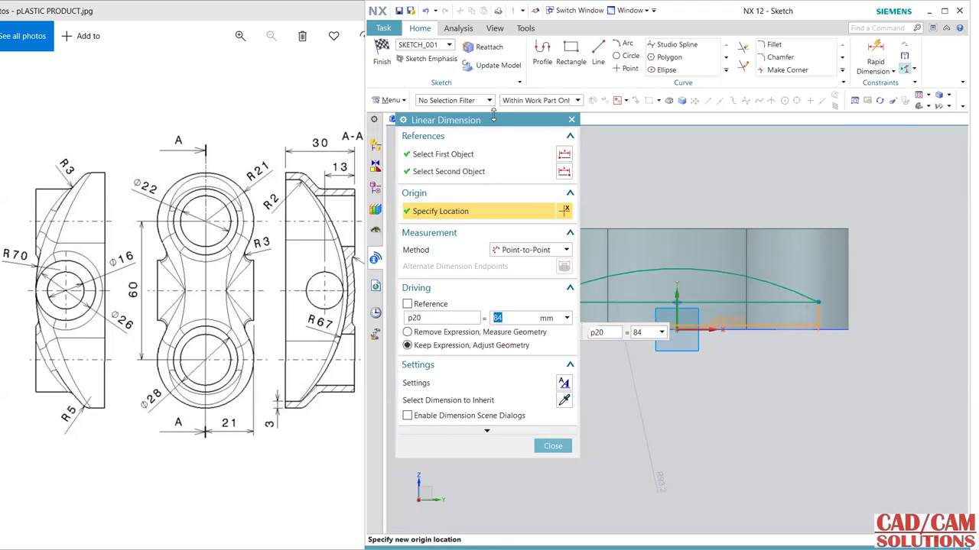
pyautogui.moveTo(498, 122); pyautogui.dragTo(429, 85)
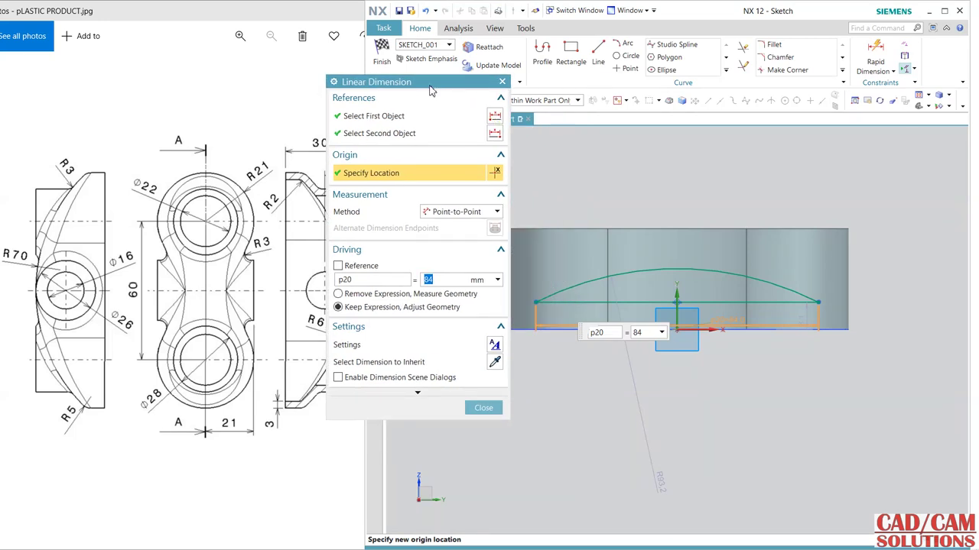
pyautogui.write('102')
pyautogui.press('Return')
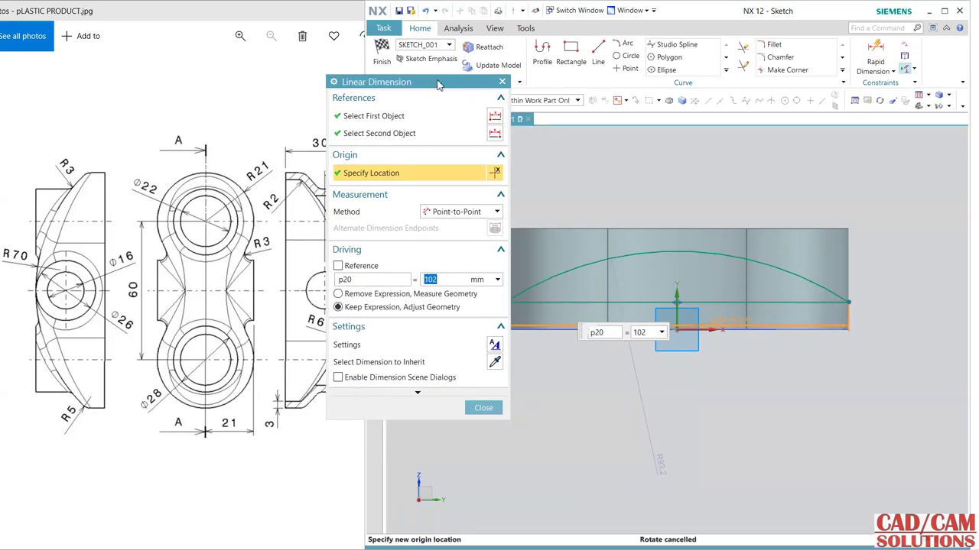
pyautogui.click(483, 408)
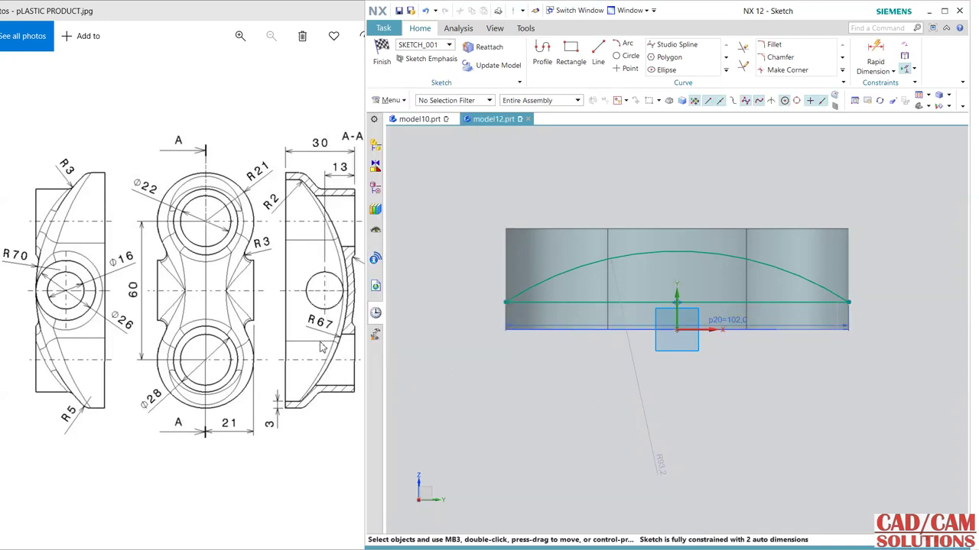
# Set the radius of the arc above the line to 70 mm
pyautogui.doubleClick(647, 418)
pyautogui.write('70')
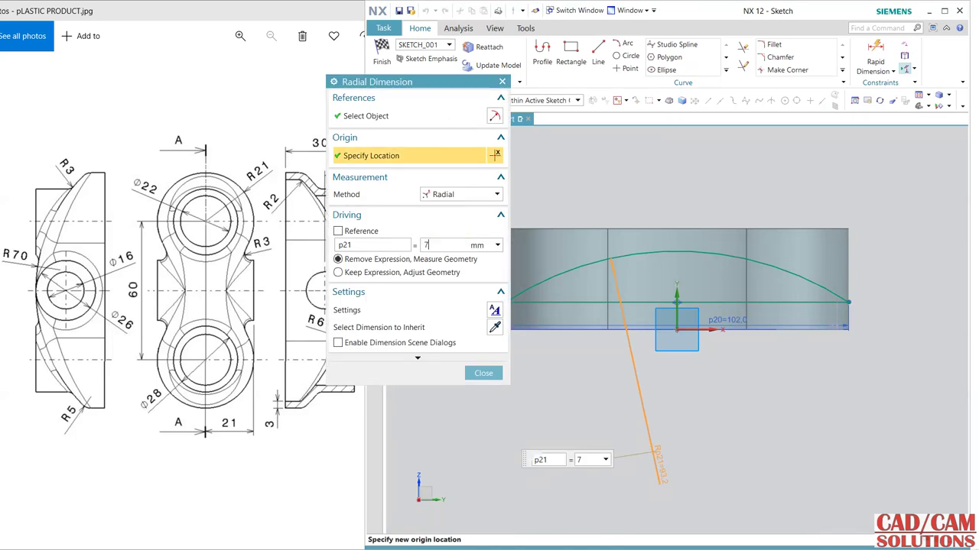
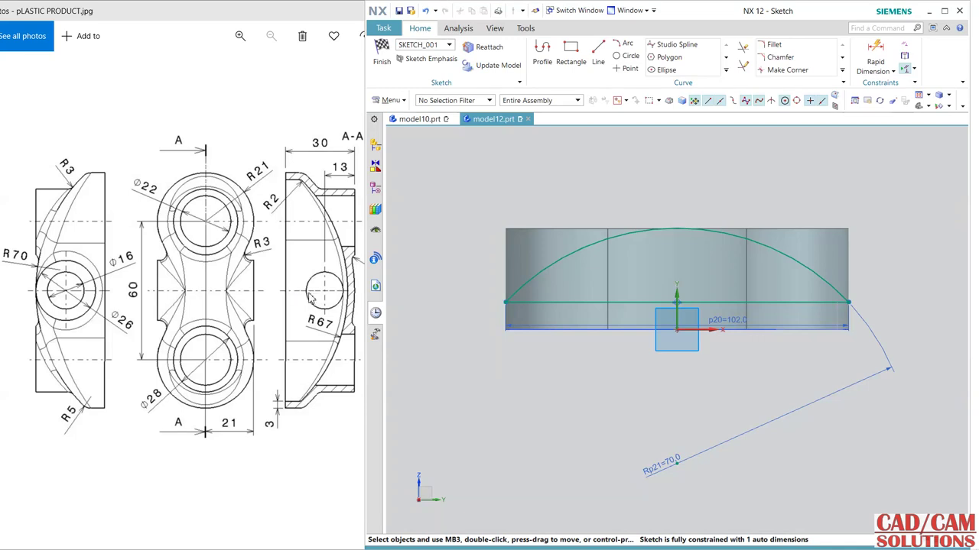
# Sketch a circle on the vertical axis beneath the arc's peak and set its diameter to 26 mm
pyautogui.click(627, 57)
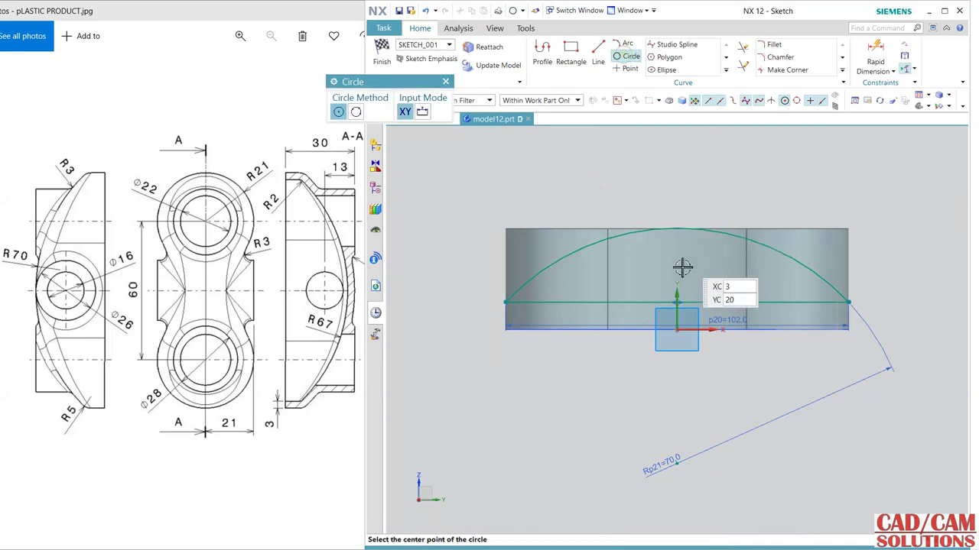
pyautogui.click(677, 269)
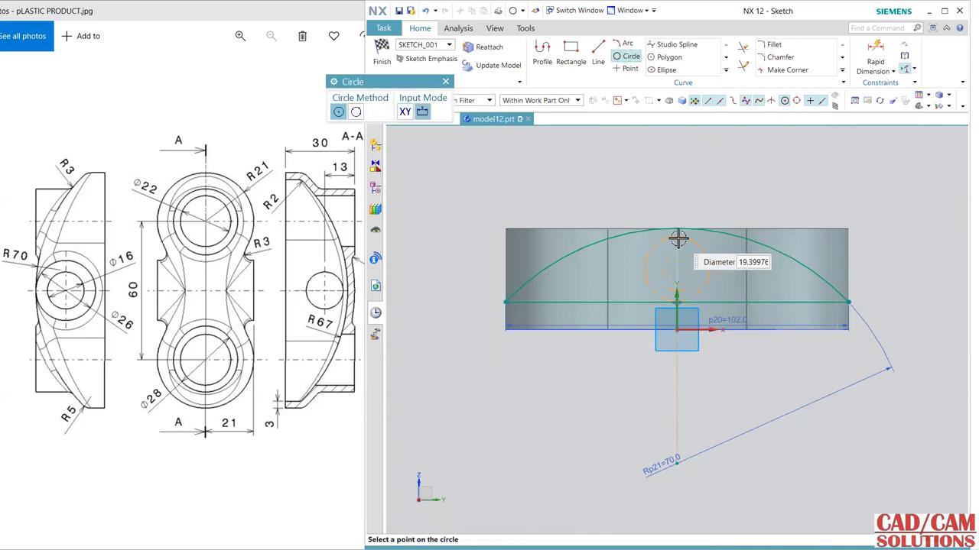
pyautogui.click(678, 238)
pyautogui.press('Escape')
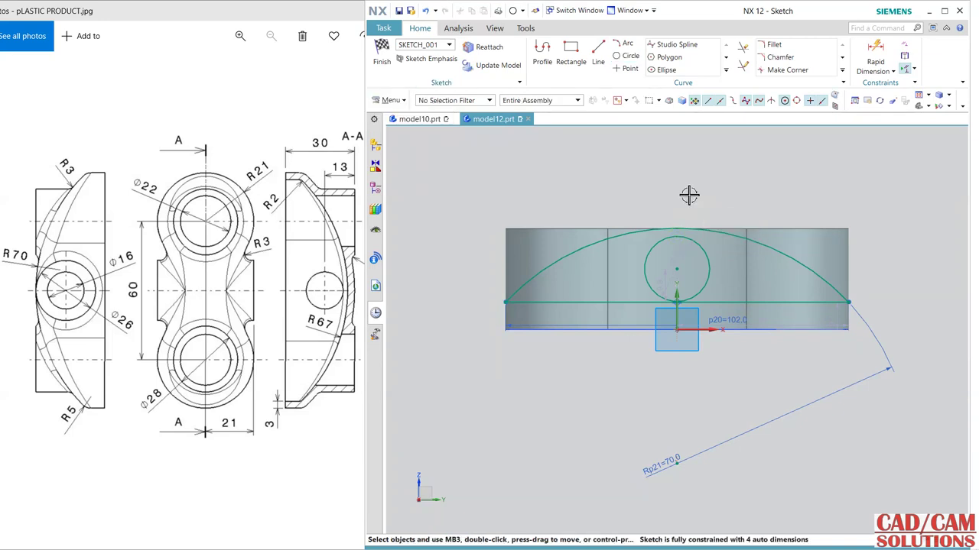
pyautogui.doubleClick(689, 252)
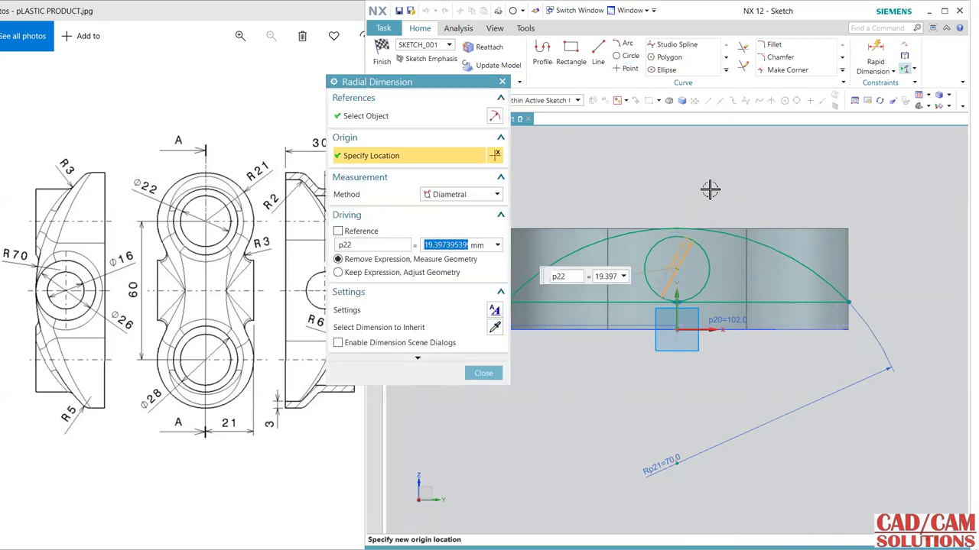
pyautogui.write('26')
pyautogui.press('Return')
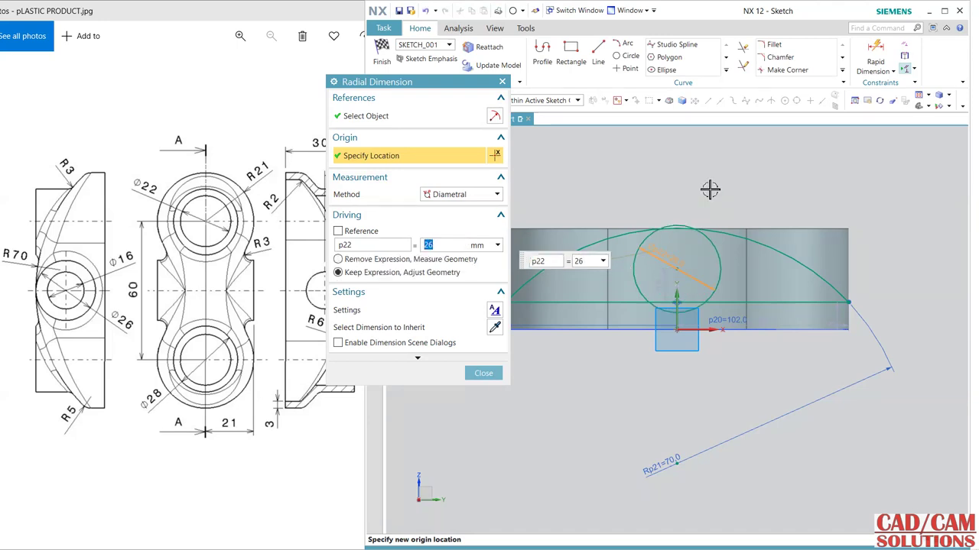
pyautogui.click(483, 374)
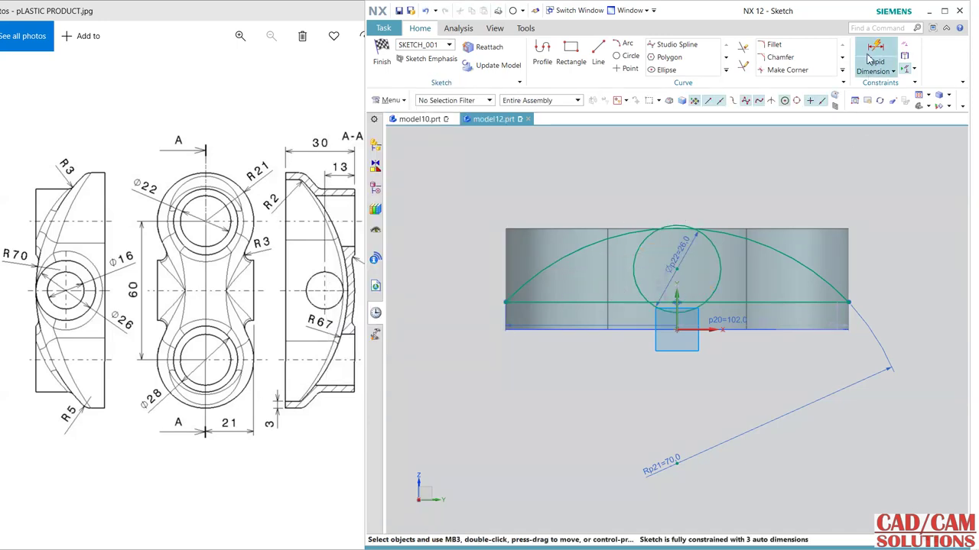
# Dimension the circle centre's vertical distance from the body's bottom edge and set it to 30-13 mm
pyautogui.click(875, 61)
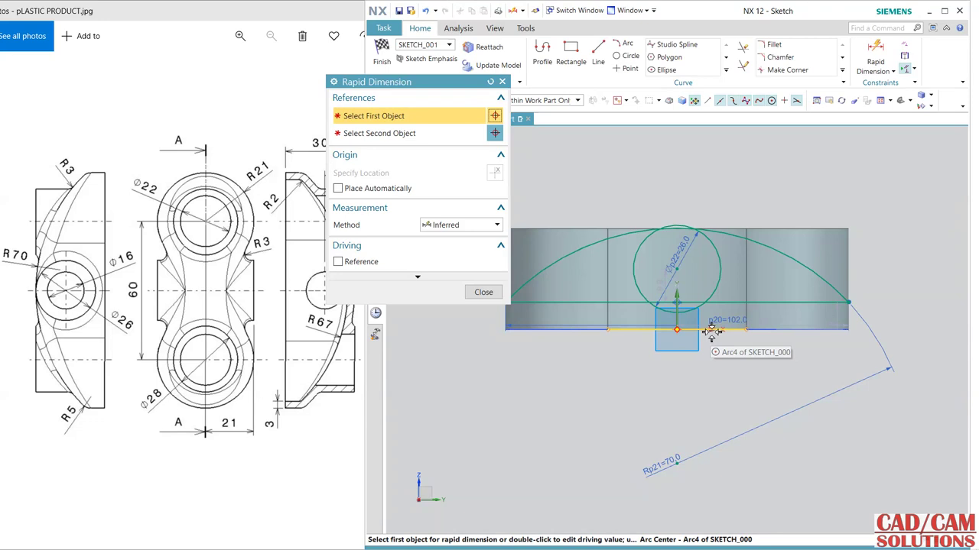
pyautogui.click(711, 330)
pyautogui.click(677, 272)
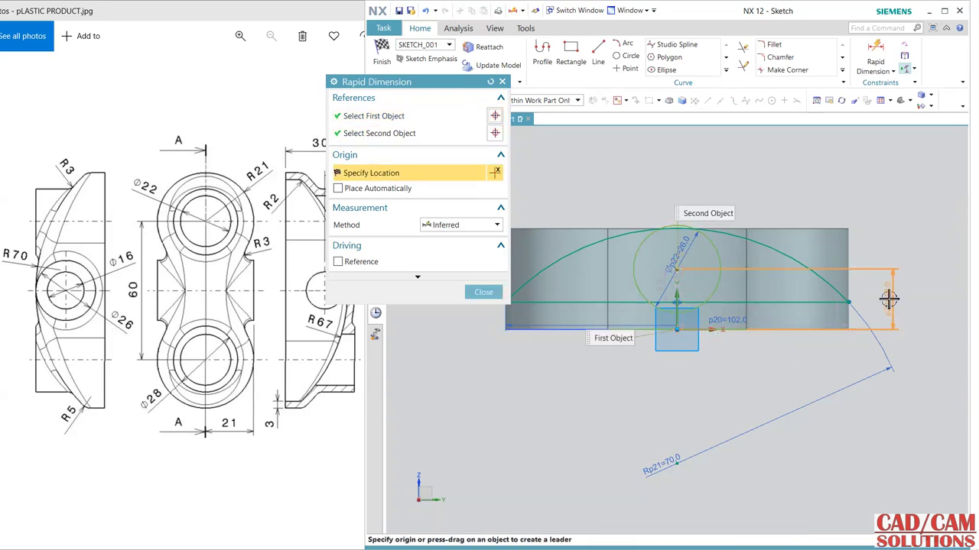
pyautogui.click(889, 300)
pyautogui.moveTo(374, 88); pyautogui.dragTo(461, 89)
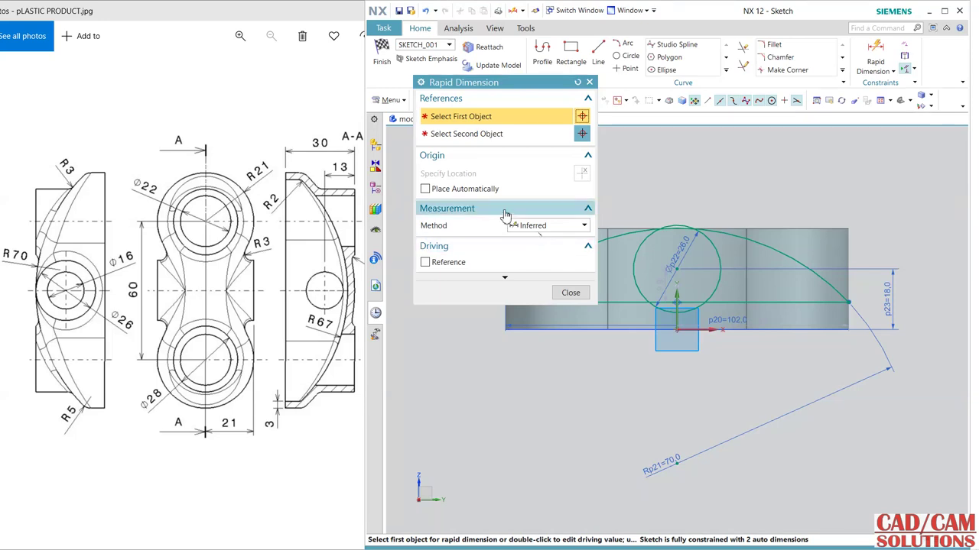
pyautogui.click(570, 292)
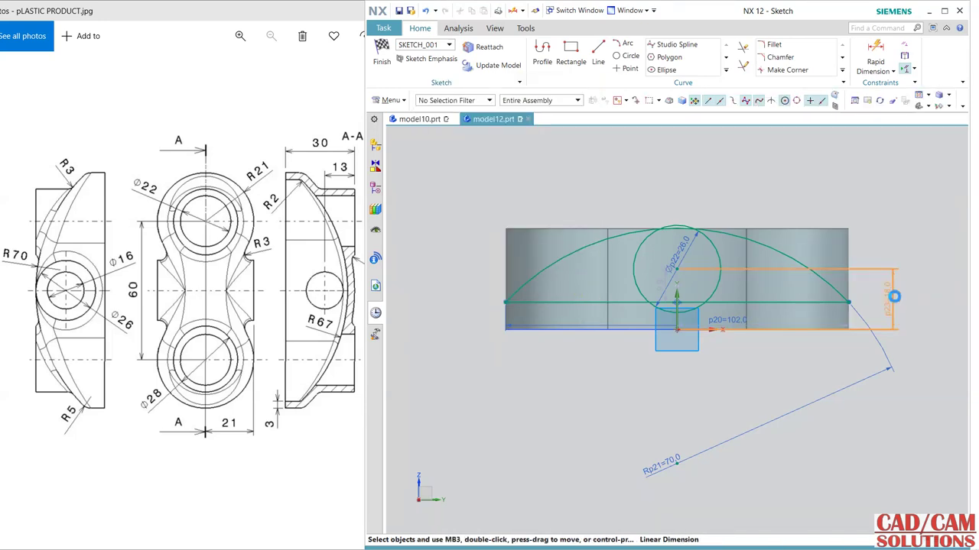
pyautogui.doubleClick(896, 247)
pyautogui.write('30-1')
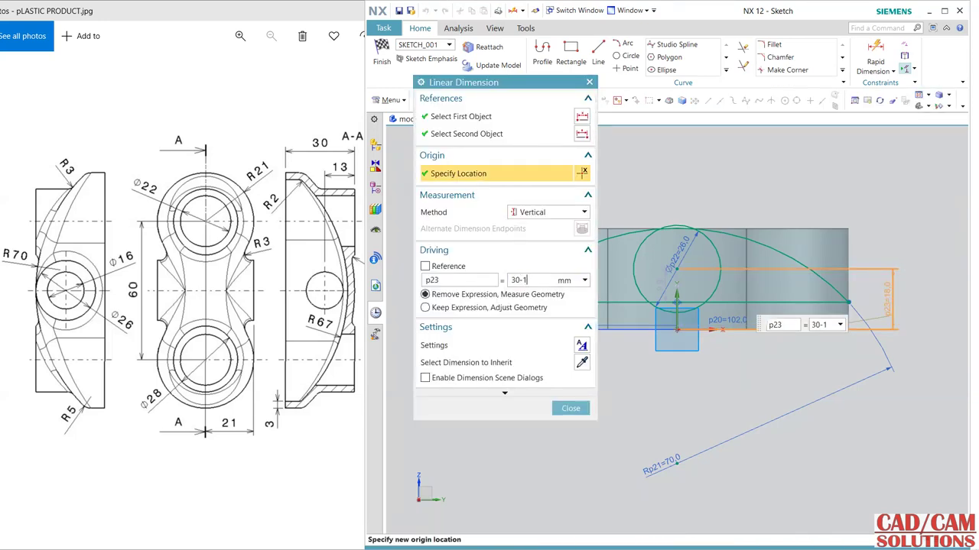
pyautogui.write('3')
pyautogui.press('Return')
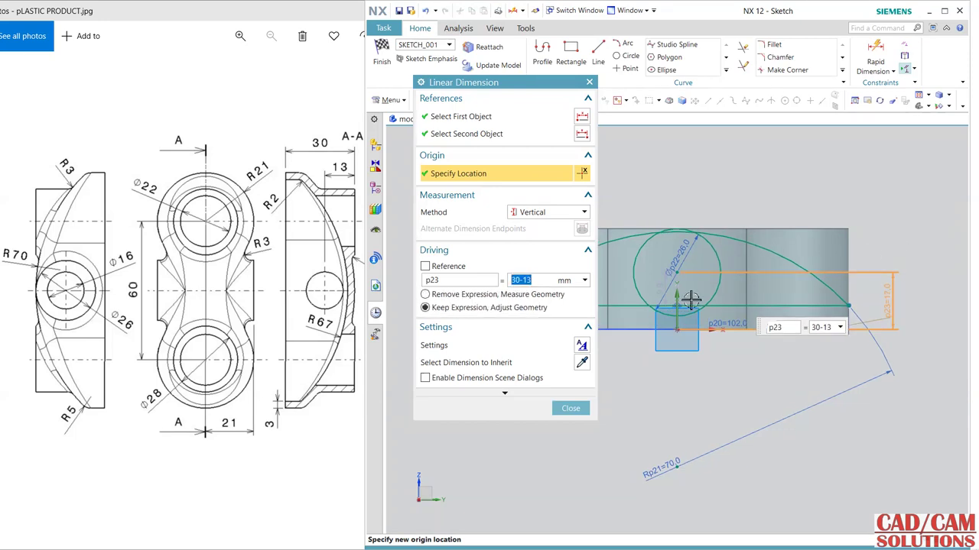
pyautogui.click(570, 408)
# Move the circle's diameter dimension outside the body and make the circle tangent to the 70 mm radius arc
pyautogui.scroll(-2, 704, 196)
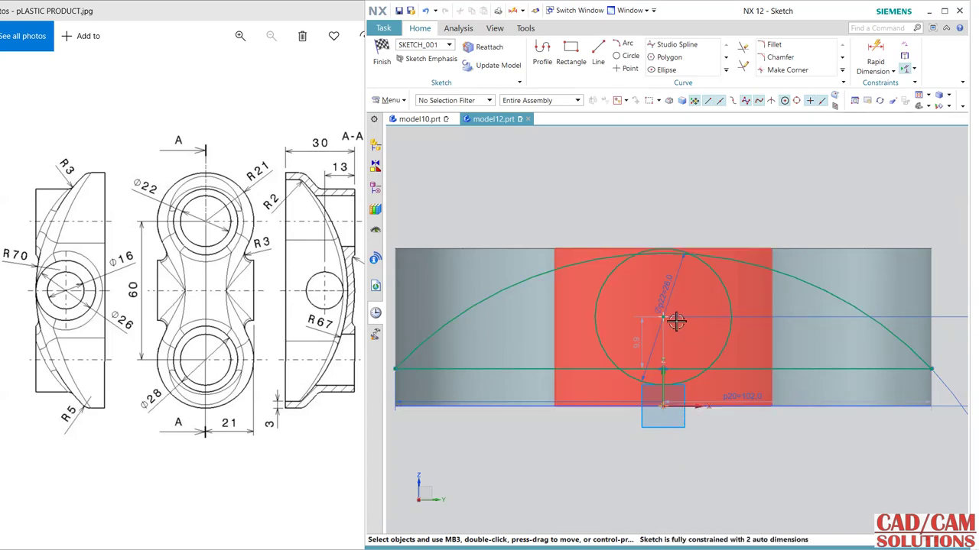
pyautogui.scroll(2, 679, 389)
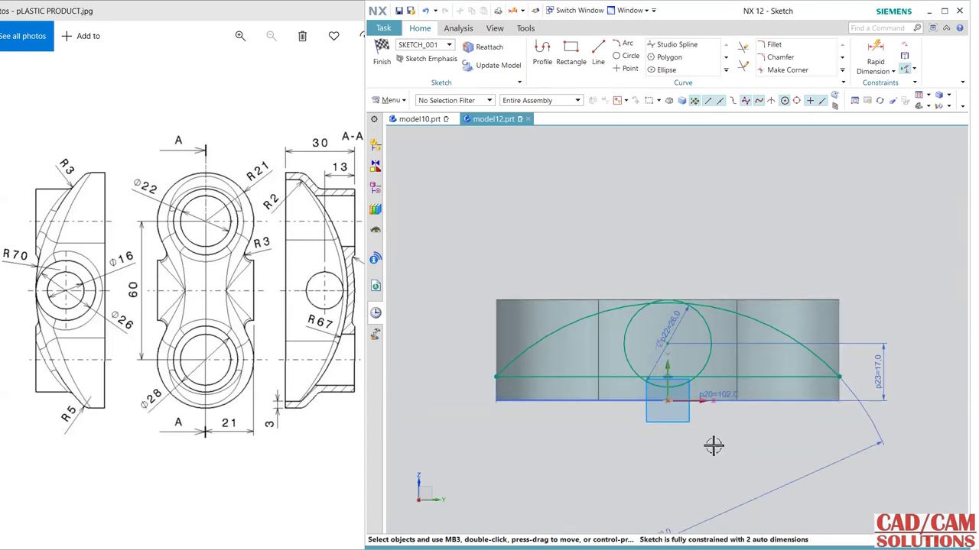
pyautogui.scroll(-1, 726, 444)
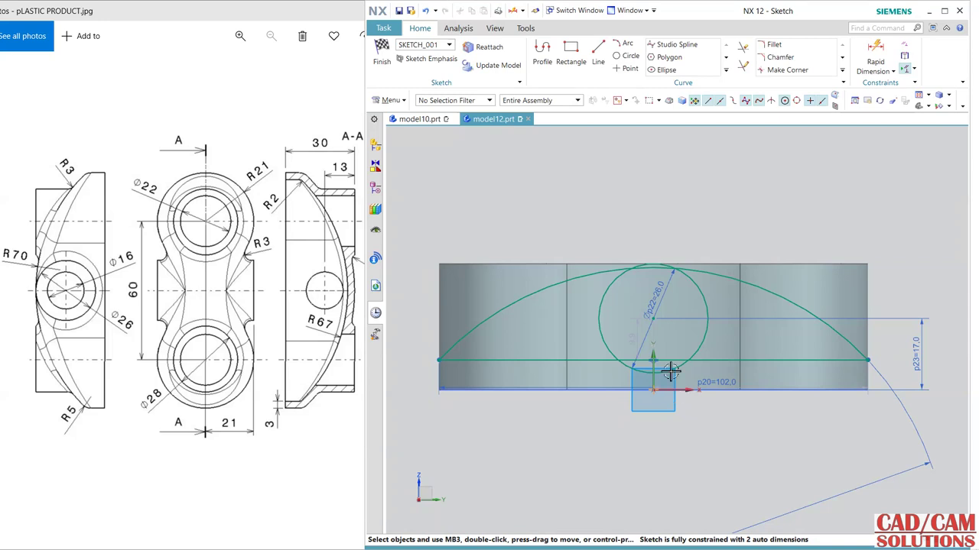
pyautogui.moveTo(662, 295); pyautogui.dragTo(601, 231)
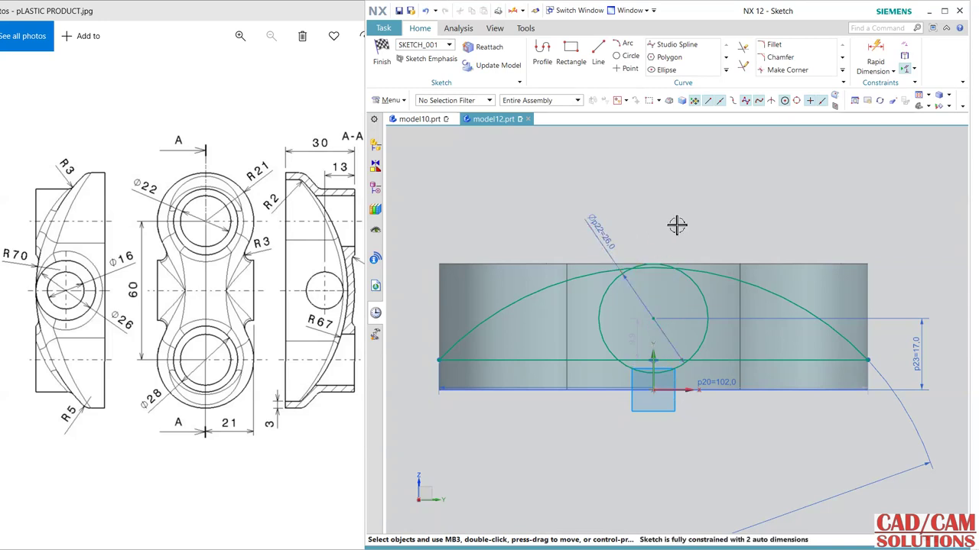
pyautogui.click(702, 295)
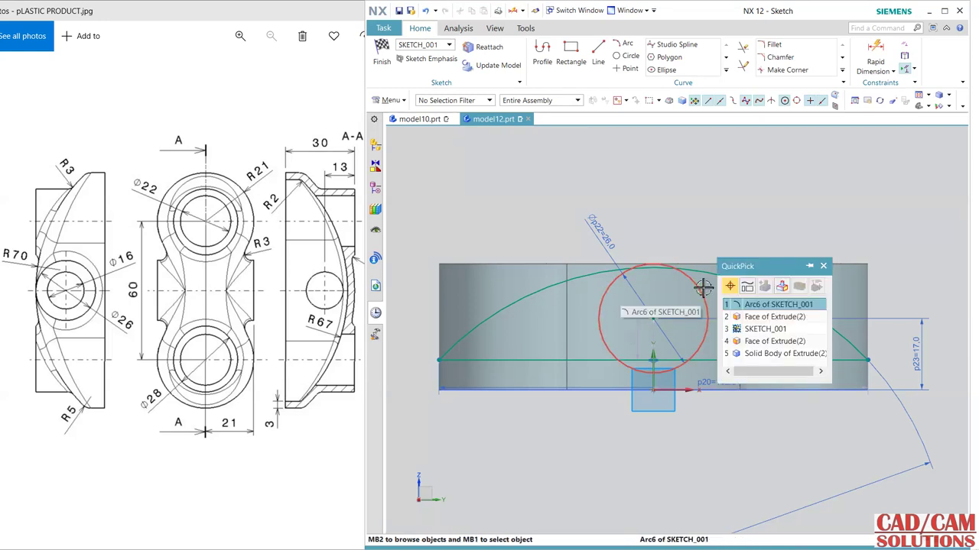
pyautogui.click(746, 306)
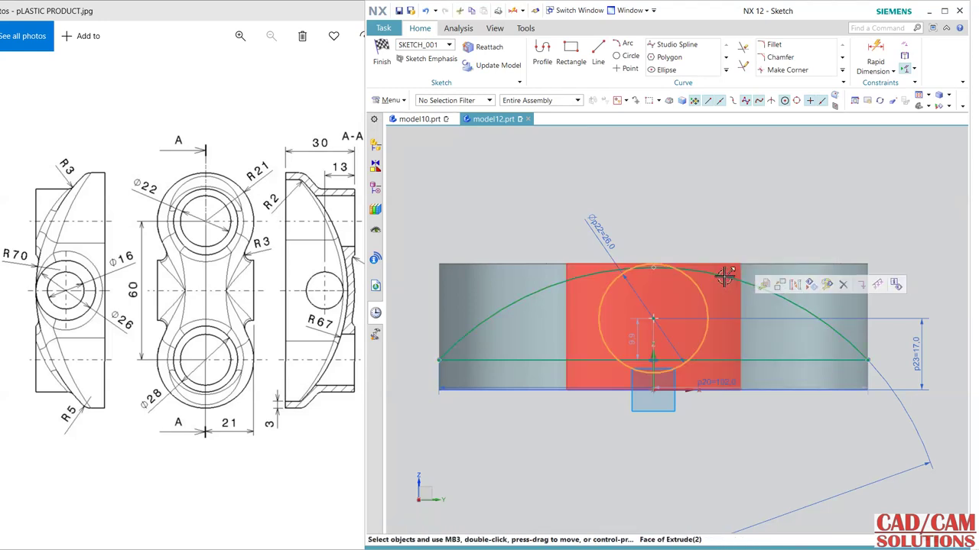
pyautogui.click(724, 277)
pyautogui.click(823, 243)
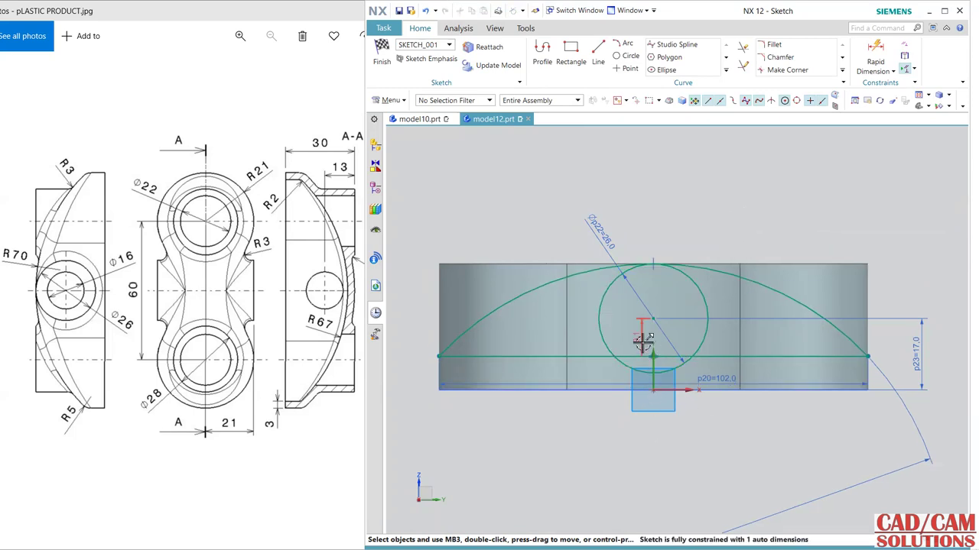
# Convert the horizontal line joining the arc's ends to a reference line
pyautogui.click(589, 356)
pyautogui.click(662, 367)
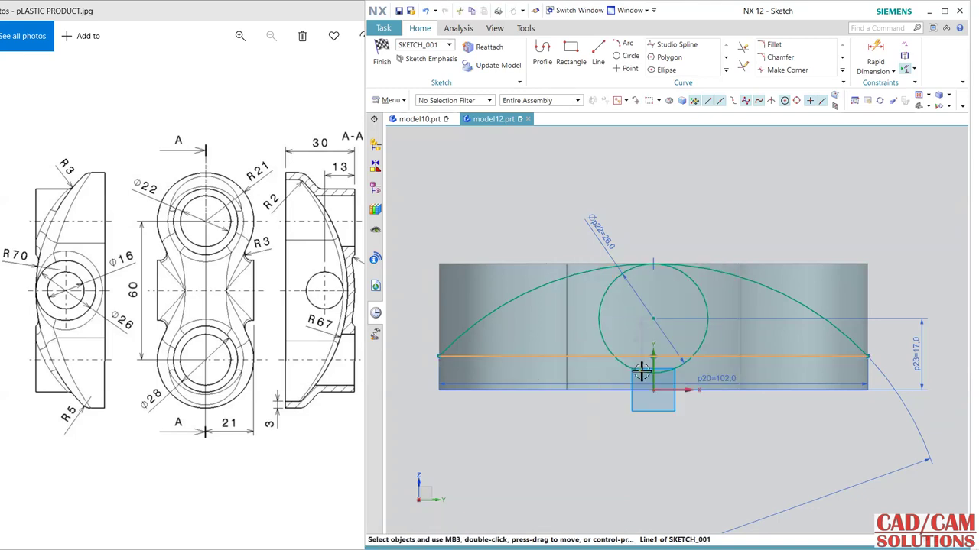
pyautogui.click(691, 352)
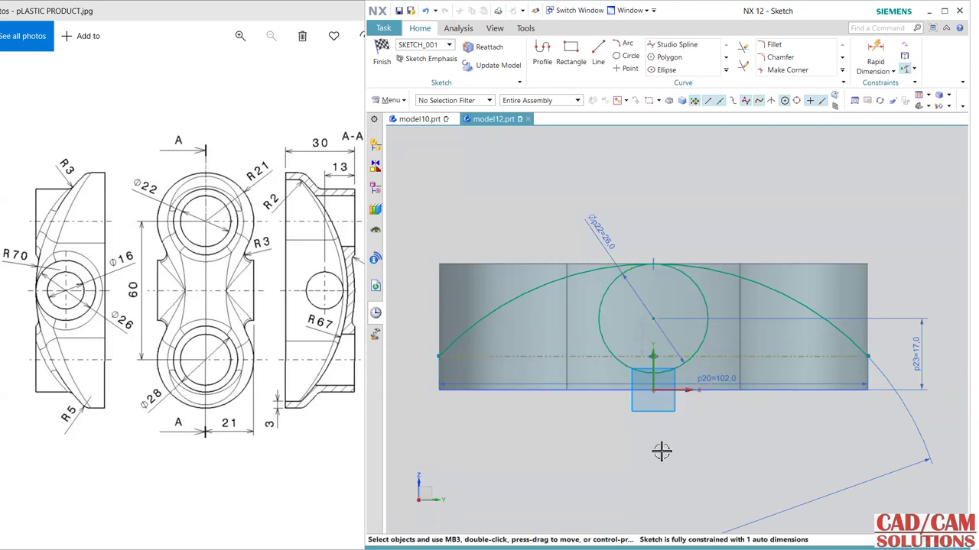
# Constrain the circle's centre to the sketch's vertical axis and finish the sketch
pyautogui.moveTo(655, 320)
pyautogui.mouseDown()
pyautogui.moveTo(617, 296)
pyautogui.moveTo(656, 299)
pyautogui.moveTo(657, 313)
pyautogui.mouseUp()
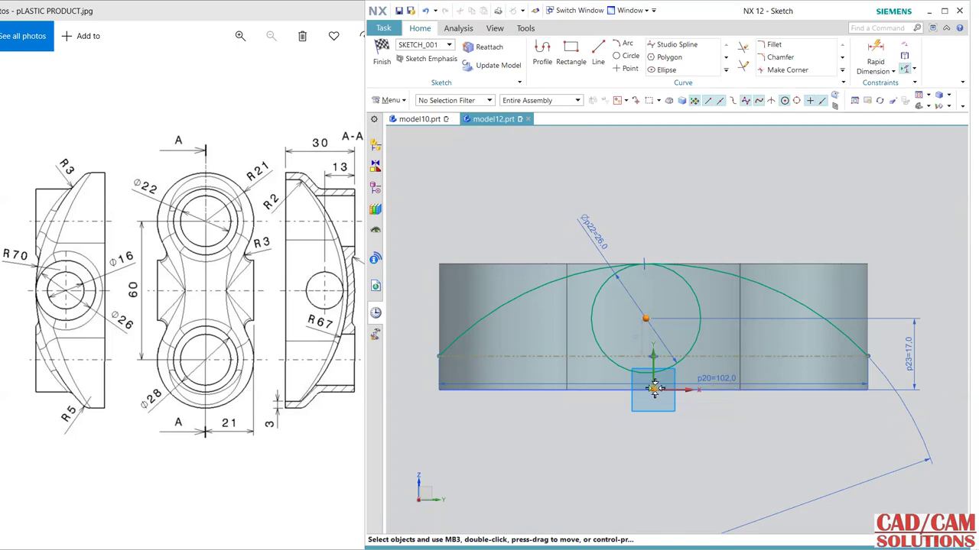
pyautogui.hotkey('ctrl', 'f')
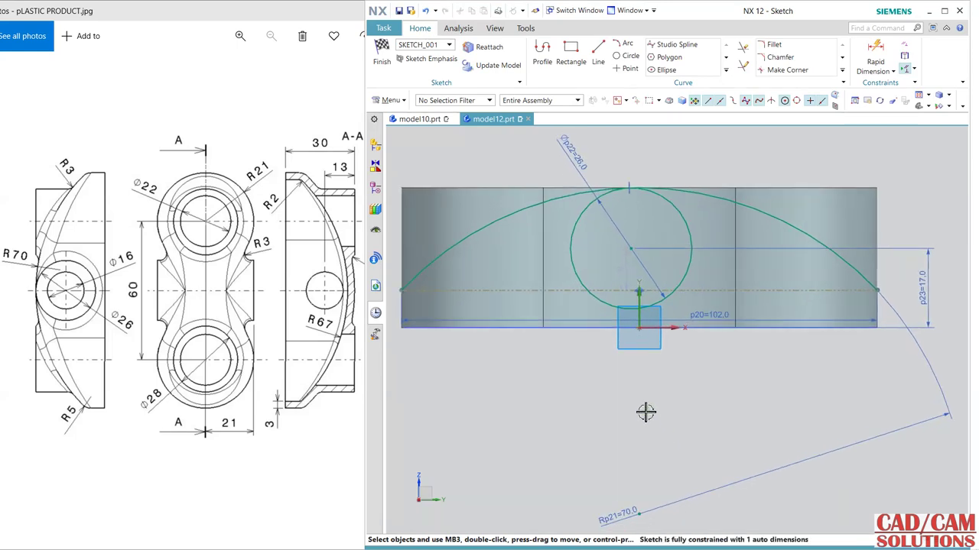
pyautogui.click(631, 249)
pyautogui.click(641, 296)
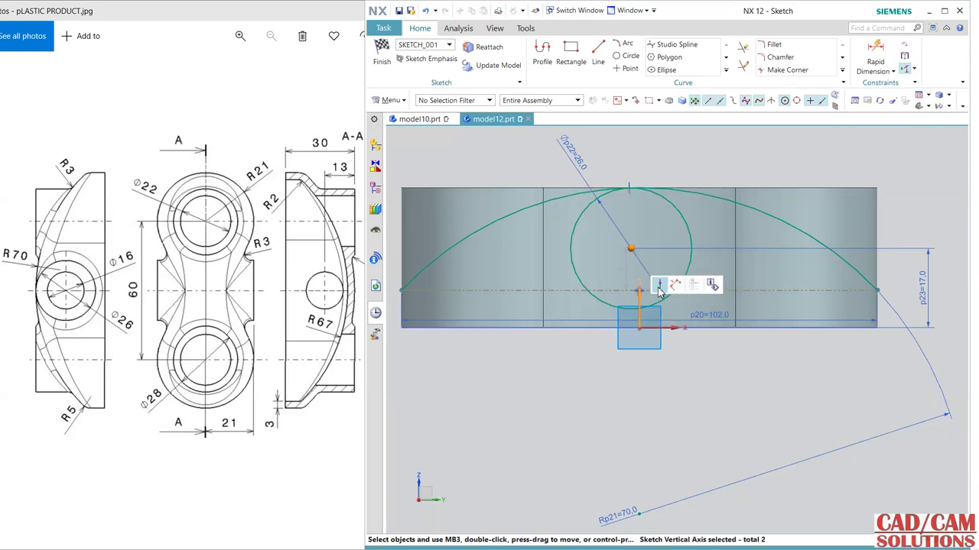
pyautogui.click(660, 284)
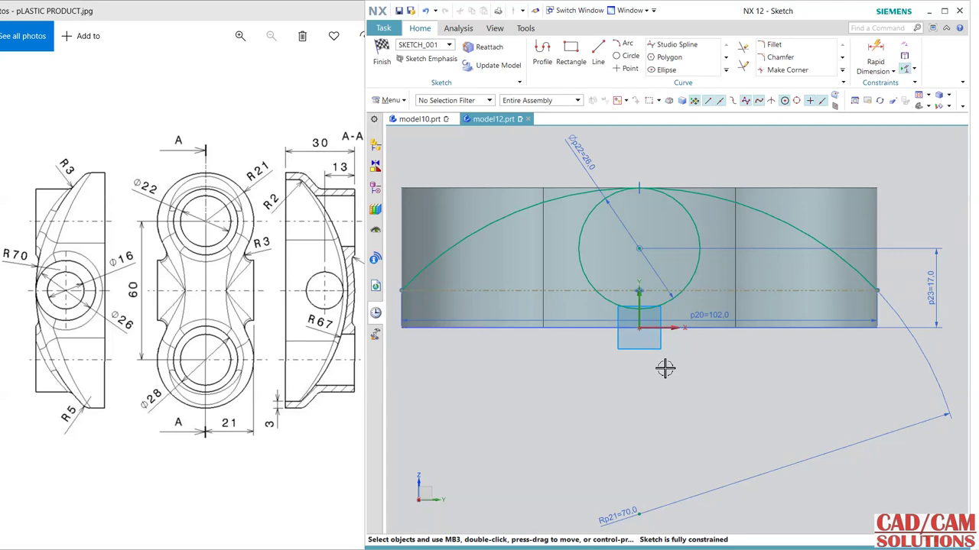
pyautogui.scroll(1, 671, 393)
pyautogui.scroll(-1, 671, 393)
pyautogui.scroll(-1, 672, 393)
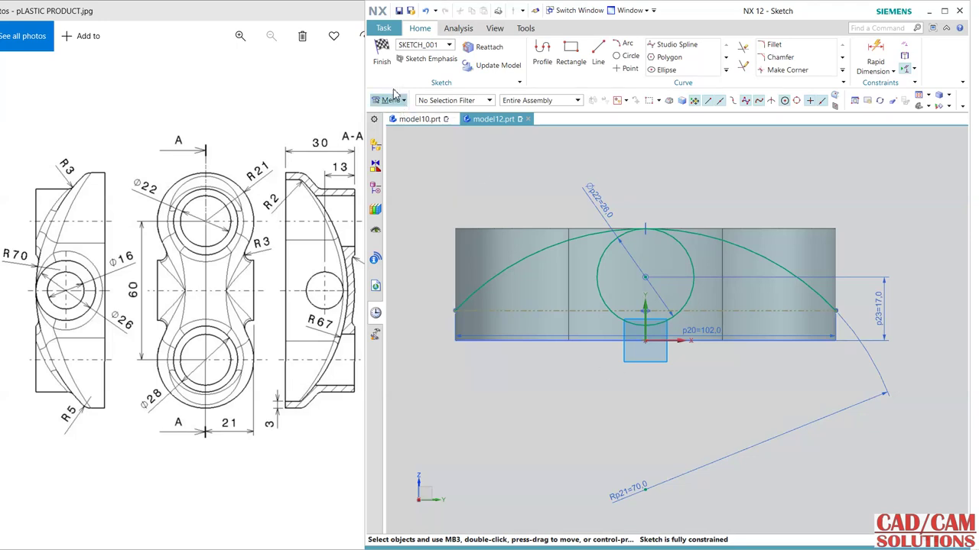
pyautogui.click(382, 55)
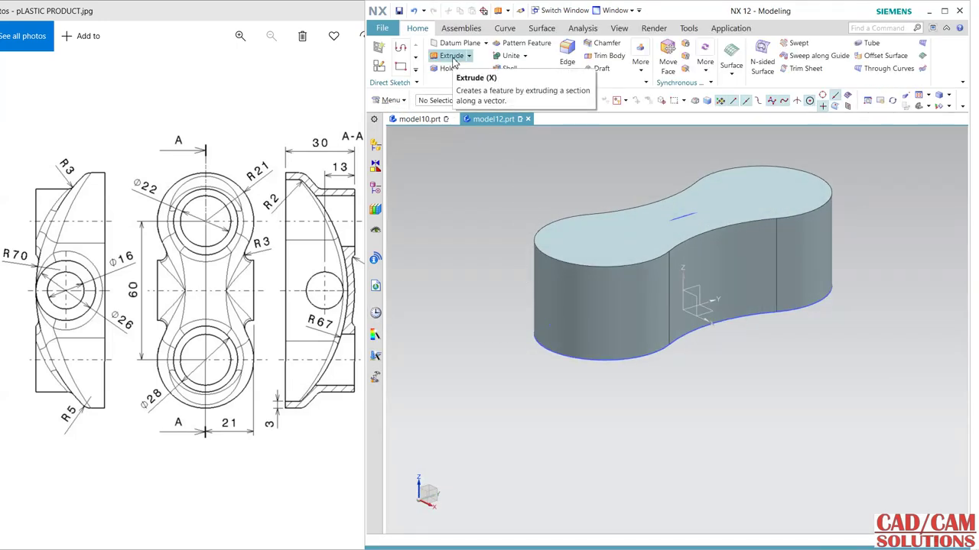
# Start an Extrude of the 70 mm radius arc using the Single Curve rule, with a Symmetric Value limit
pyautogui.click(452, 58)
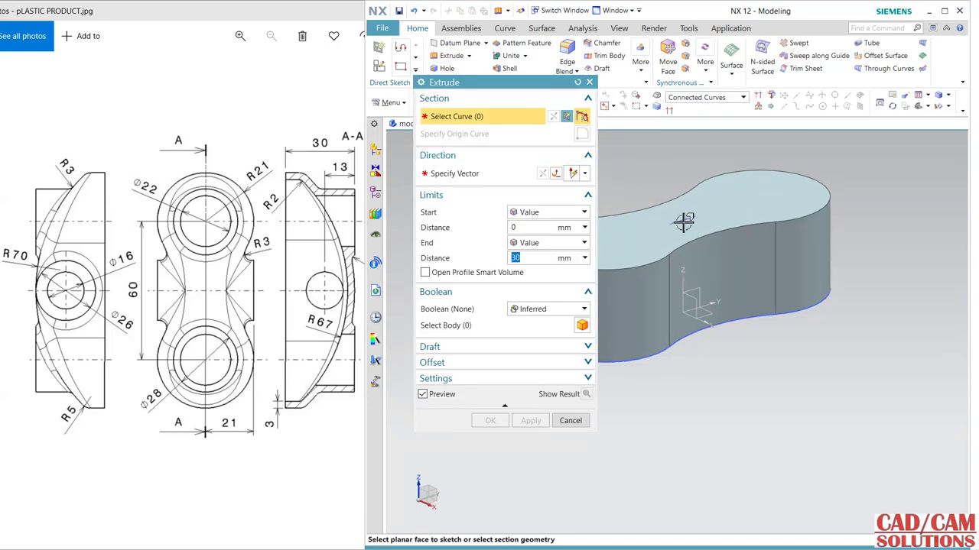
pyautogui.click(700, 99)
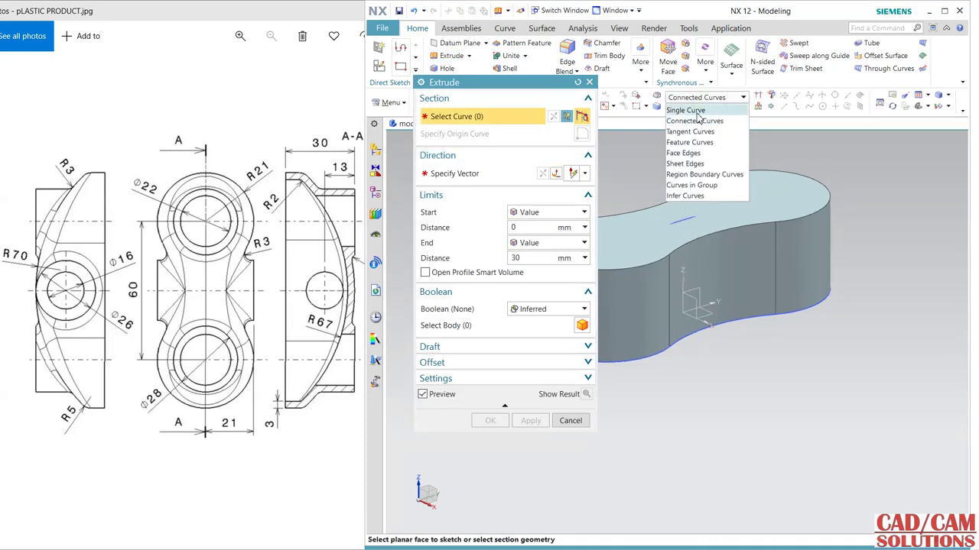
pyautogui.click(695, 112)
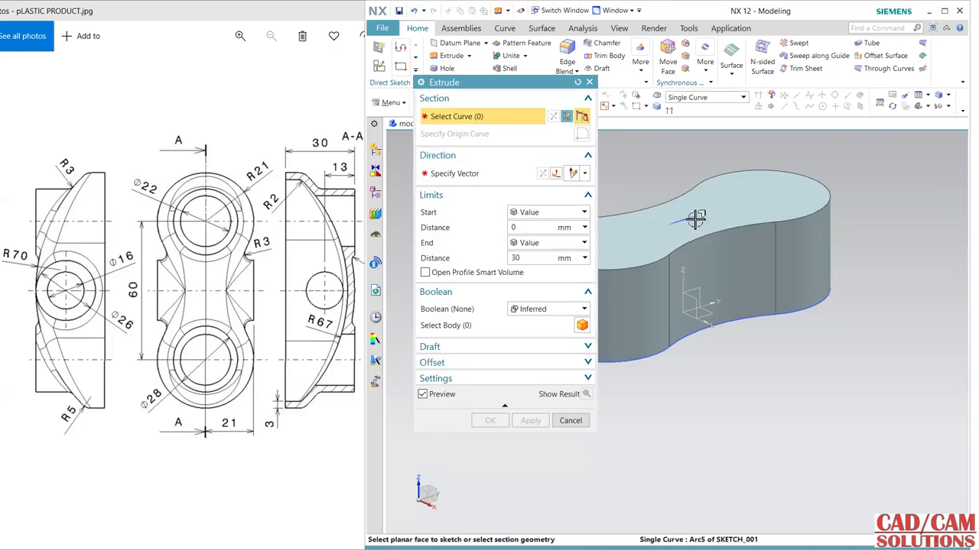
pyautogui.click(696, 219)
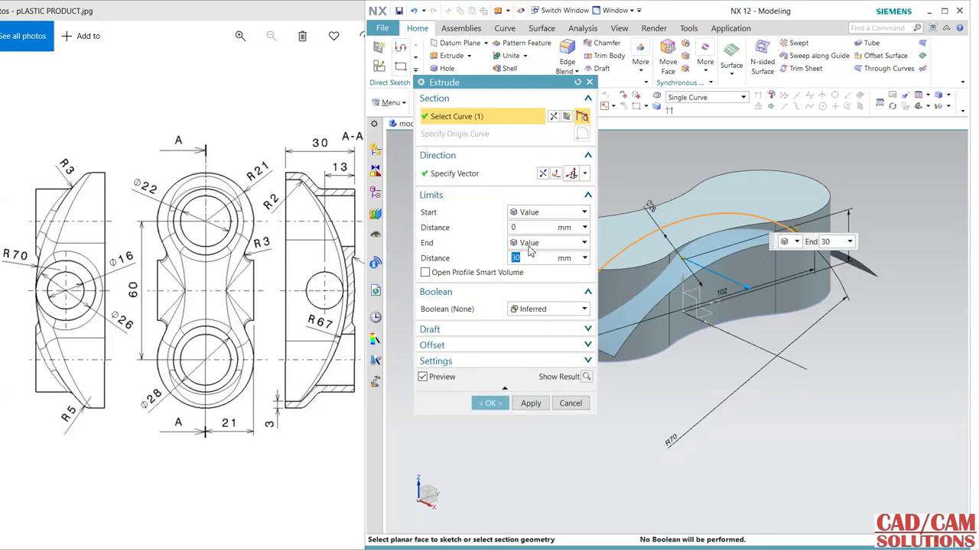
pyautogui.click(539, 310)
pyautogui.click(539, 310)
pyautogui.click(535, 242)
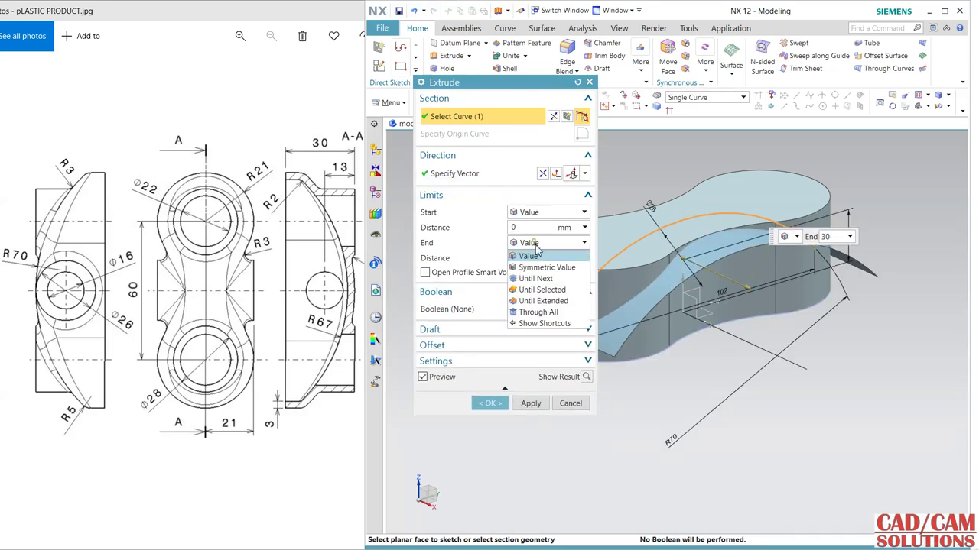
pyautogui.click(540, 268)
# Subtract the volume above the 70 mm radius arc from the base body with Open Profile Smart Volume, reversing the cut direction
pyautogui.click(539, 280)
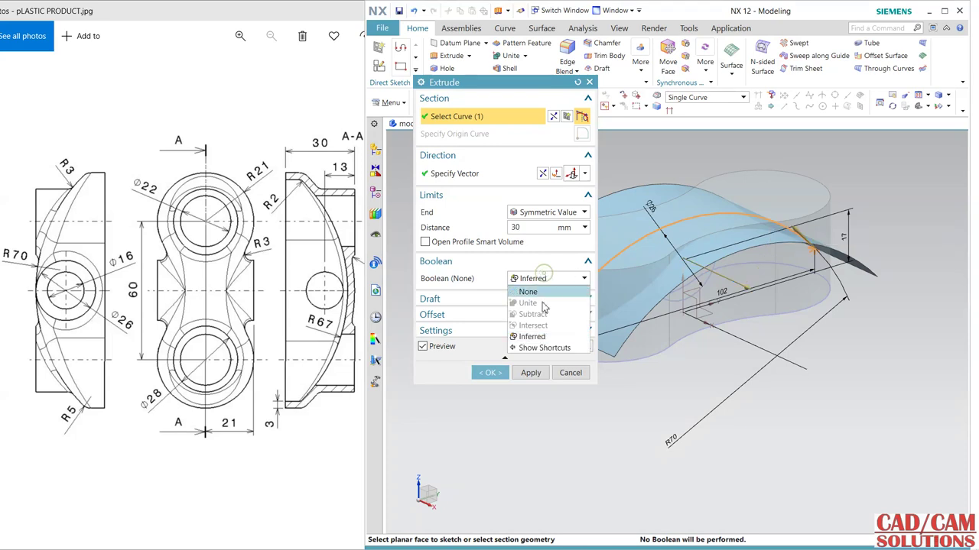
pyautogui.click(541, 280)
pyautogui.click(425, 241)
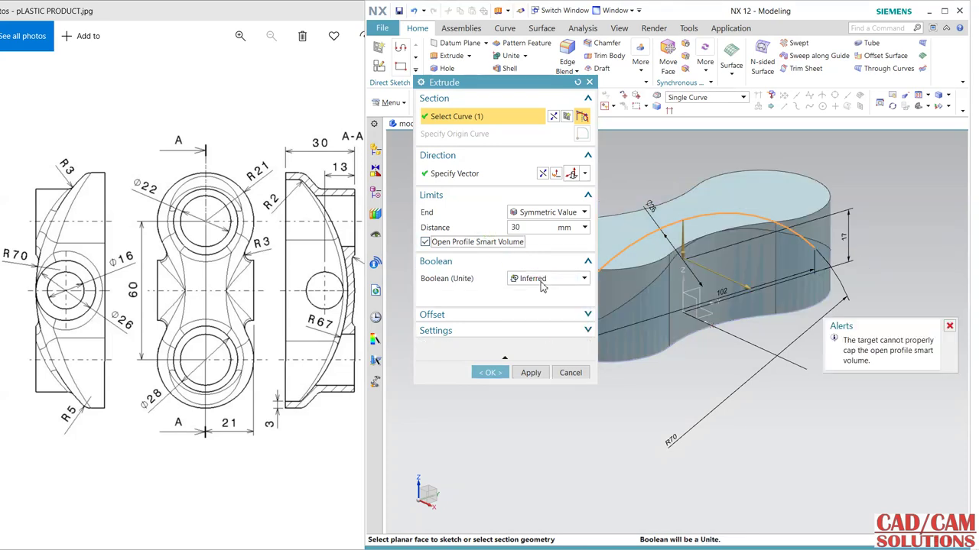
pyautogui.click(545, 280)
pyautogui.click(549, 314)
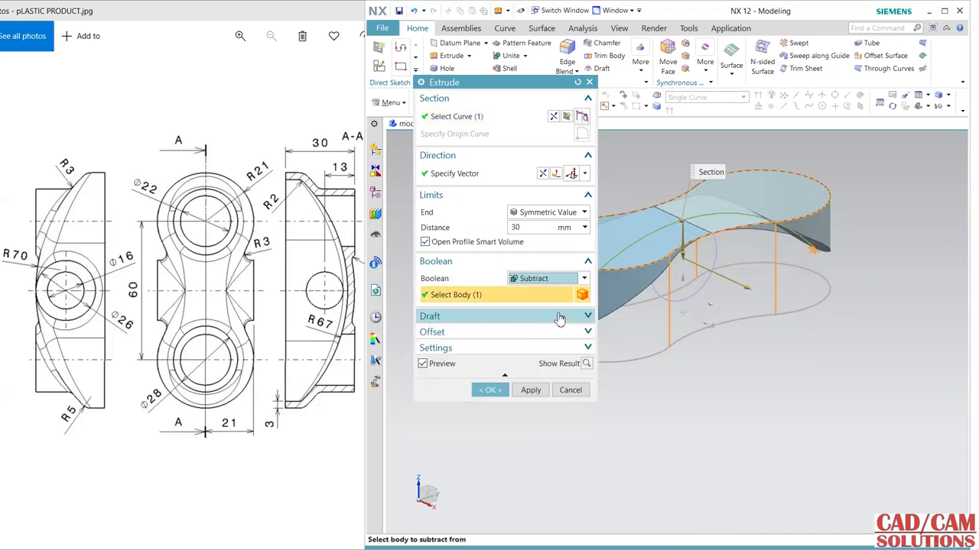
pyautogui.click(542, 174)
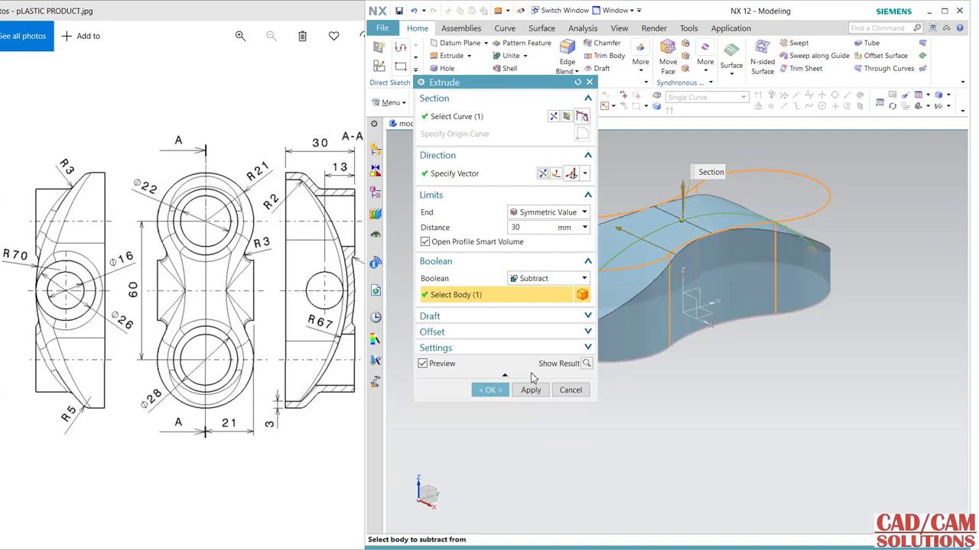
pyautogui.click(501, 391)
pyautogui.moveTo(671, 421); pyautogui.dragTo(697, 422, button='middle')
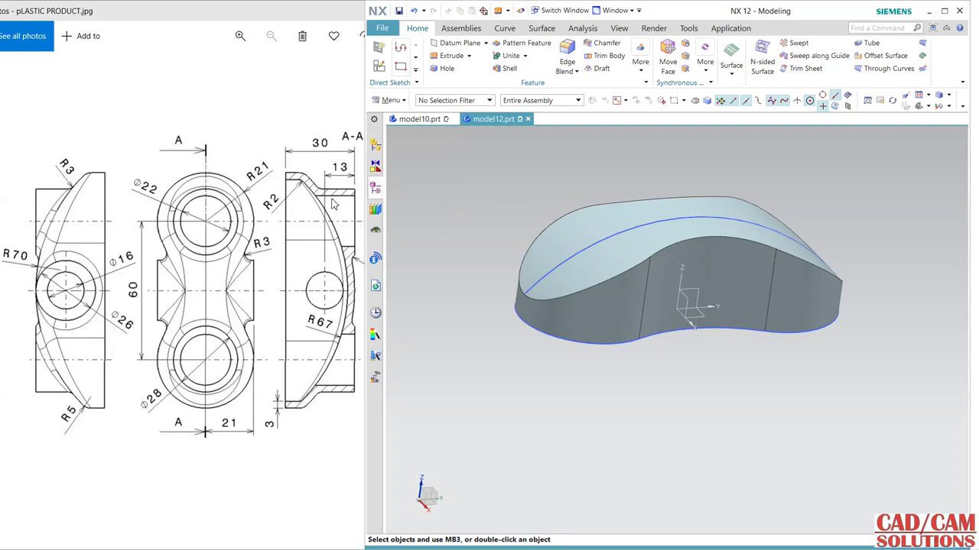
# Check the reference drawing and create a datum plane offset 30 mm above the XY plane
pyautogui.moveTo(370, 223)
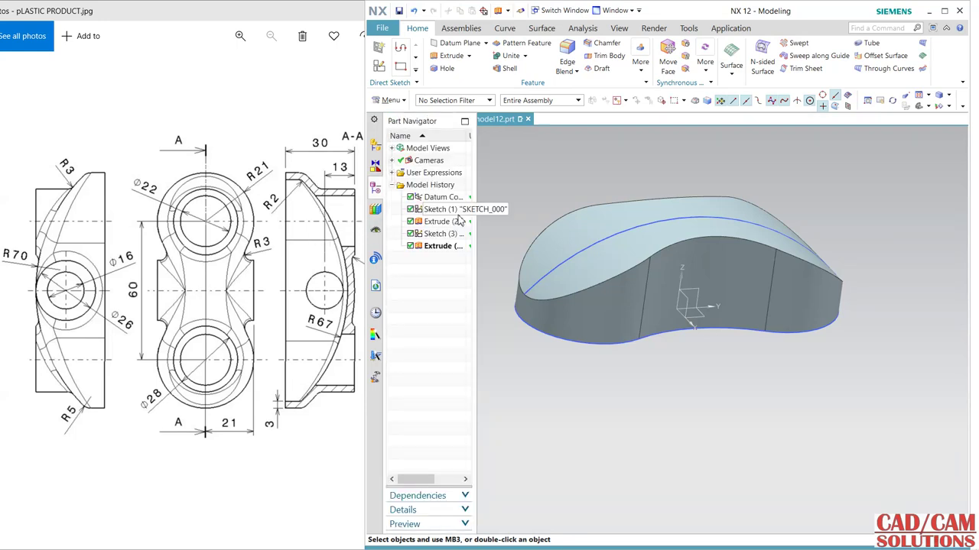
pyautogui.middleClick(452, 375)
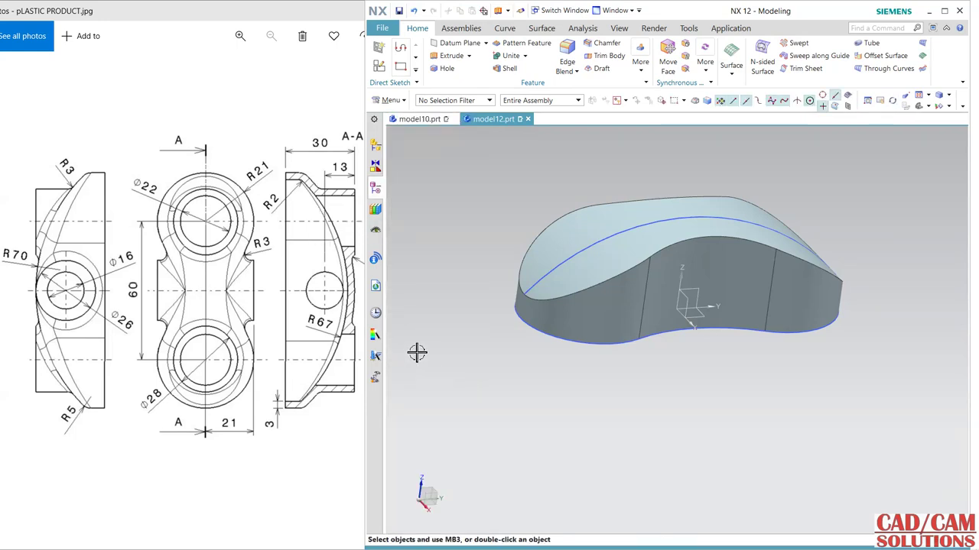
pyautogui.click(231, 305)
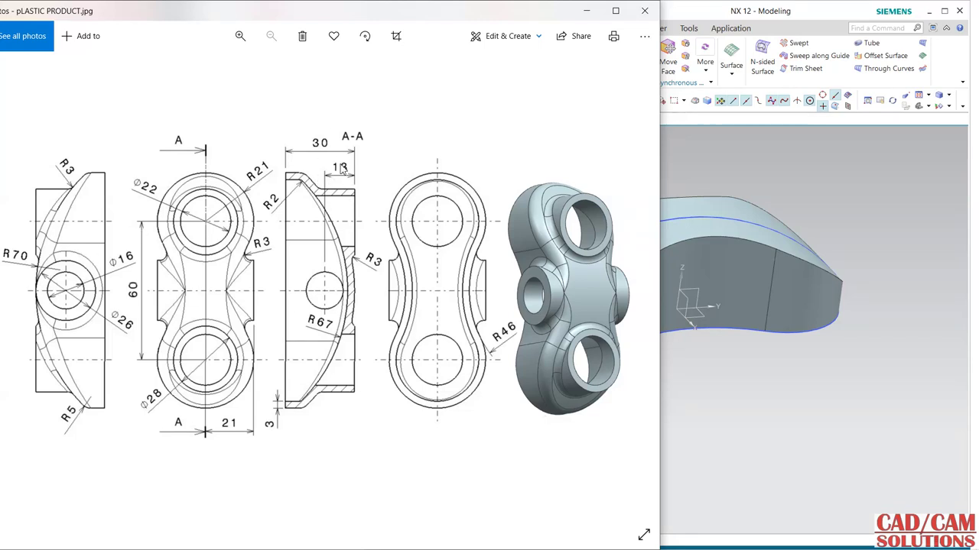
pyautogui.click(749, 165)
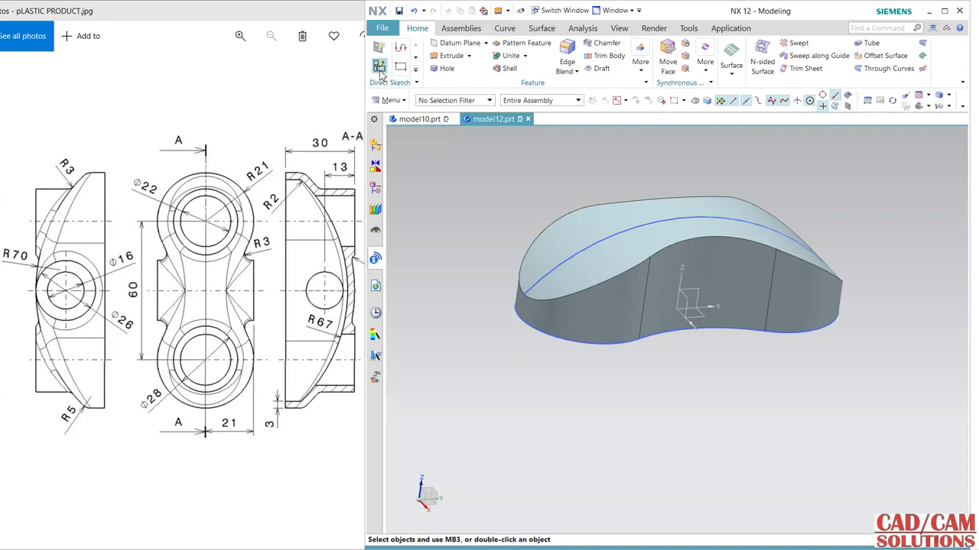
pyautogui.click(693, 315)
pyautogui.write('3')
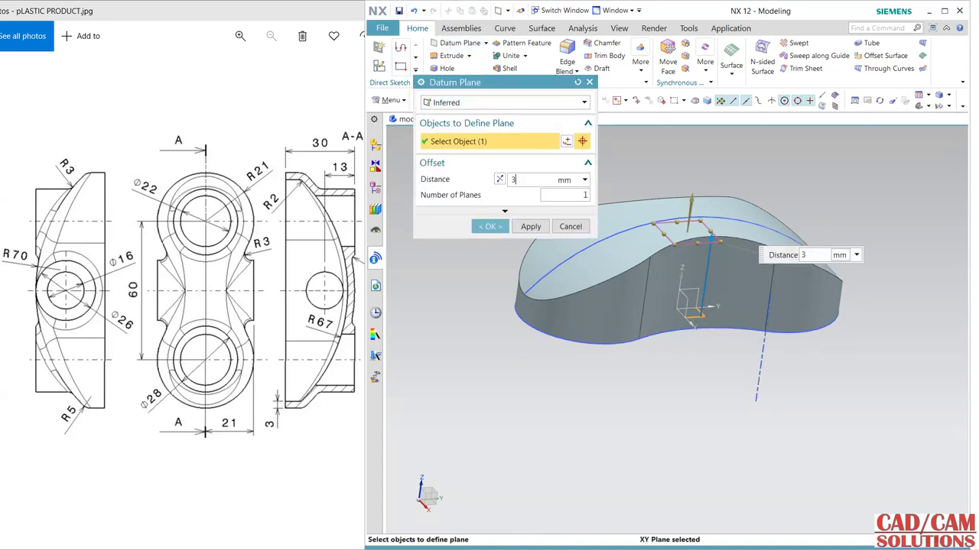
pyautogui.write('0')
pyautogui.press('Return')
pyautogui.click(490, 227)
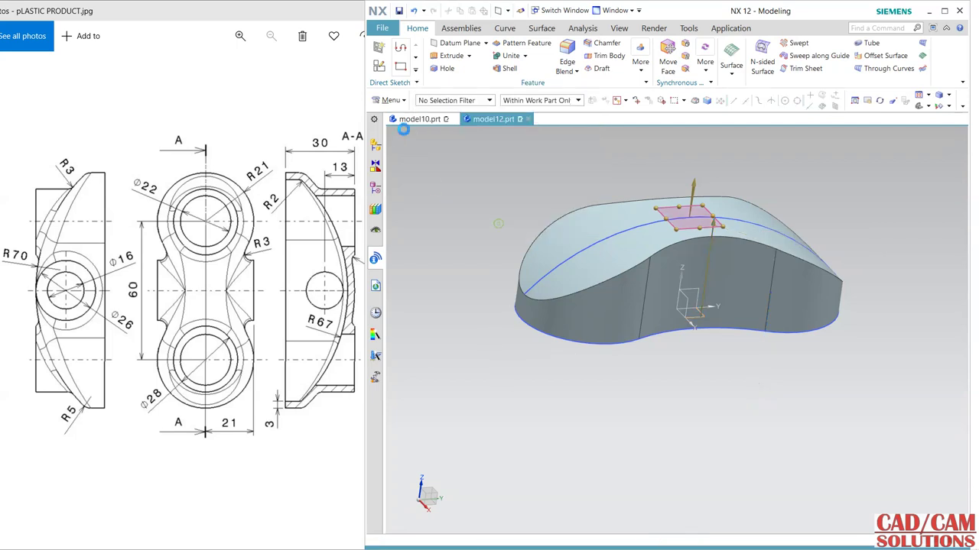
# Start a new sketch on the offset datum plane above the body
pyautogui.click(378, 48)
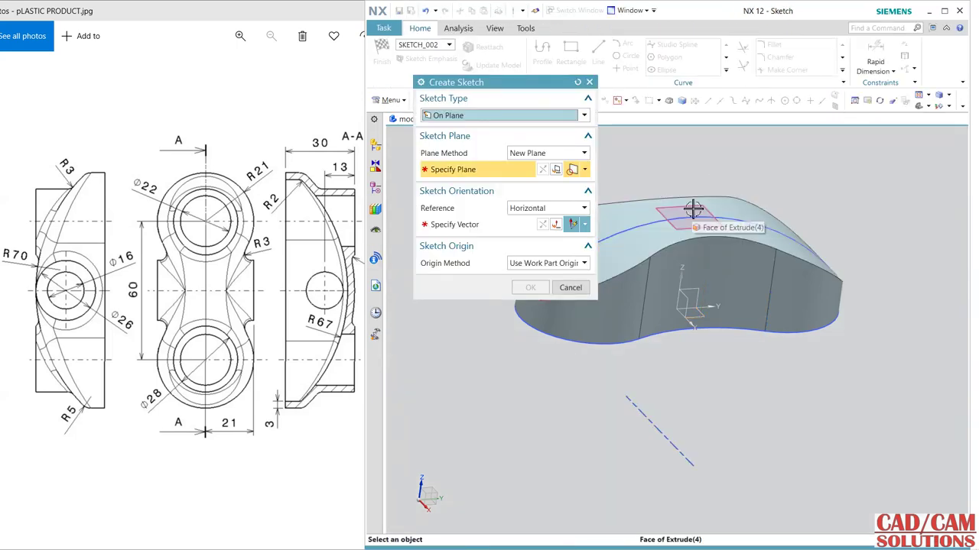
pyautogui.click(693, 211)
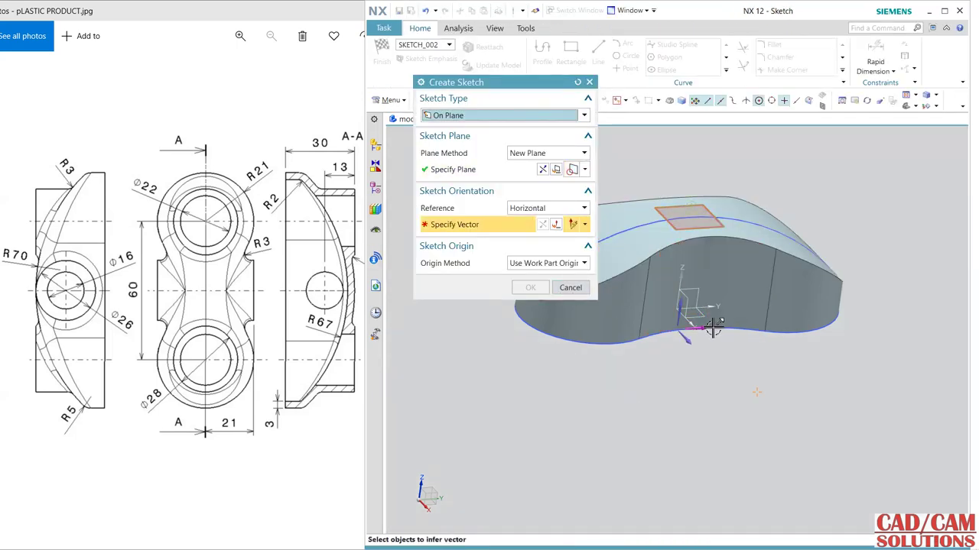
pyautogui.middleClick(701, 387)
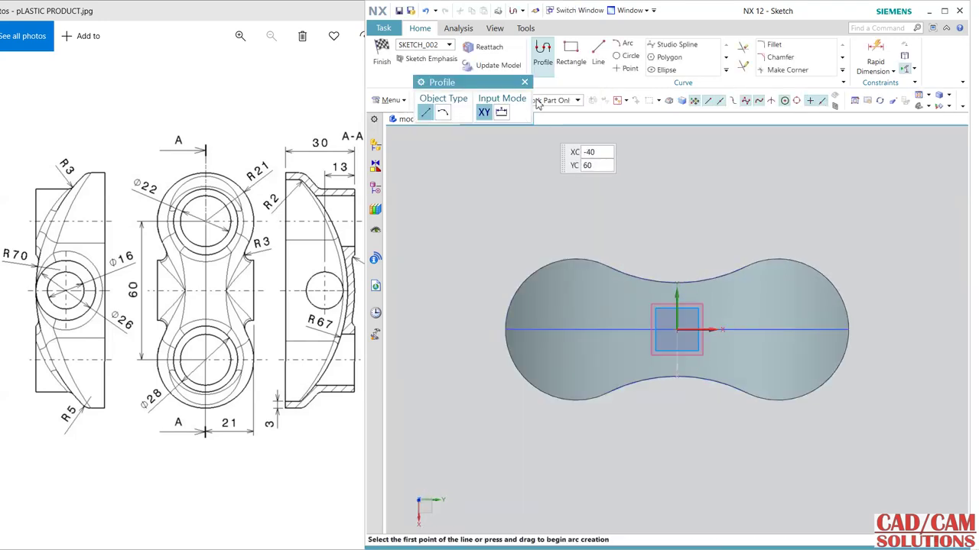
# Sketch two concentric circles, about 21.9 mm and 13.6 mm in diameter, on the lengthwise centreline near one rounded end
pyautogui.click(630, 56)
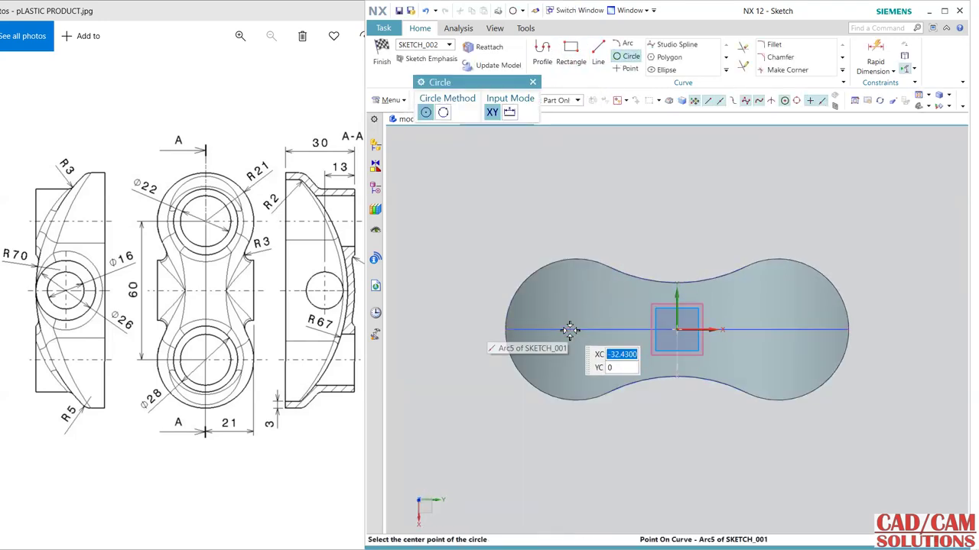
pyautogui.click(569, 329)
pyautogui.click(571, 292)
pyautogui.click(569, 330)
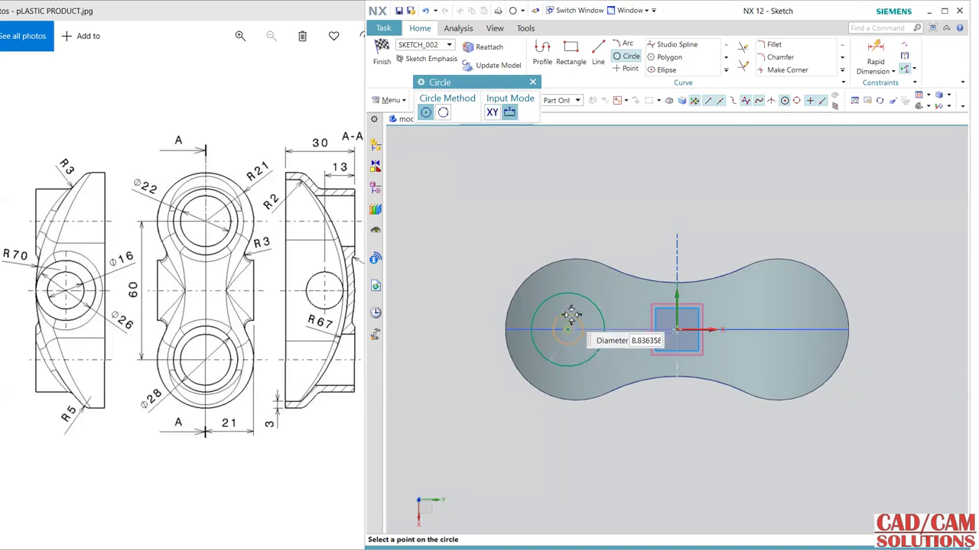
pyautogui.click(567, 301)
pyautogui.press('Escape')
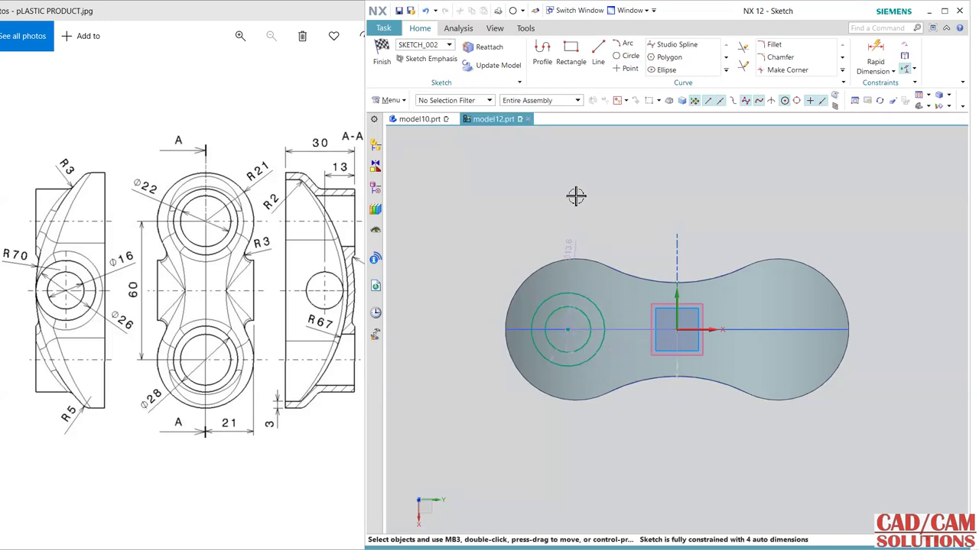
# Try to constrain the outer circle to the centre of the base sketch's rounded end arc
pyautogui.moveTo(575, 196)
pyautogui.mouseDown(button='middle')
pyautogui.moveTo(634, 190)
pyautogui.moveTo(644, 150)
pyautogui.mouseUp(button='middle')
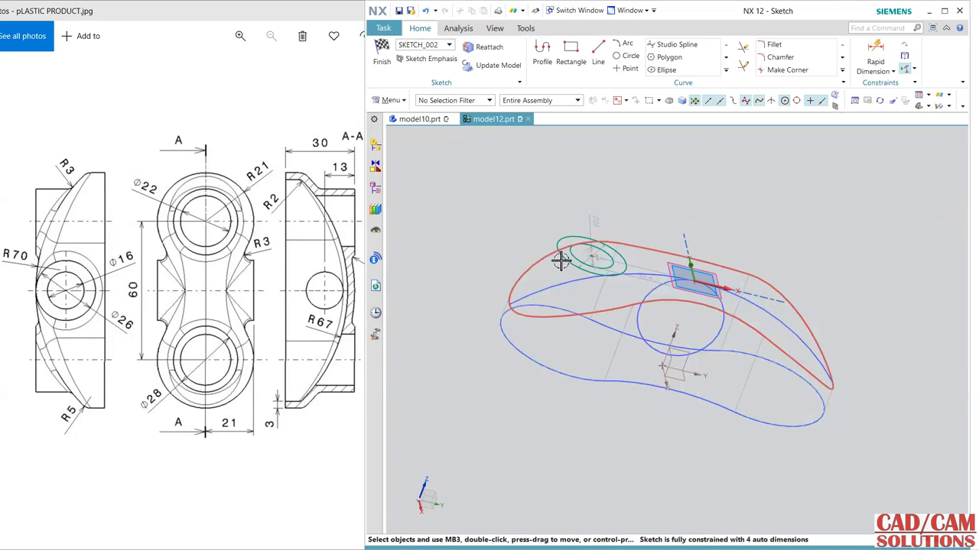
pyautogui.click(553, 289)
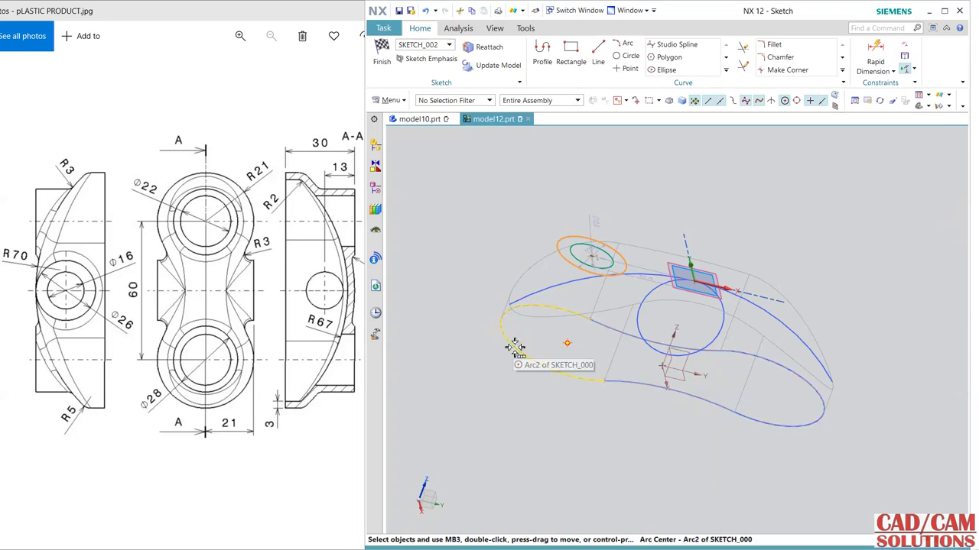
pyautogui.click(514, 346)
pyautogui.click(570, 353)
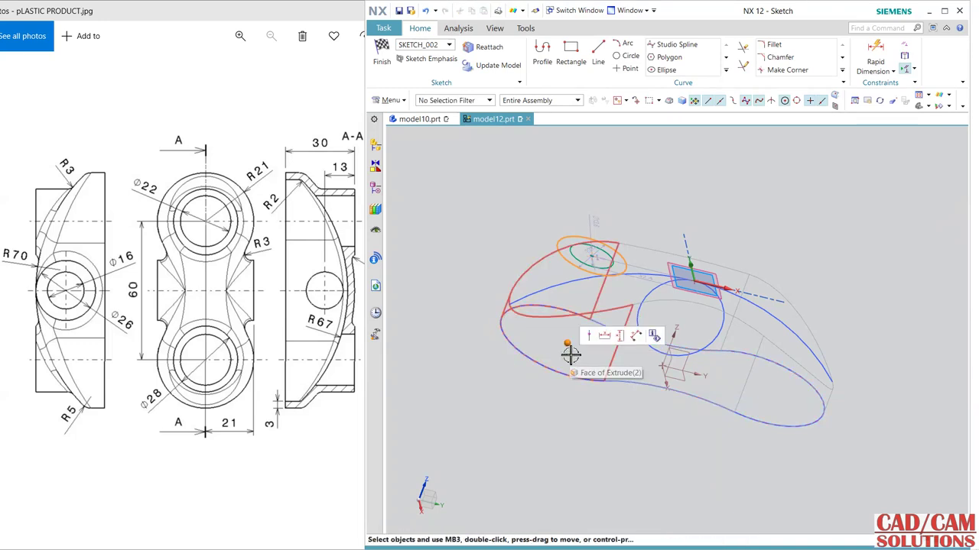
pyautogui.click(589, 335)
pyautogui.moveTo(545, 414)
pyautogui.mouseDown(button='middle')
pyautogui.moveTo(714, 231)
pyautogui.moveTo(693, 217)
pyautogui.mouseUp(button='middle')
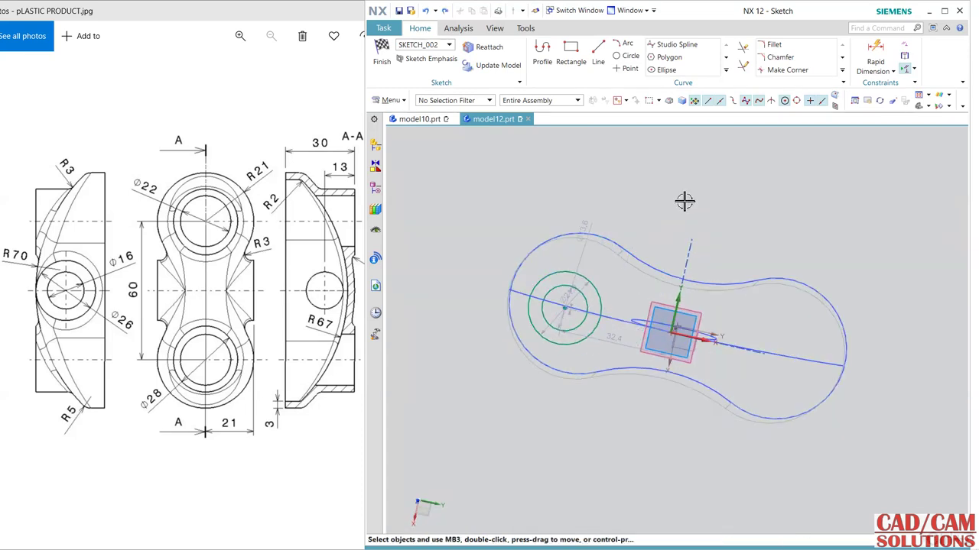
# Constrain the concentric circles' shared centre to the centre of the base sketch's rounded end arc
pyautogui.moveTo(549, 434)
pyautogui.mouseDown(button='middle')
pyautogui.moveTo(568, 413)
pyautogui.moveTo(524, 365)
pyautogui.mouseUp(button='middle')
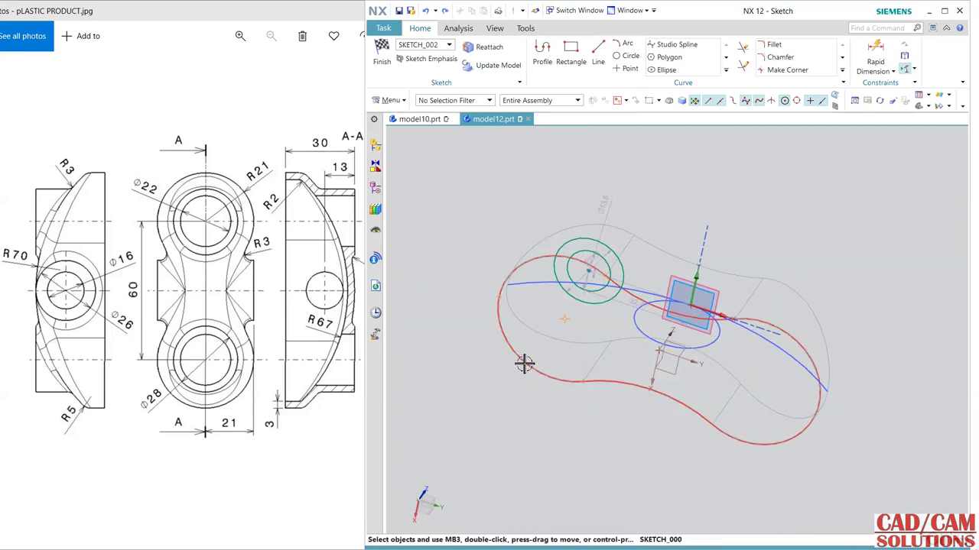
pyautogui.click(525, 365)
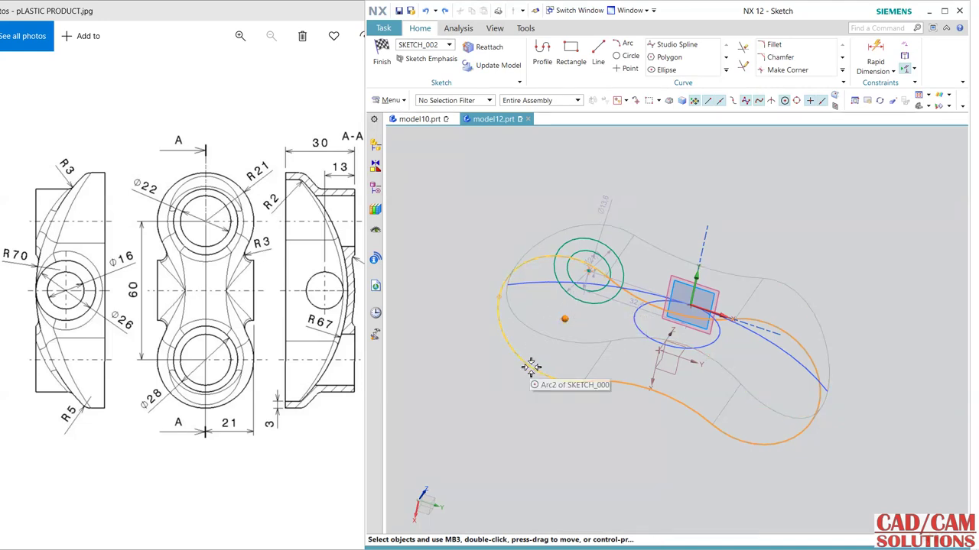
pyautogui.keyDown('shift'); pyautogui.click(527, 365); pyautogui.keyUp('shift')
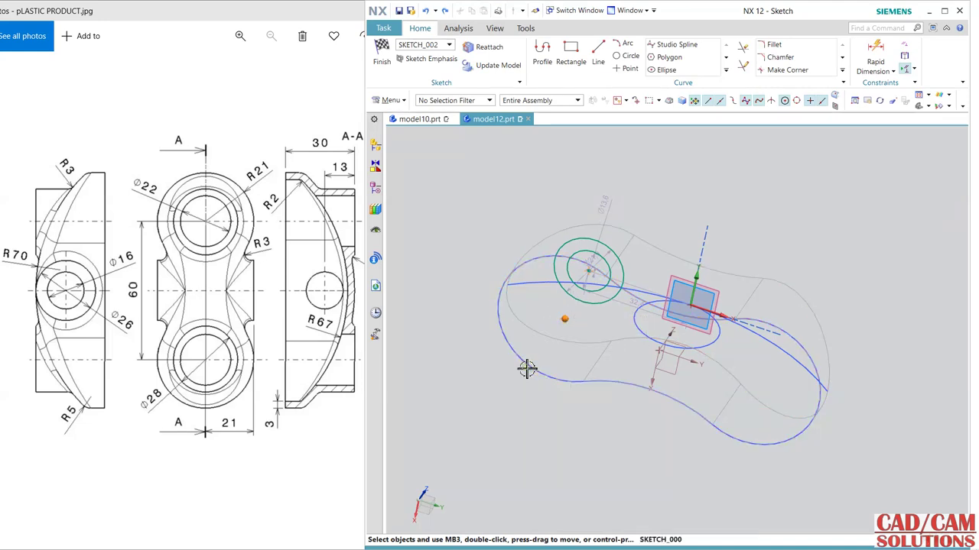
pyautogui.click(586, 271)
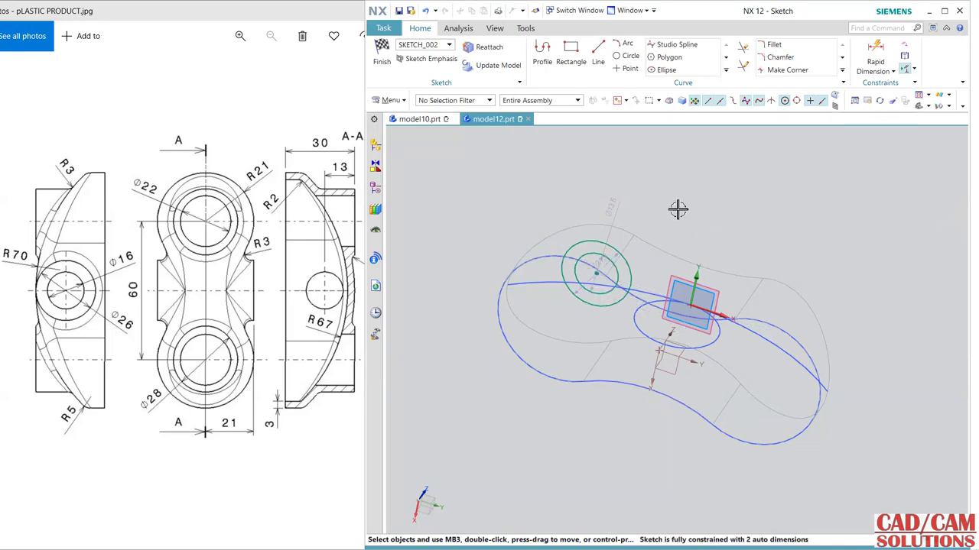
# Set the inner circle's diameter to 22 mm
pyautogui.hotkey('shift', 'F8')
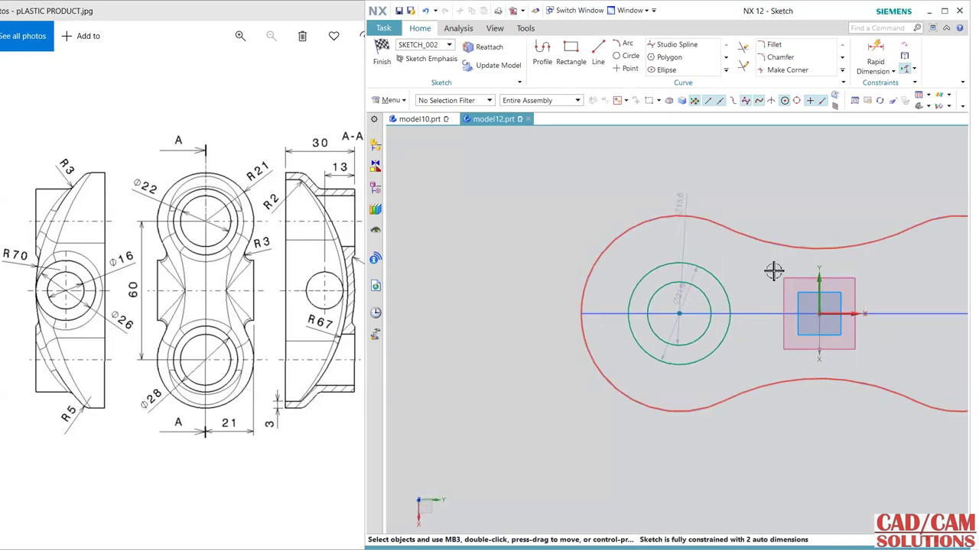
pyautogui.moveTo(770, 271)
pyautogui.keyDown('shift'); pyautogui.mouseDown(button='middle')
pyautogui.moveTo(694, 227)
pyautogui.moveTo(613, 235)
pyautogui.mouseUp(button='middle'); pyautogui.keyUp('shift')
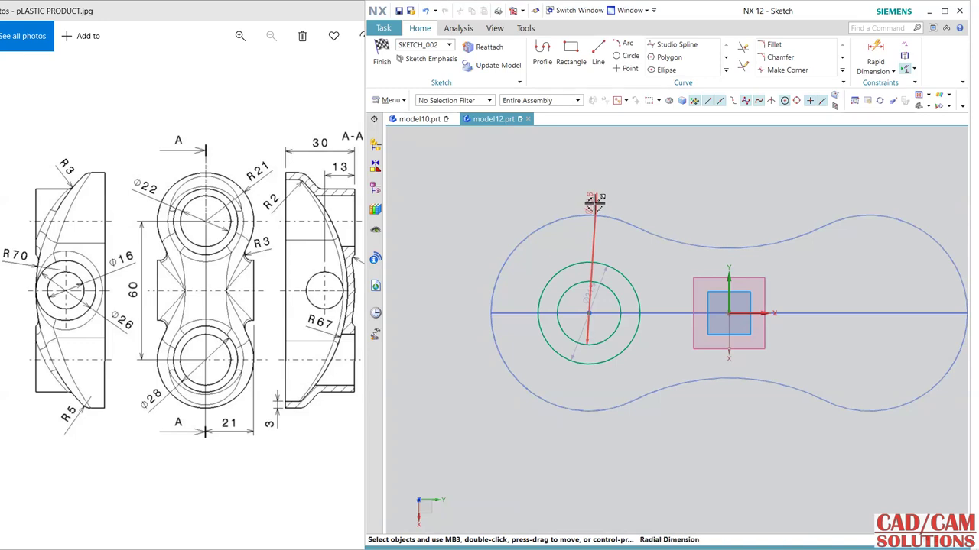
pyautogui.doubleClick(595, 205)
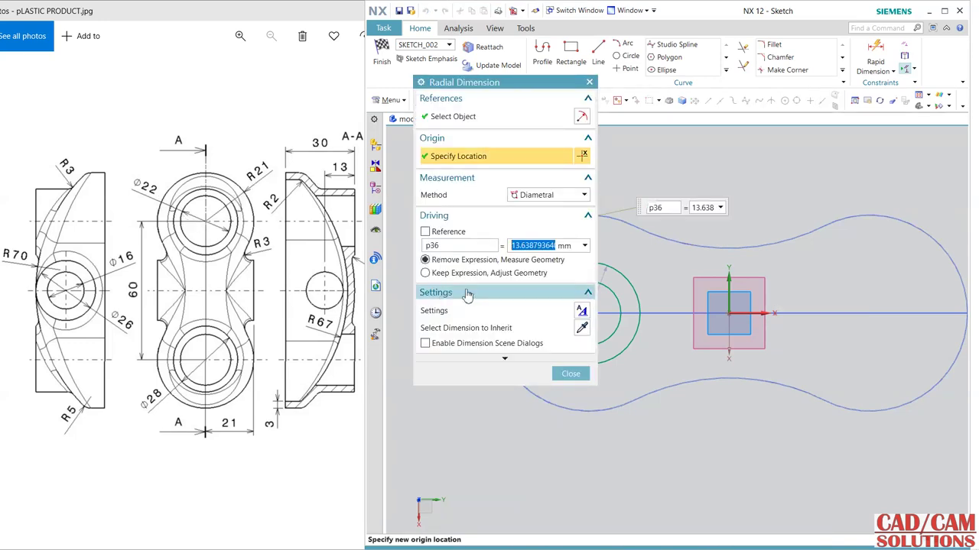
pyautogui.write('22')
pyautogui.click(526, 272)
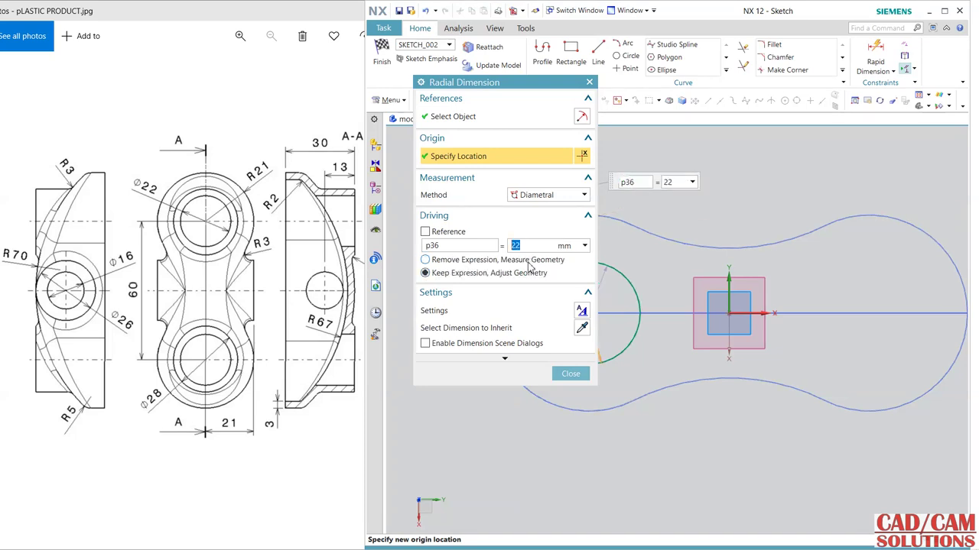
pyautogui.click(570, 373)
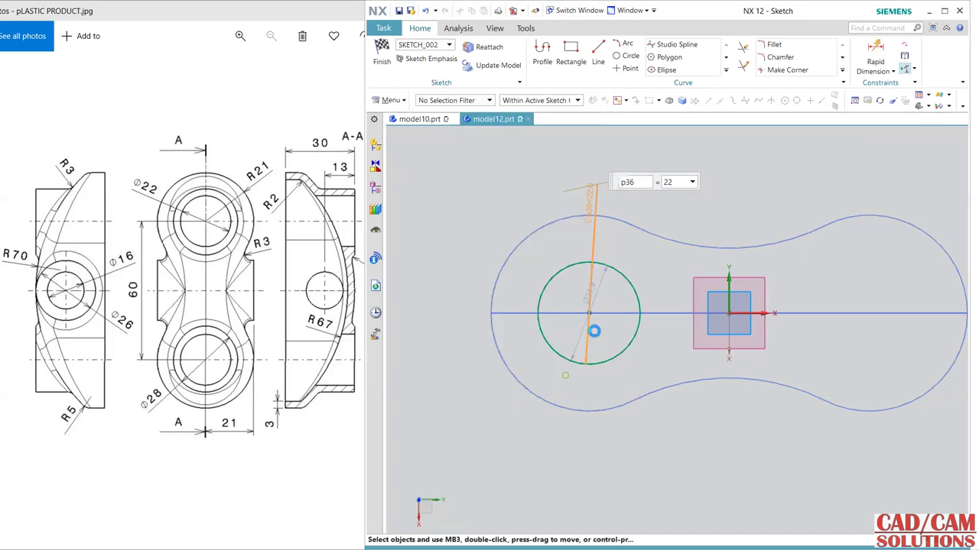
# Set the outer circle's diameter to 28 mm
pyautogui.click(604, 282)
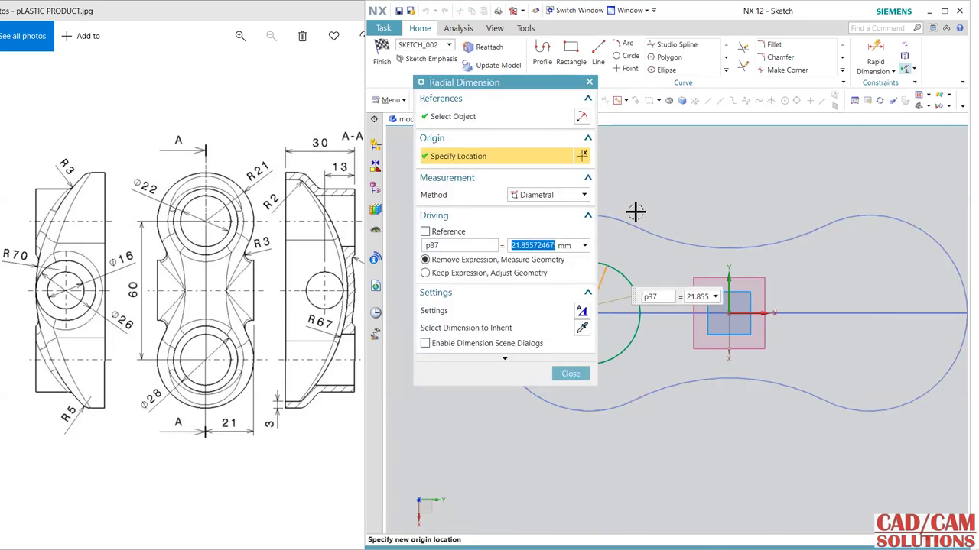
pyautogui.write('28')
pyautogui.press('Return')
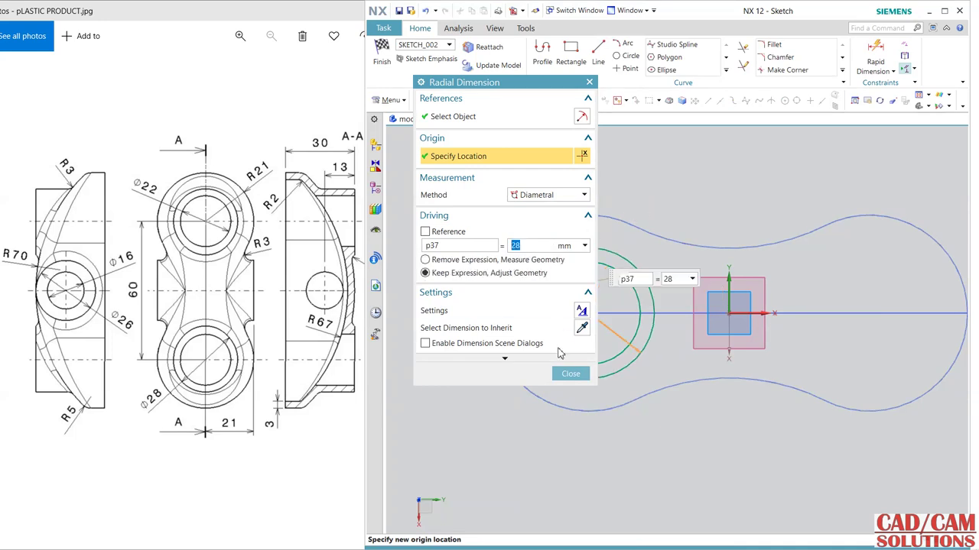
pyautogui.click(570, 373)
# Mirror the concentric 28 mm and 22 mm circles about the sketch's vertical axis to the opposite rounded end
pyautogui.click(726, 70)
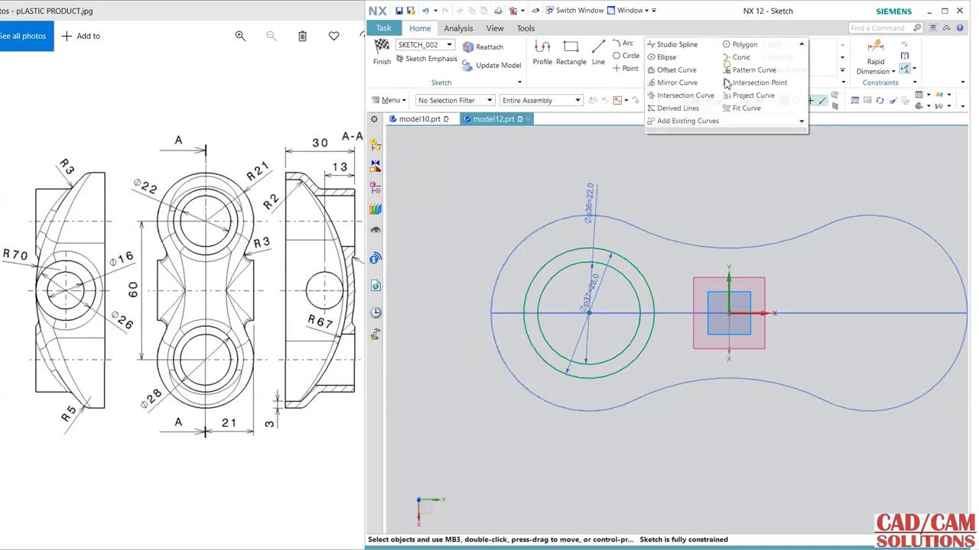
pyautogui.click(676, 81)
pyautogui.click(616, 256)
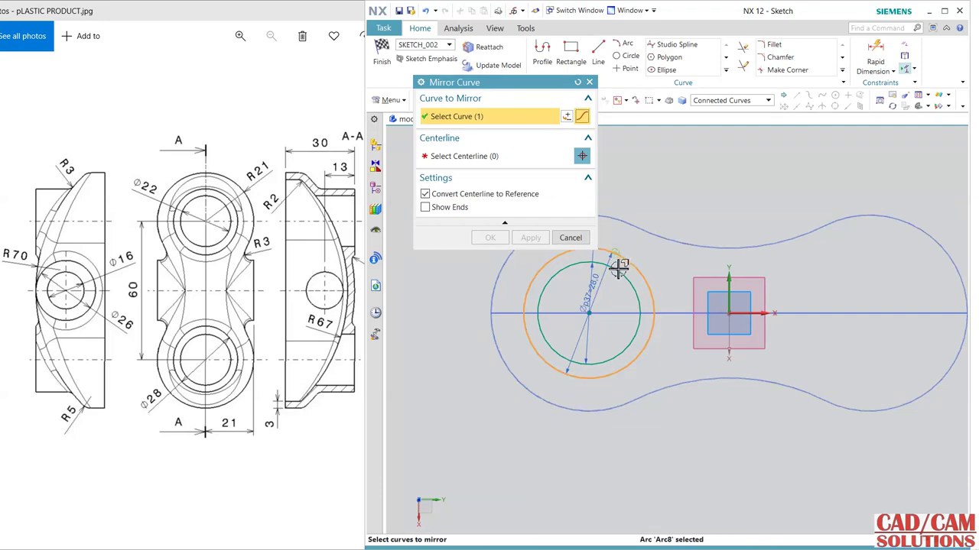
pyautogui.click(616, 269)
pyautogui.middleClick(616, 269)
pyautogui.click(728, 287)
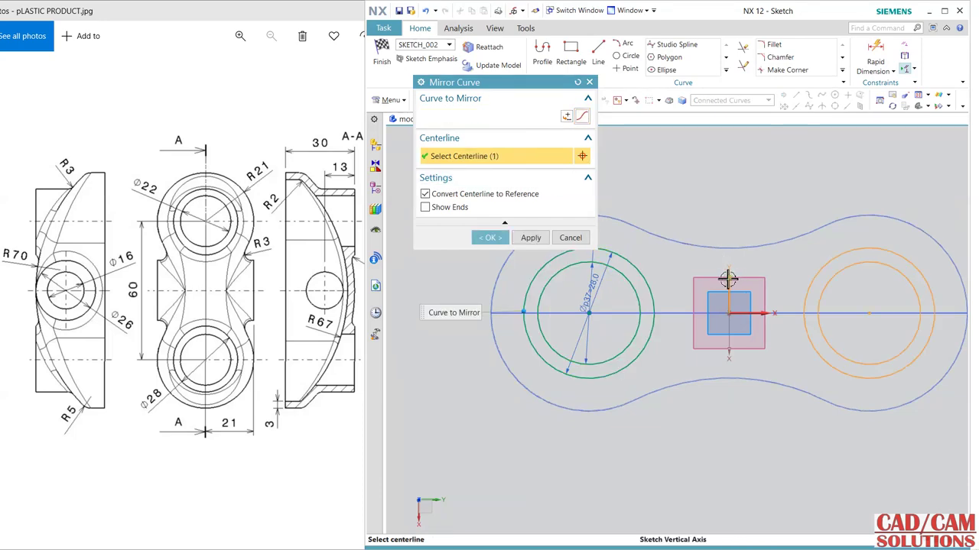
pyautogui.middleClick(706, 175)
# Finish the end-circles sketch and display the model shaded with edges
pyautogui.click(381, 54)
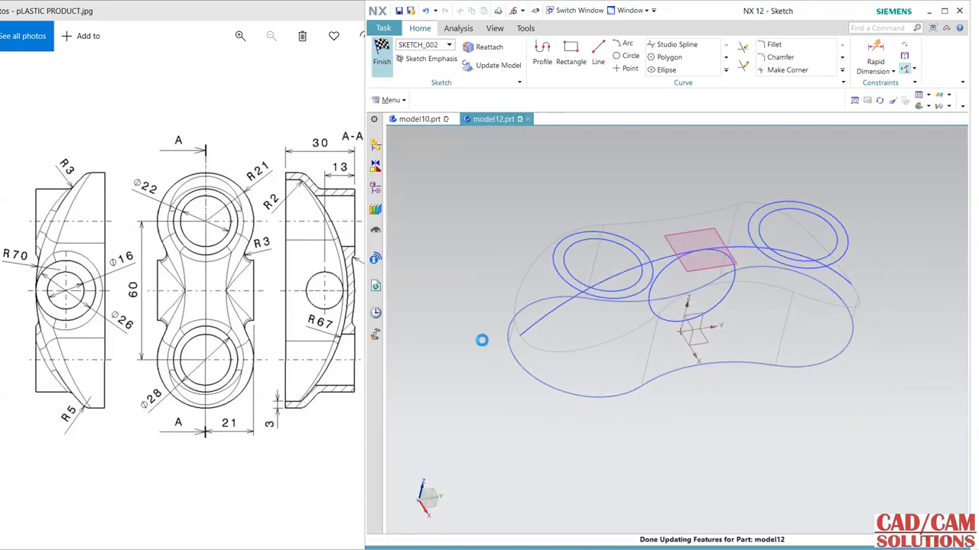
pyautogui.rightClick(461, 265)
pyautogui.click(453, 243)
pyautogui.moveTo(453, 242)
pyautogui.mouseDown()
pyautogui.moveTo(573, 372)
pyautogui.moveTo(609, 395)
pyautogui.mouseUp()
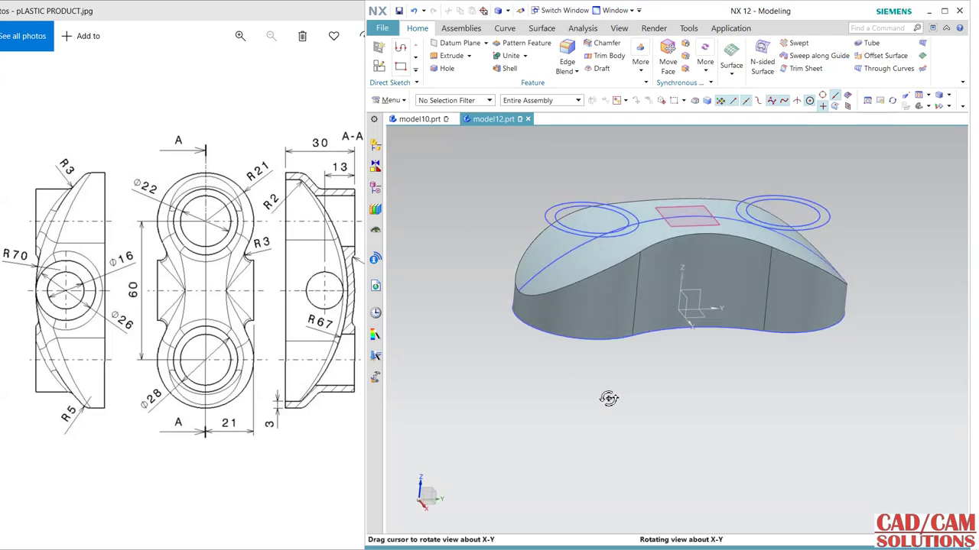
# Extrude the two outer 28 mm circles down until next and unite them with the body
pyautogui.click(450, 55)
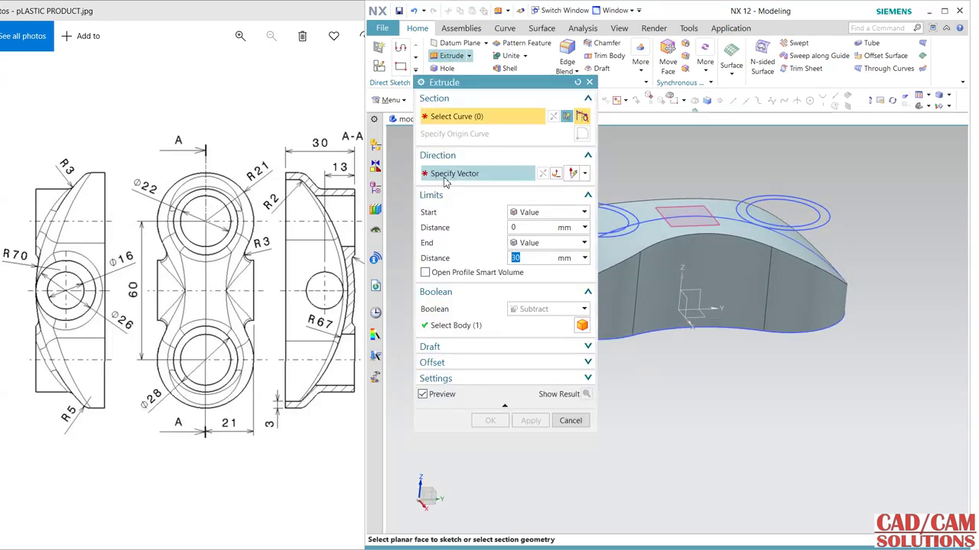
pyautogui.click(631, 241)
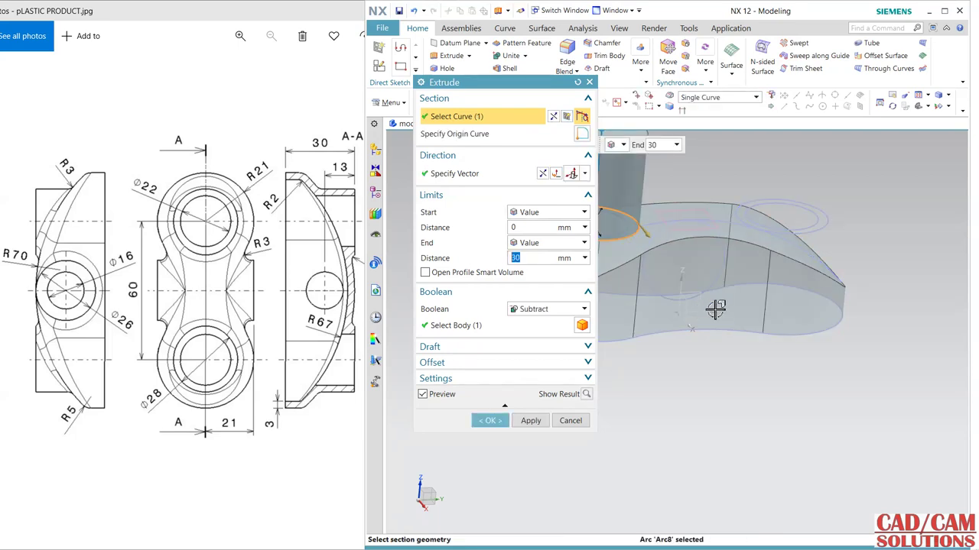
pyautogui.click(826, 236)
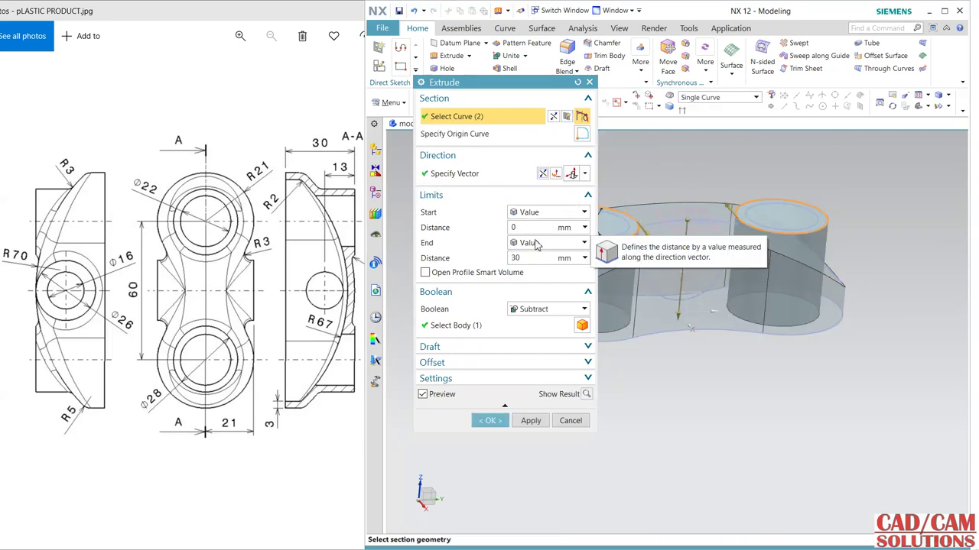
pyautogui.click(544, 308)
pyautogui.click(528, 334)
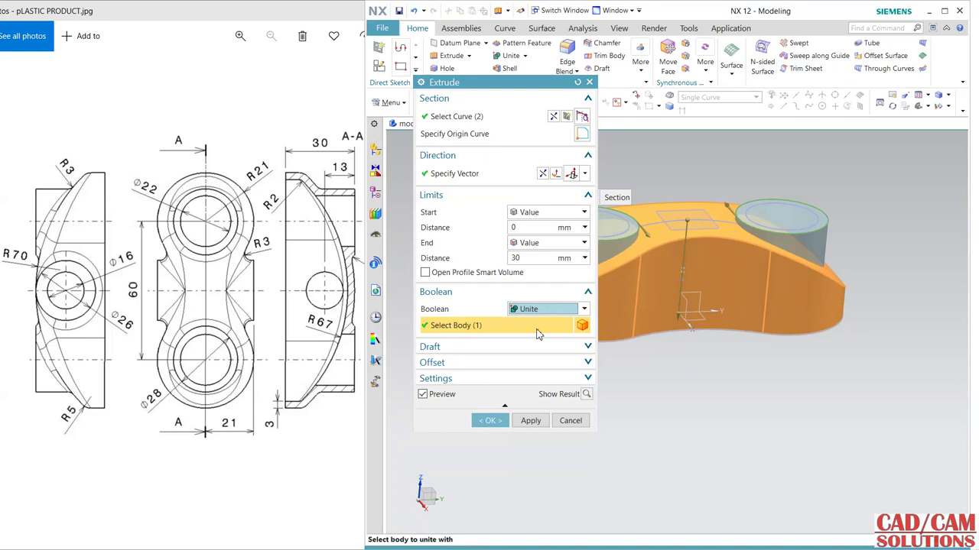
pyautogui.click(520, 245)
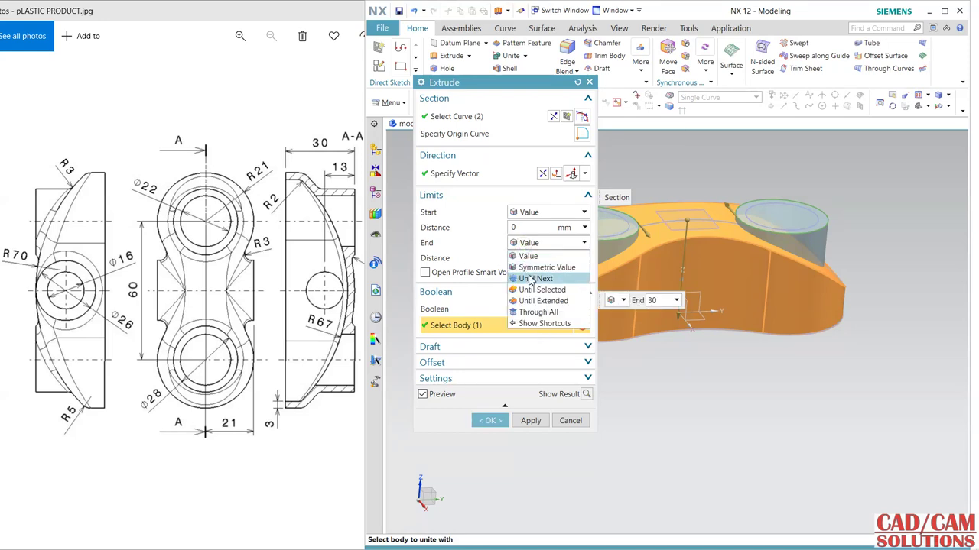
pyautogui.click(539, 278)
pyautogui.click(489, 406)
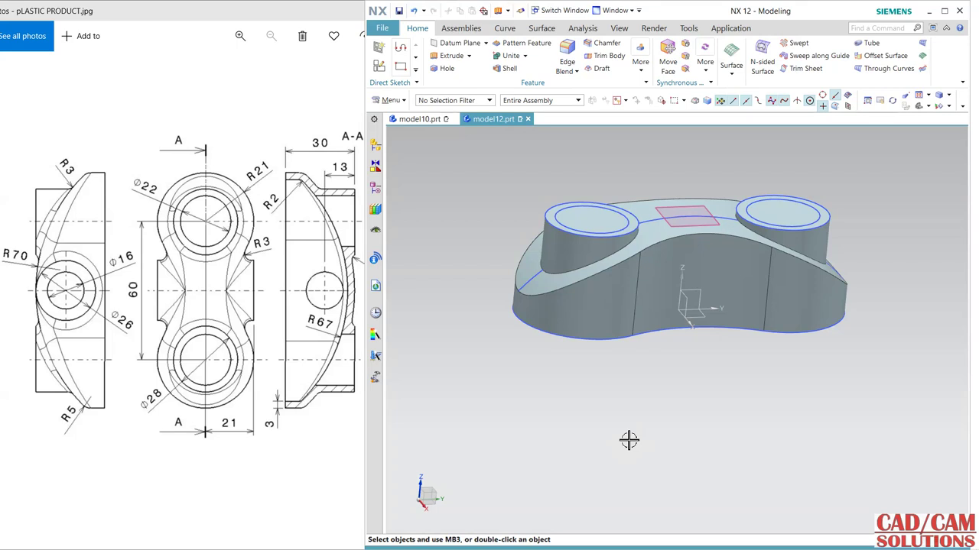
# Create a datum plane offset 21 mm from the YZ plane
pyautogui.moveTo(629, 440); pyautogui.dragTo(597, 356, button='middle')
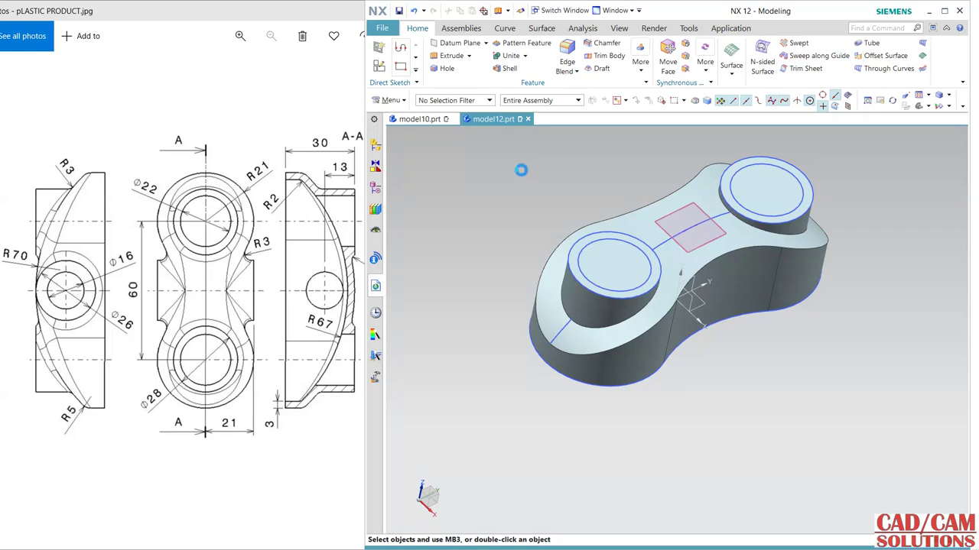
pyautogui.click(443, 46)
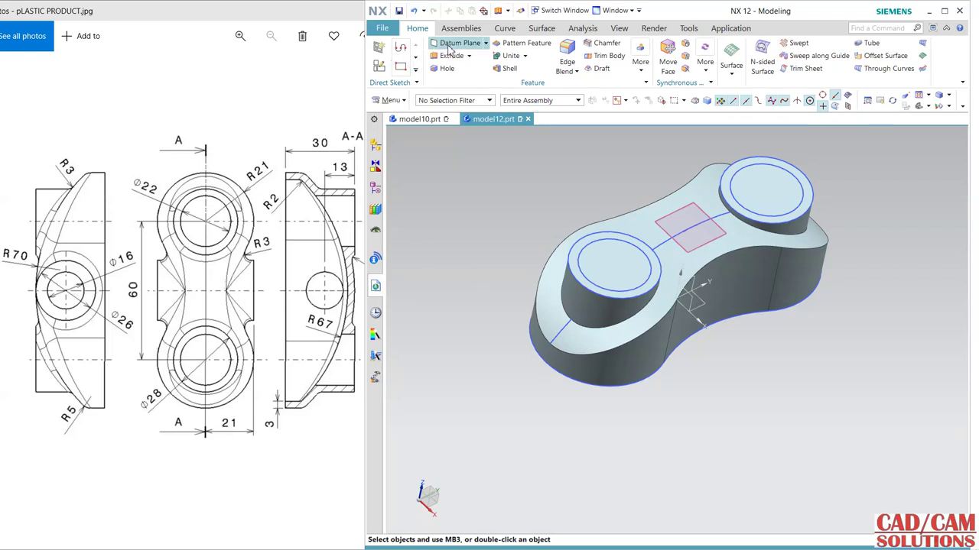
pyautogui.click(691, 278)
pyautogui.write('21')
pyautogui.press('Return')
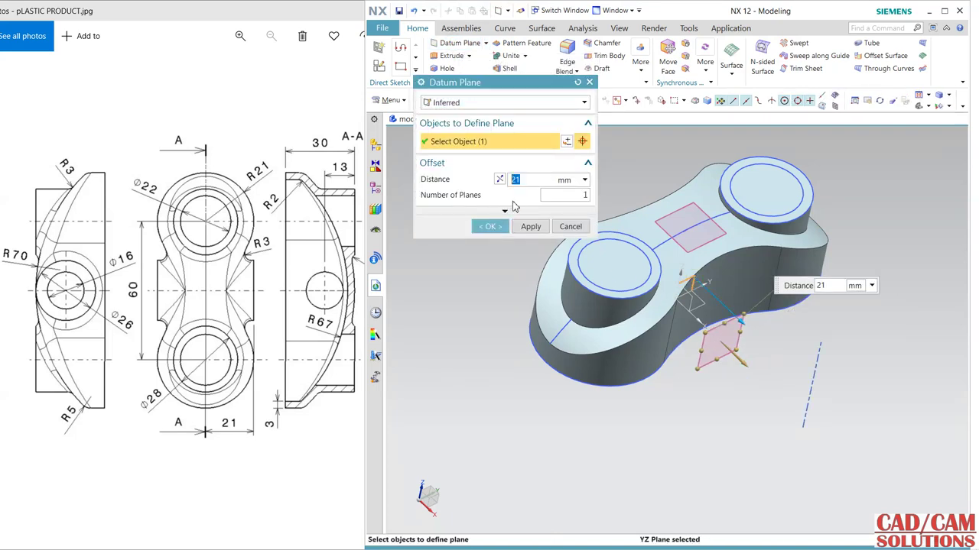
pyautogui.click(489, 226)
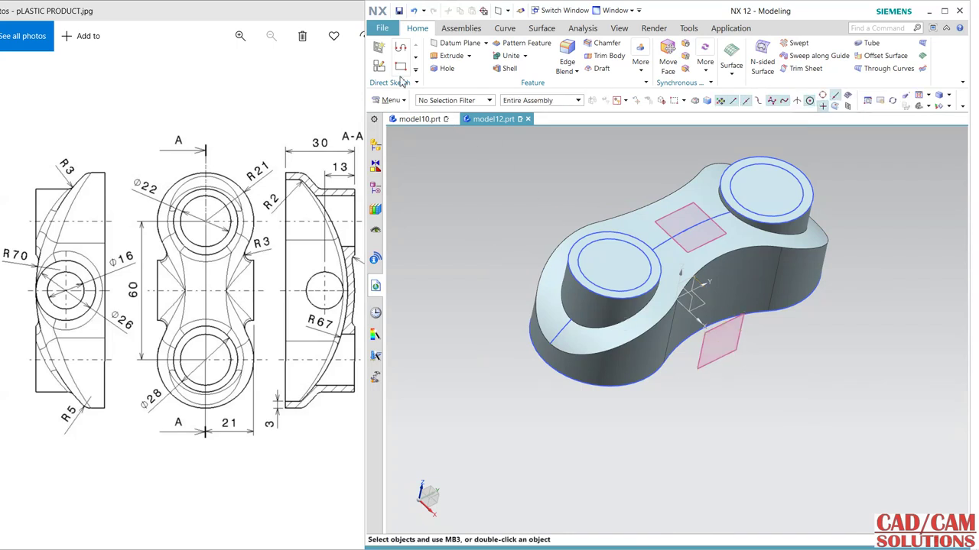
# Start a sketch on the 21 mm offset plane with its horizontal direction along the Y axis
pyautogui.middleClick(519, 179)
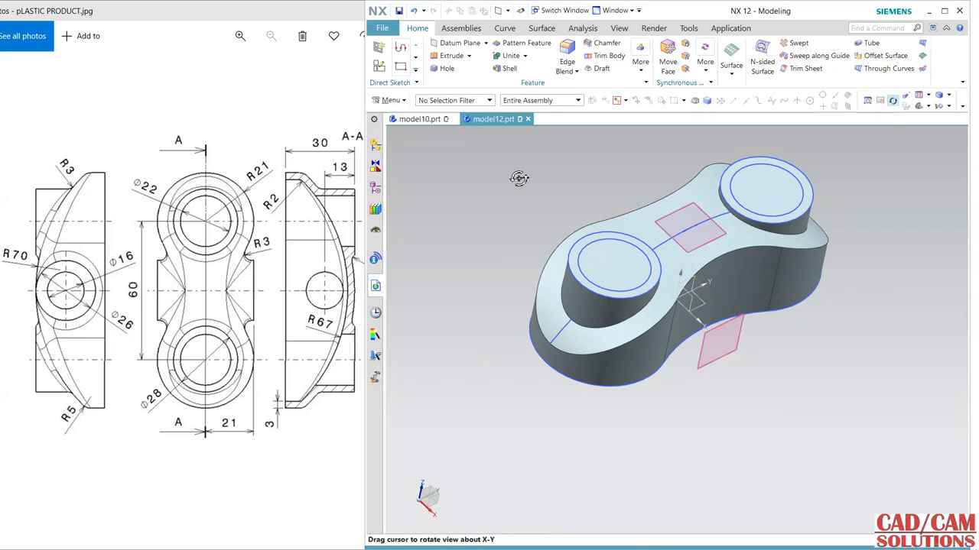
pyautogui.click(379, 66)
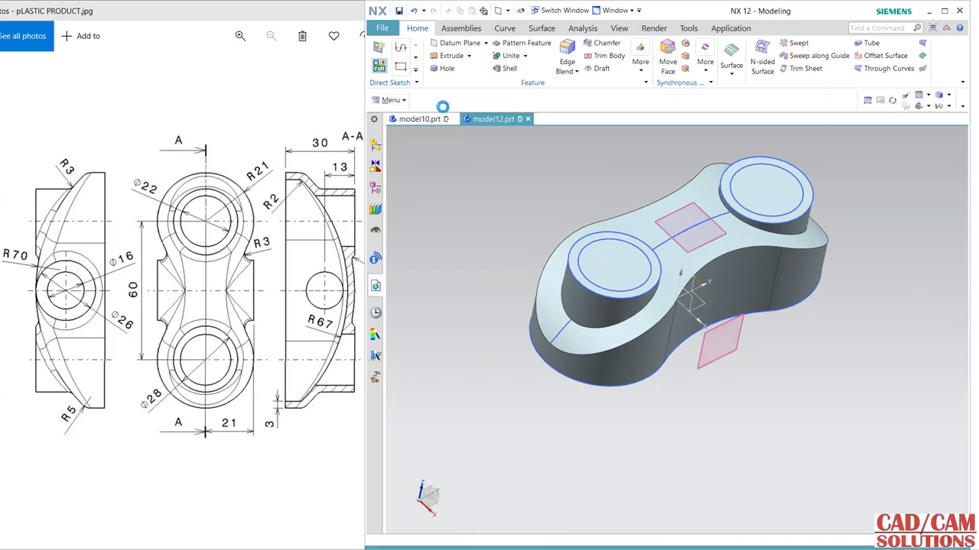
pyautogui.click(745, 338)
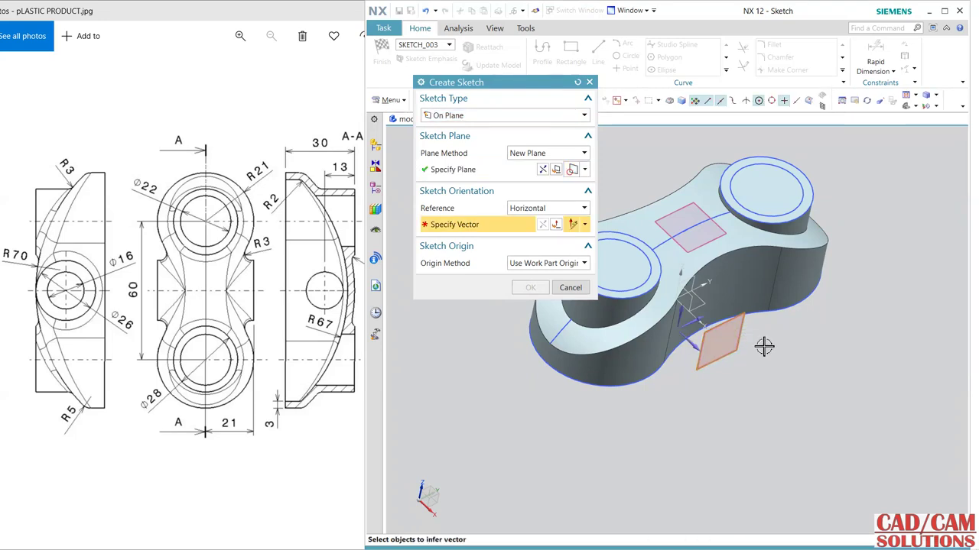
pyautogui.click(797, 334)
pyautogui.middleClick(797, 334)
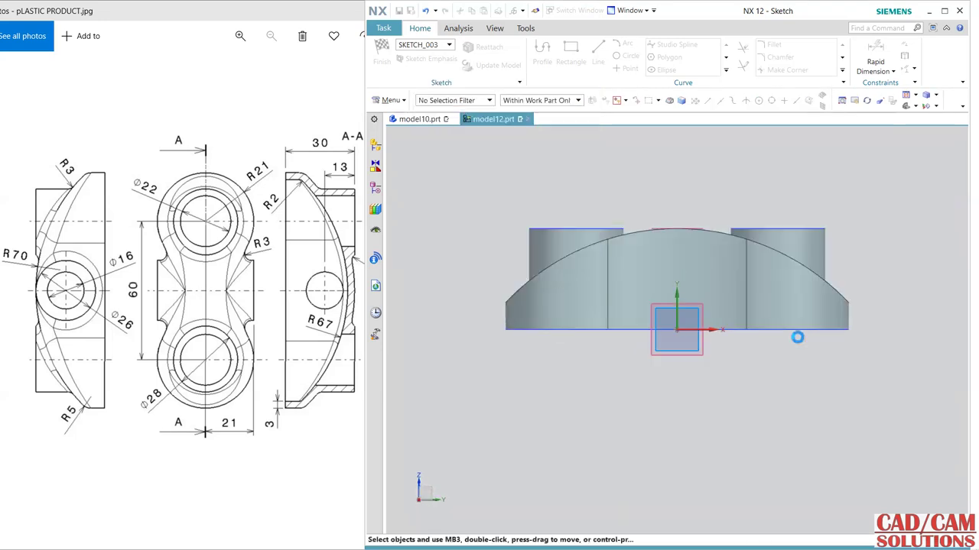
pyautogui.press('o')
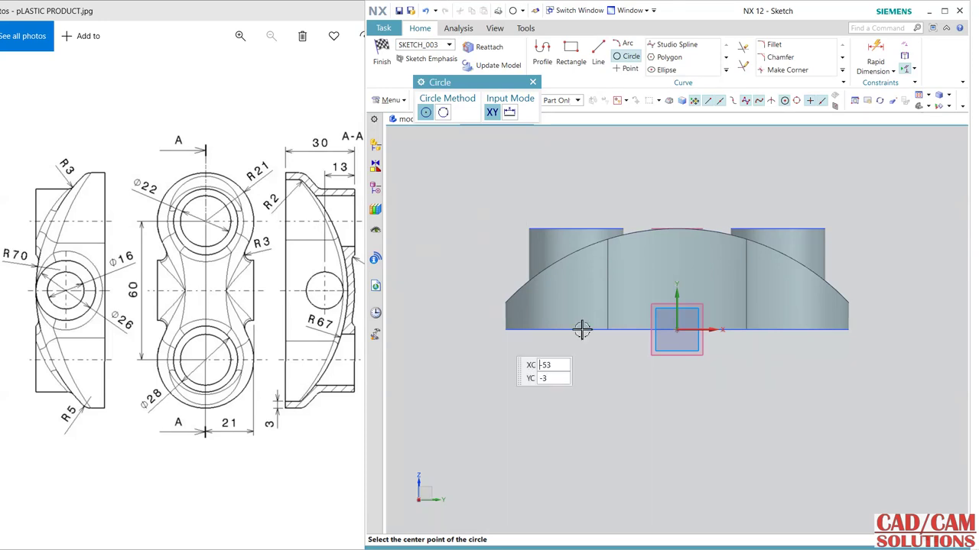
pyautogui.press('Return')
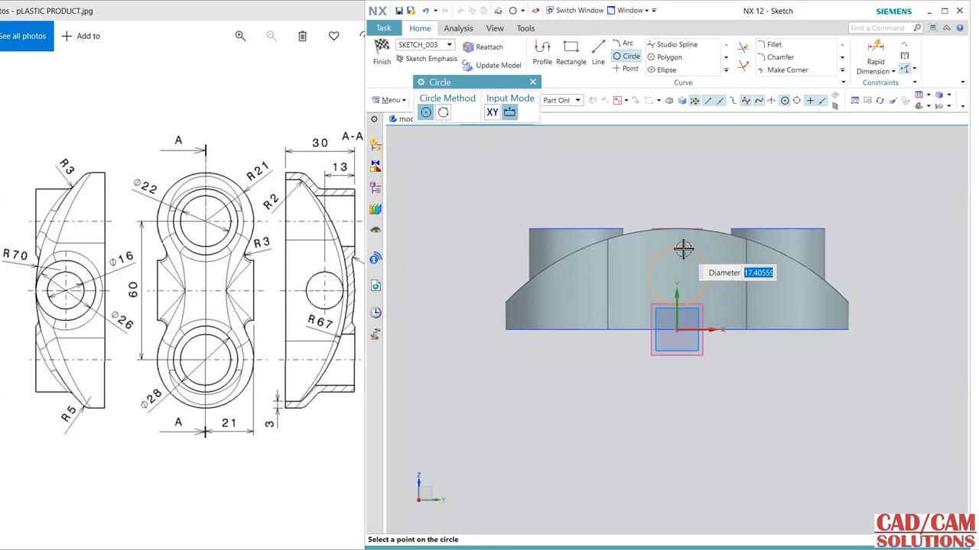
pyautogui.click(683, 249)
pyautogui.press('Escape')
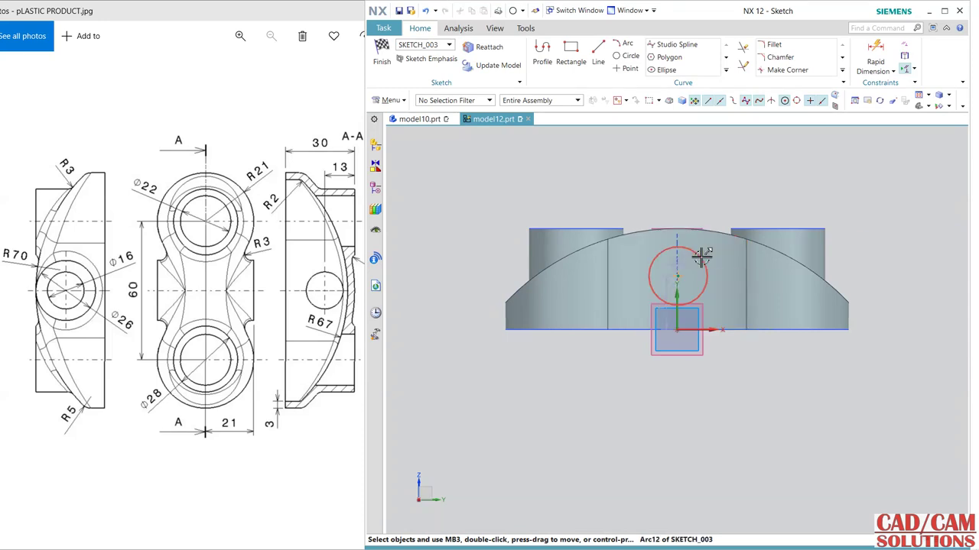
pyautogui.rightClick(703, 264)
pyautogui.click(788, 243)
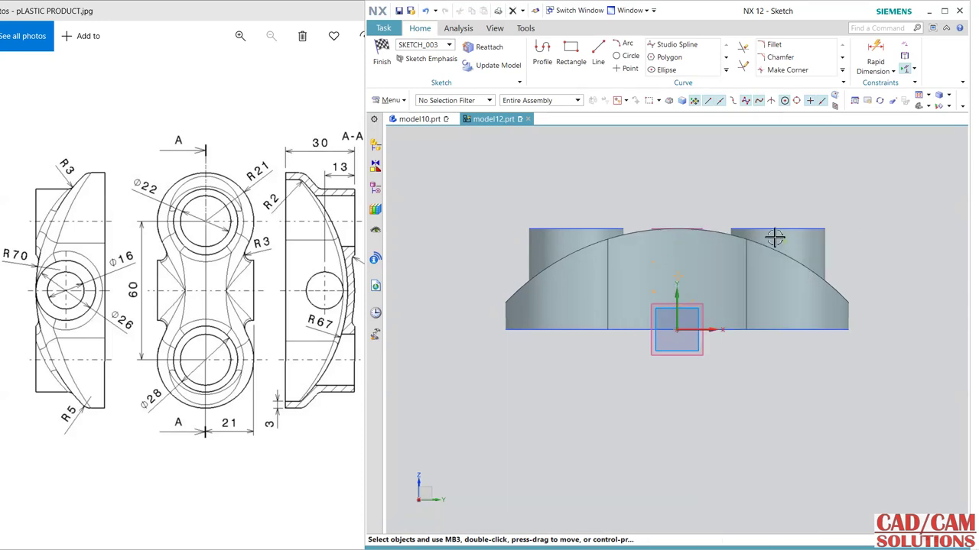
# Show the model in wireframe and project the existing middle circle onto the side sketch as a single curve
pyautogui.rightClick(697, 206)
pyautogui.click(697, 205)
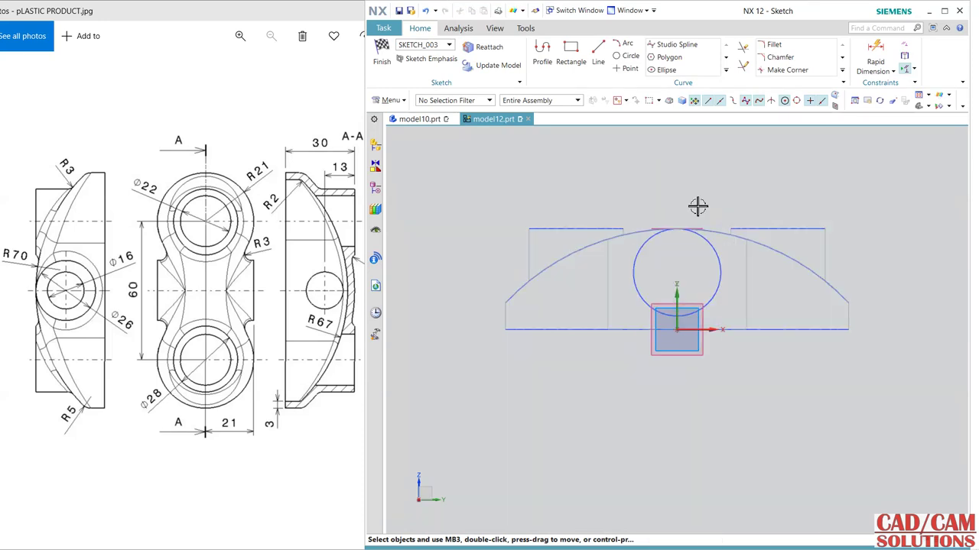
pyautogui.click(726, 70)
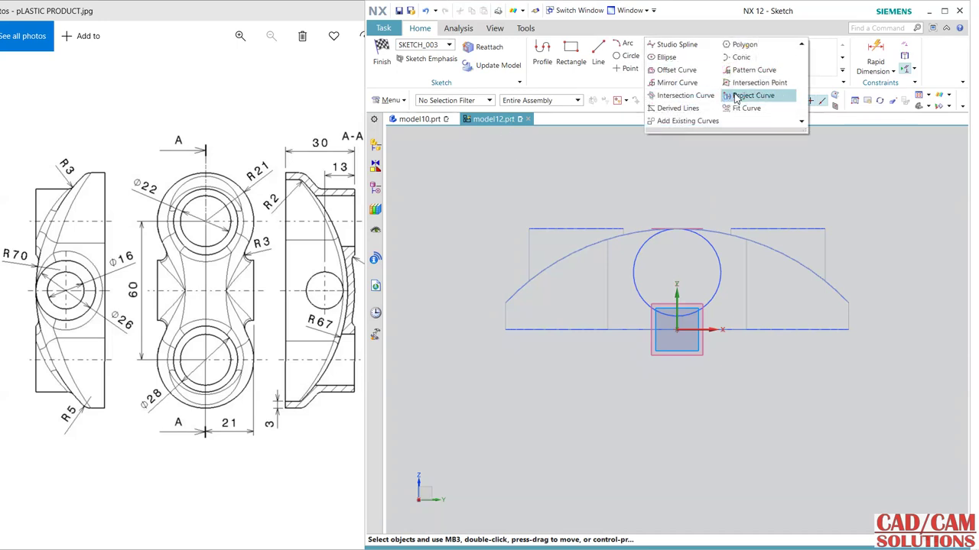
pyautogui.click(757, 97)
pyautogui.click(717, 101)
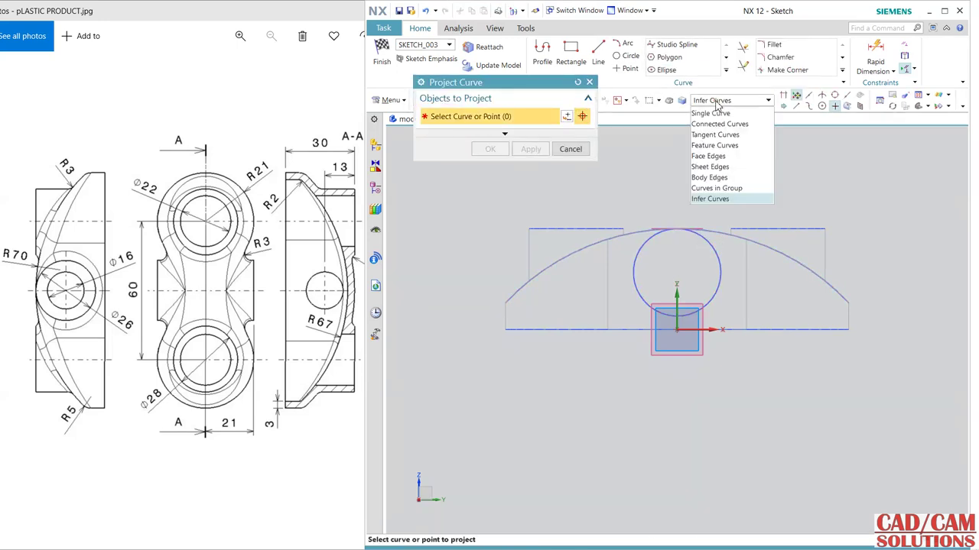
pyautogui.click(710, 113)
pyautogui.click(711, 240)
pyautogui.middleClick(701, 212)
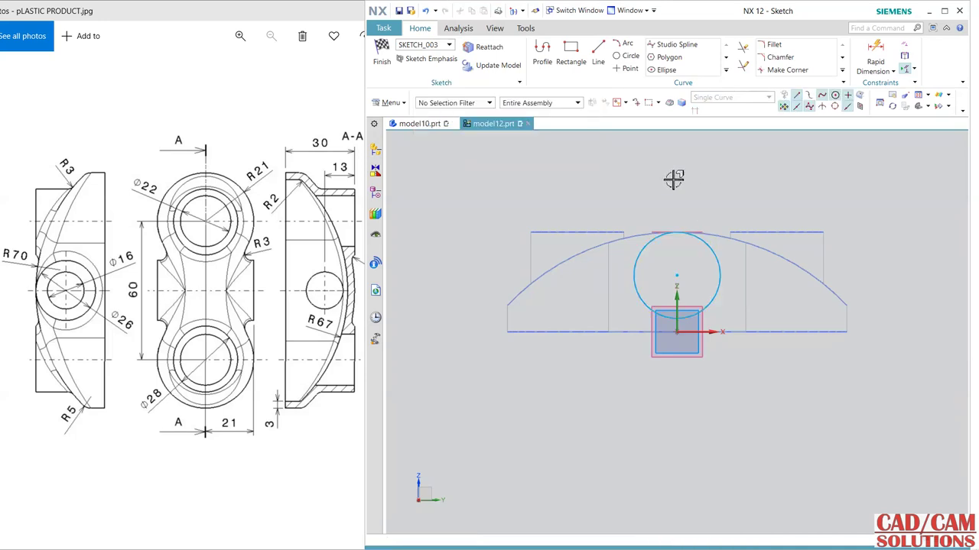
# Draw a circle concentric inside the projected circle and set its diameter to 16 mm
pyautogui.click(624, 57)
pyautogui.click(676, 272)
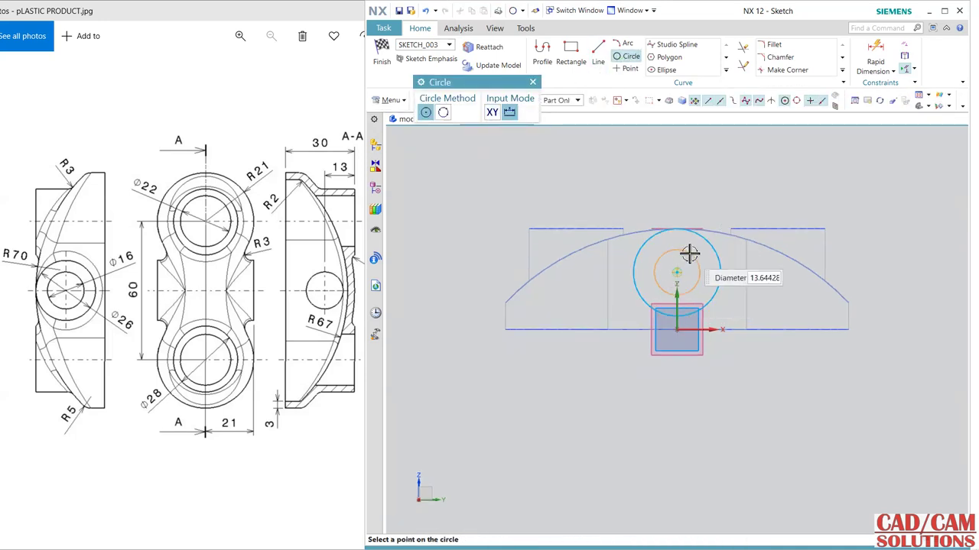
pyautogui.click(691, 248)
pyautogui.middleClick(691, 192)
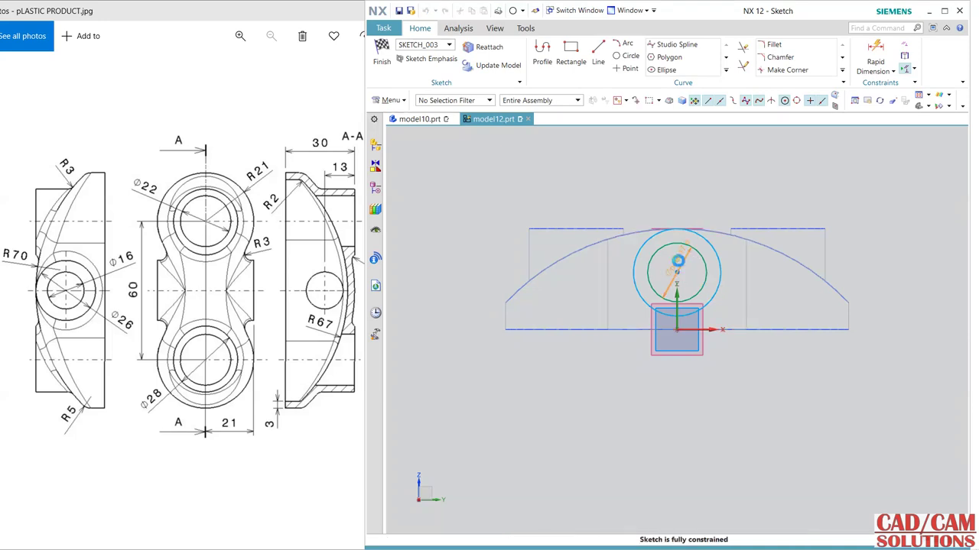
pyautogui.doubleClick(681, 264)
pyautogui.write('16')
pyautogui.press('Return')
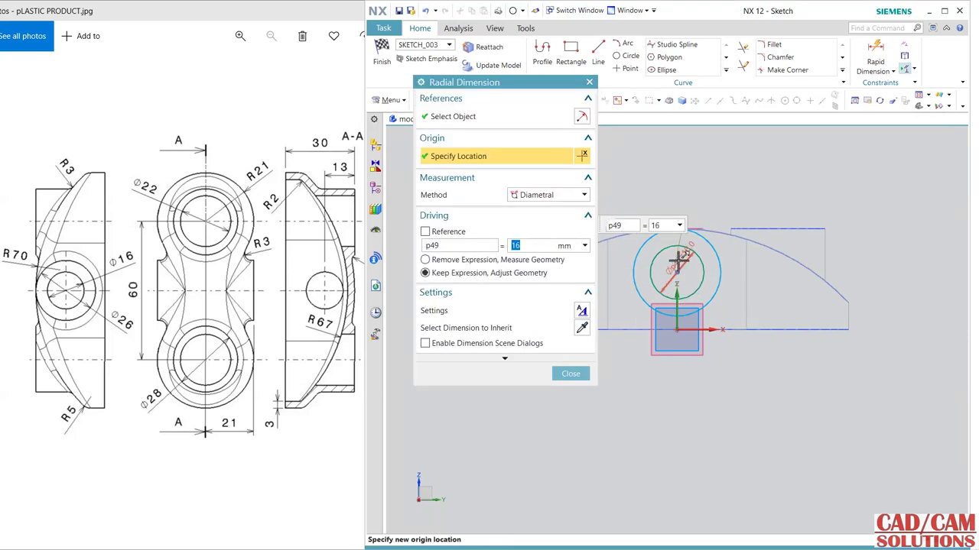
pyautogui.click(575, 375)
# Finish the side sketch and return the model to a shaded display with edges
pyautogui.hotkey('ctrl', 'q')
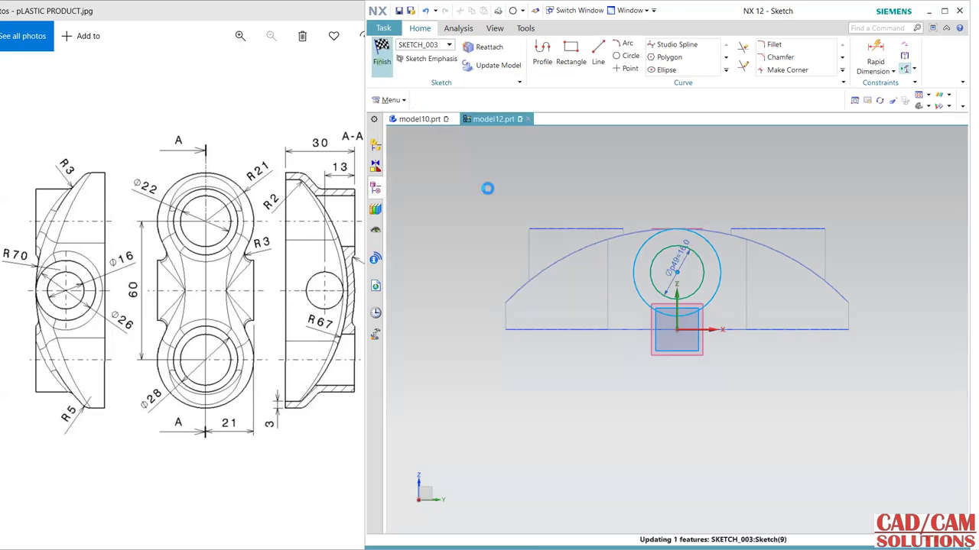
pyautogui.rightClick(777, 441)
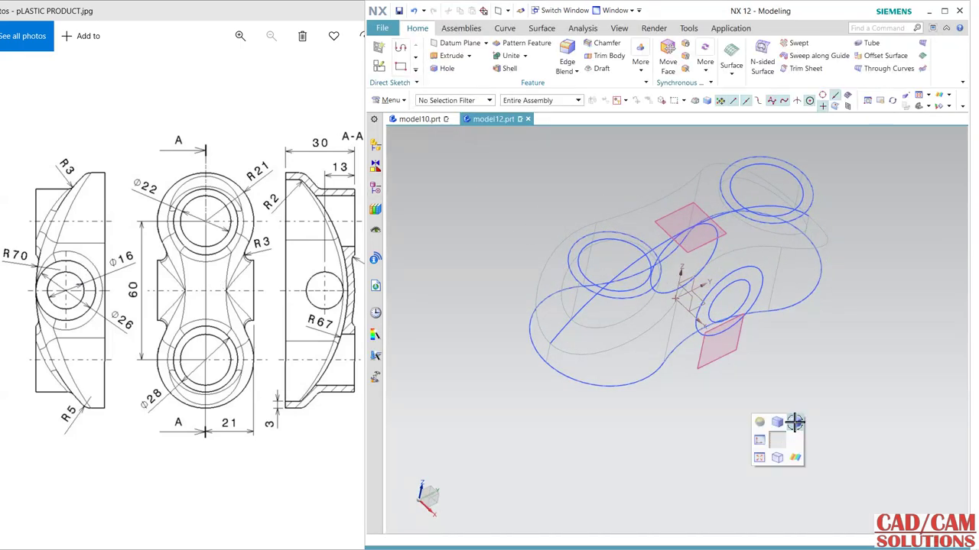
pyautogui.click(784, 421)
# Shell the body with a 3 mm thickness, removing the top faces of both end bosses and the flat bottom face
pyautogui.moveTo(775, 410); pyautogui.dragTo(762, 370, button='middle')
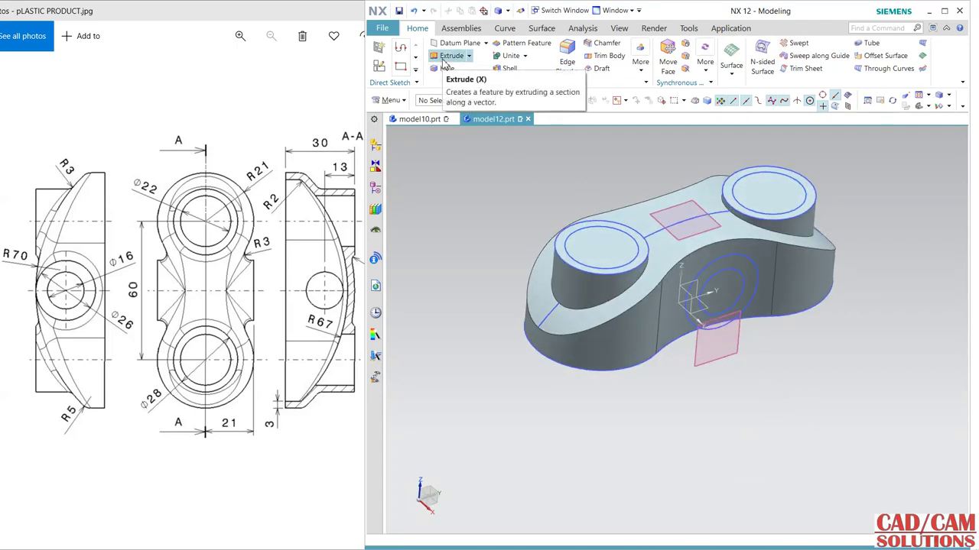
pyautogui.moveTo(674, 404); pyautogui.dragTo(667, 353, button='middle')
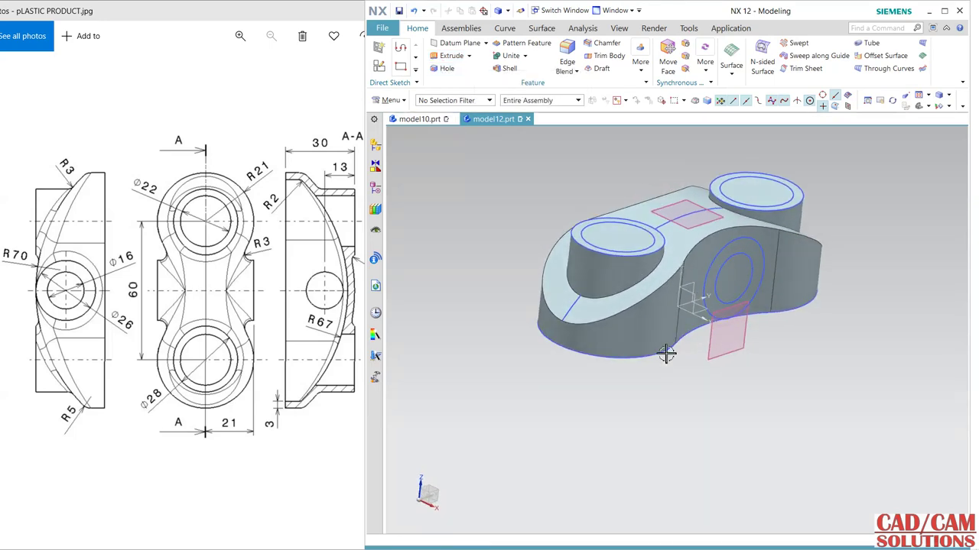
pyautogui.click(504, 68)
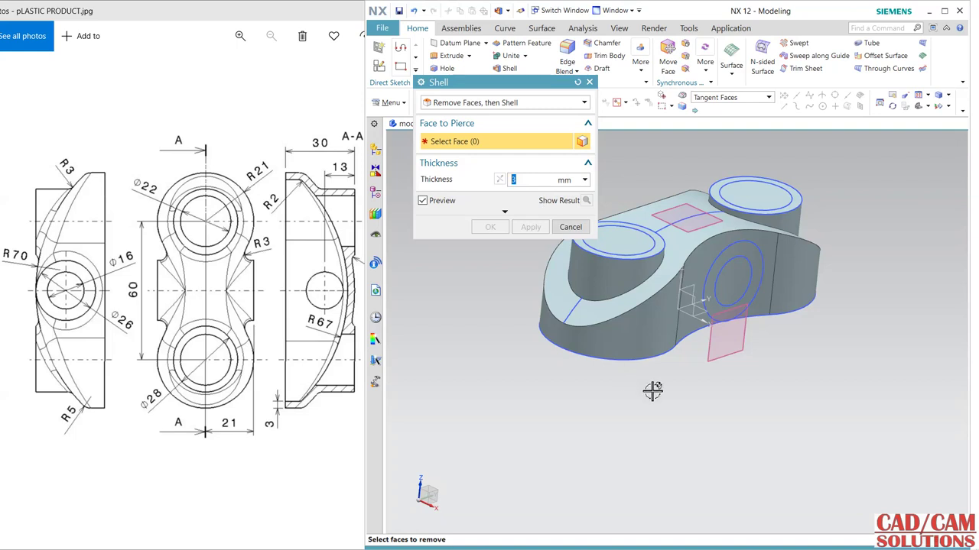
pyautogui.click(634, 237)
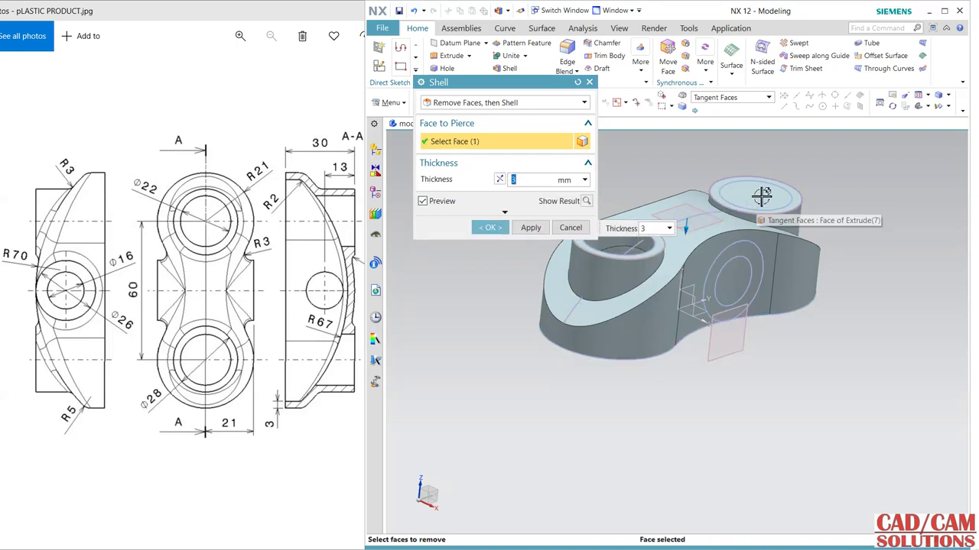
pyautogui.click(761, 196)
pyautogui.moveTo(802, 367); pyautogui.dragTo(753, 343, button='middle')
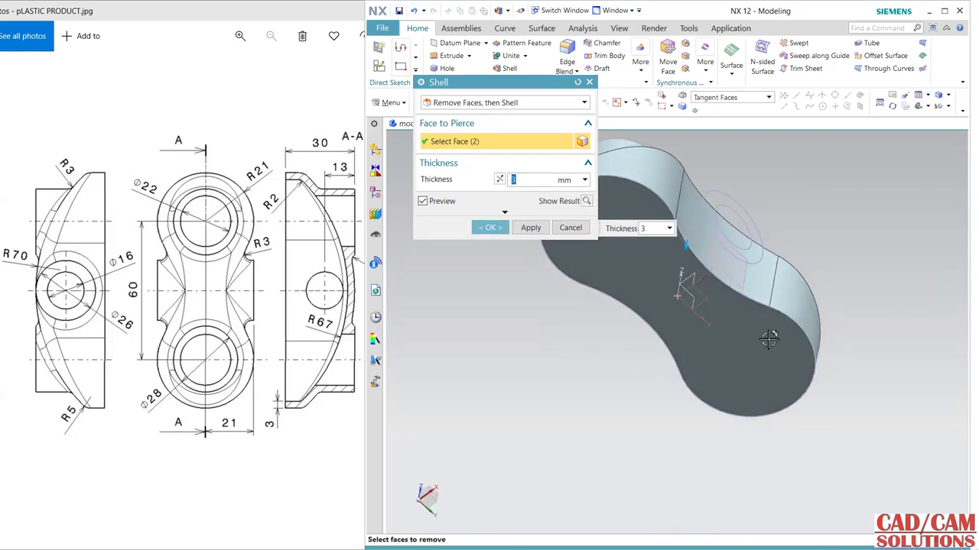
pyautogui.click(754, 348)
pyautogui.moveTo(819, 210); pyautogui.dragTo(787, 291, button='middle')
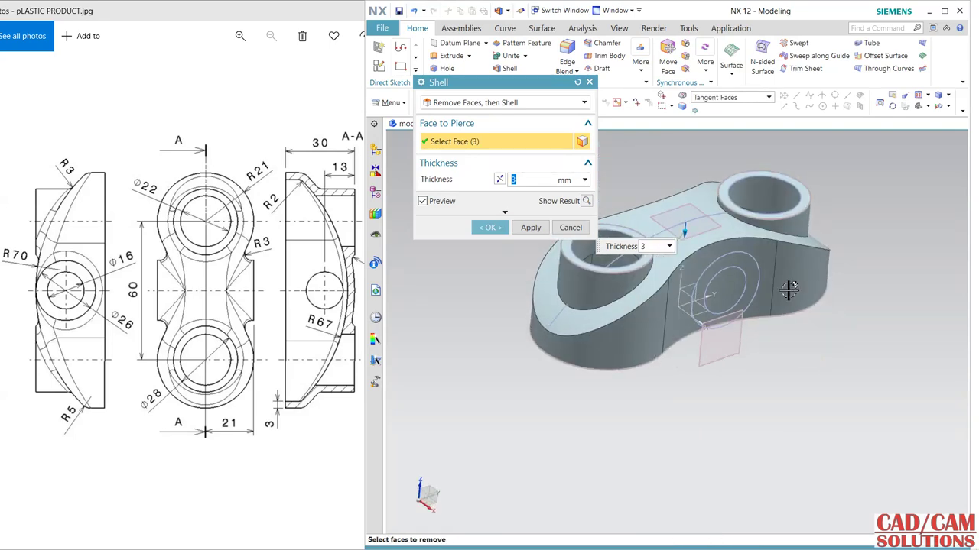
pyautogui.click(489, 227)
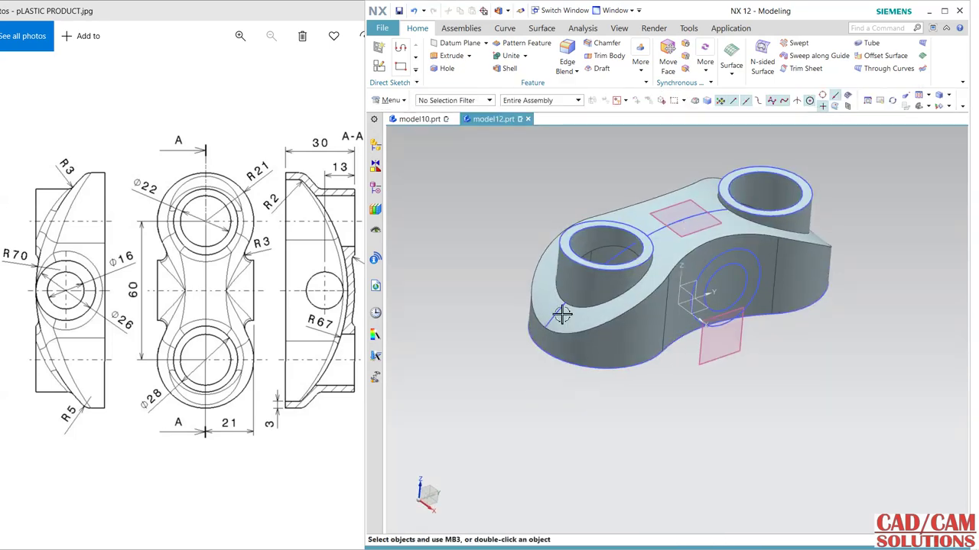
# Extrude the 26 mm side sketch circle inward in the reversed direction until next and unite it with the body
pyautogui.click(449, 56)
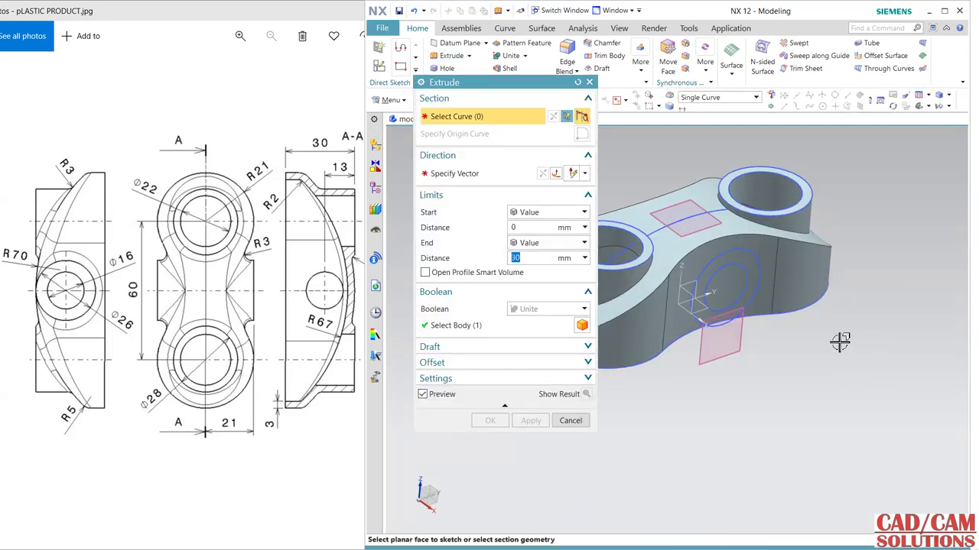
pyautogui.click(753, 259)
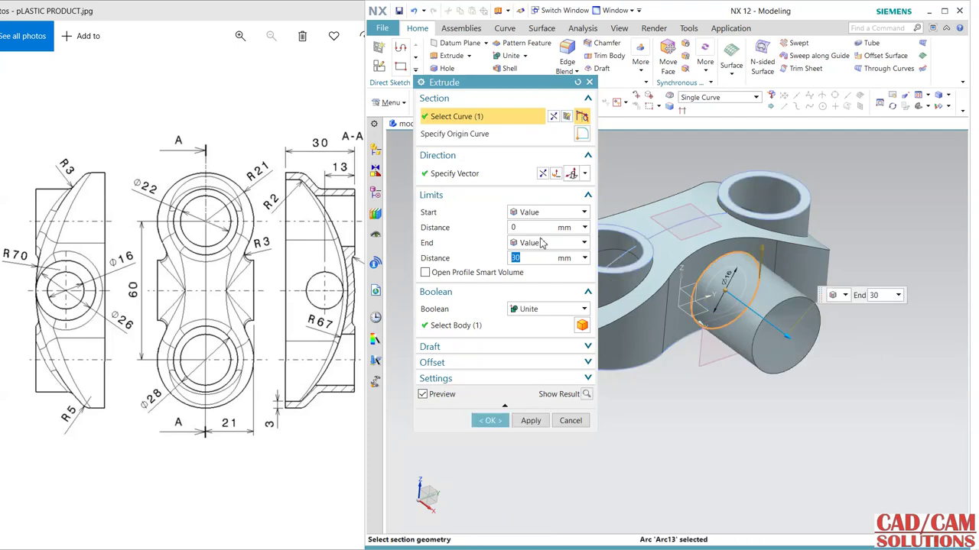
pyautogui.click(545, 173)
pyautogui.click(549, 243)
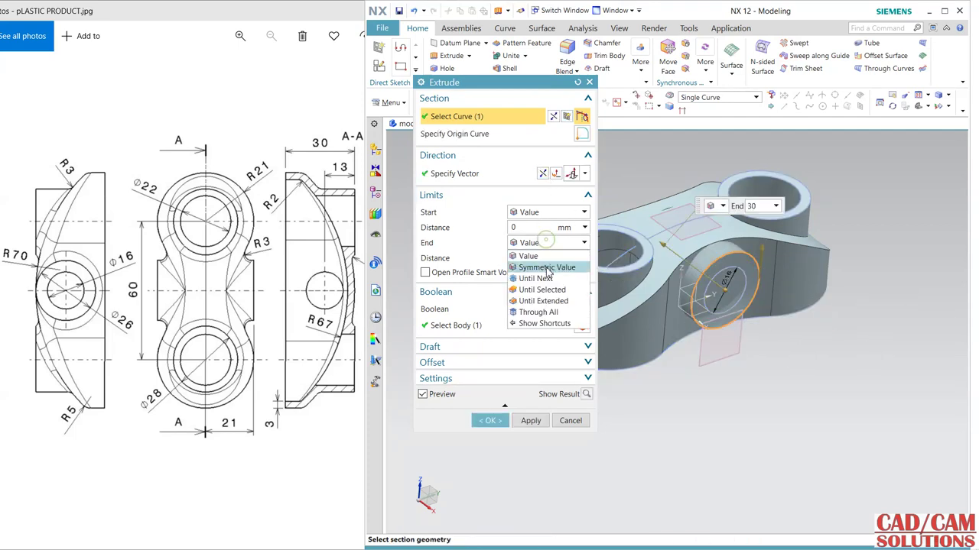
pyautogui.click(535, 278)
pyautogui.click(531, 406)
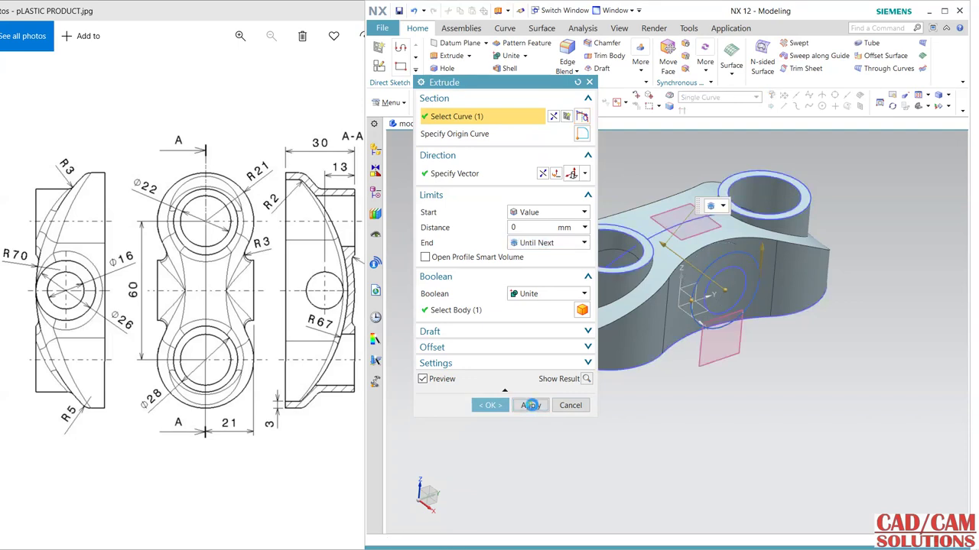
# Extrude the 16 mm side sketch circle 21 mm inward and subtract it from the body
pyautogui.click(742, 272)
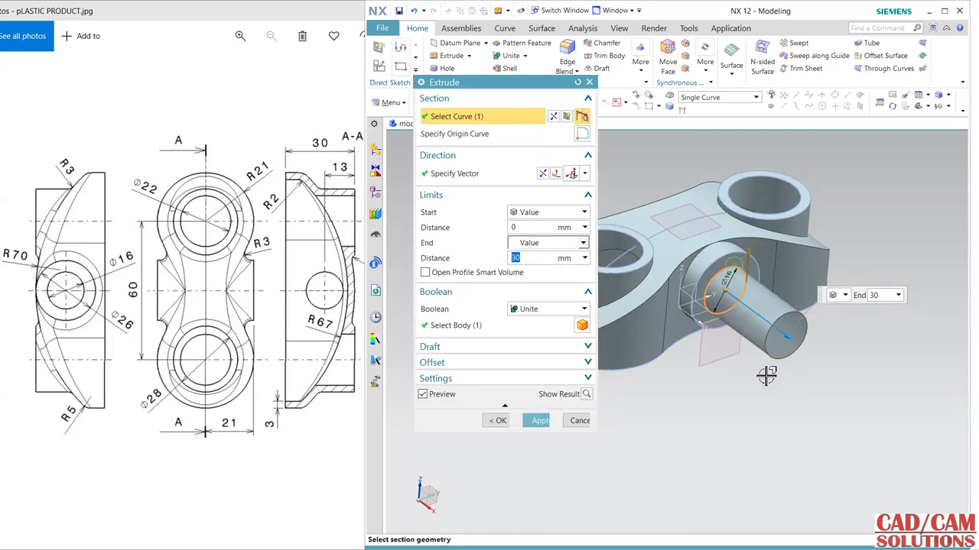
pyautogui.click(541, 309)
pyautogui.click(533, 344)
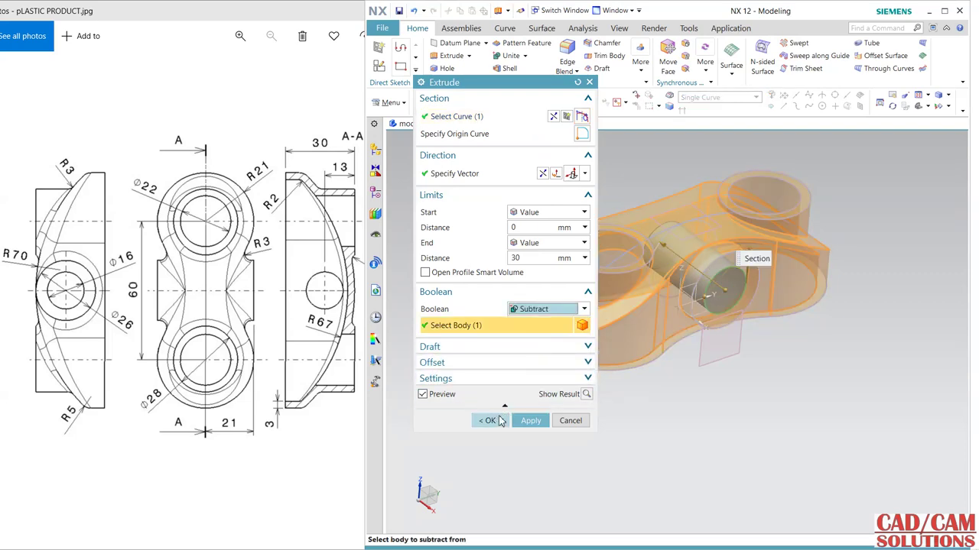
pyautogui.moveTo(667, 245)
pyautogui.mouseDown()
pyautogui.moveTo(684, 247)
pyautogui.moveTo(681, 255)
pyautogui.mouseUp()
pyautogui.click(529, 421)
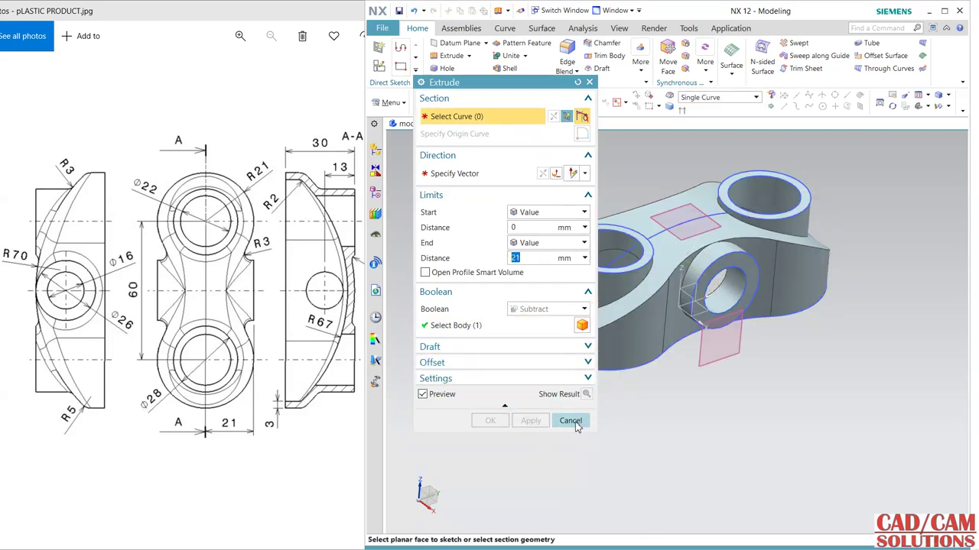
pyautogui.click(570, 420)
# Mirror the side boss and its hole, the last two extrudes, about the YZ plane of the datum coordinate system
pyautogui.moveTo(782, 413); pyautogui.dragTo(490, 330, button='middle')
pyautogui.click(377, 191)
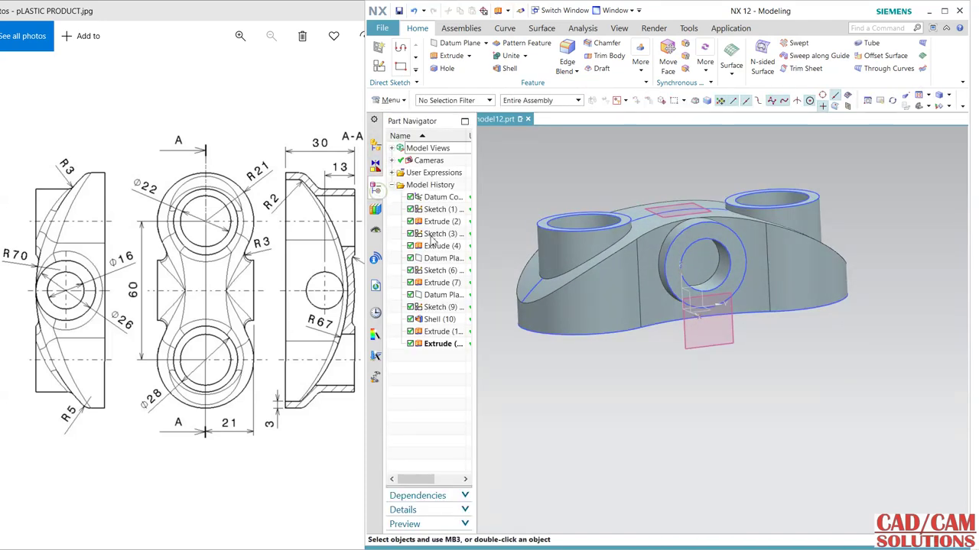
pyautogui.click(449, 344)
pyautogui.keyDown('ctrl'); pyautogui.click(444, 332); pyautogui.keyUp('ctrl')
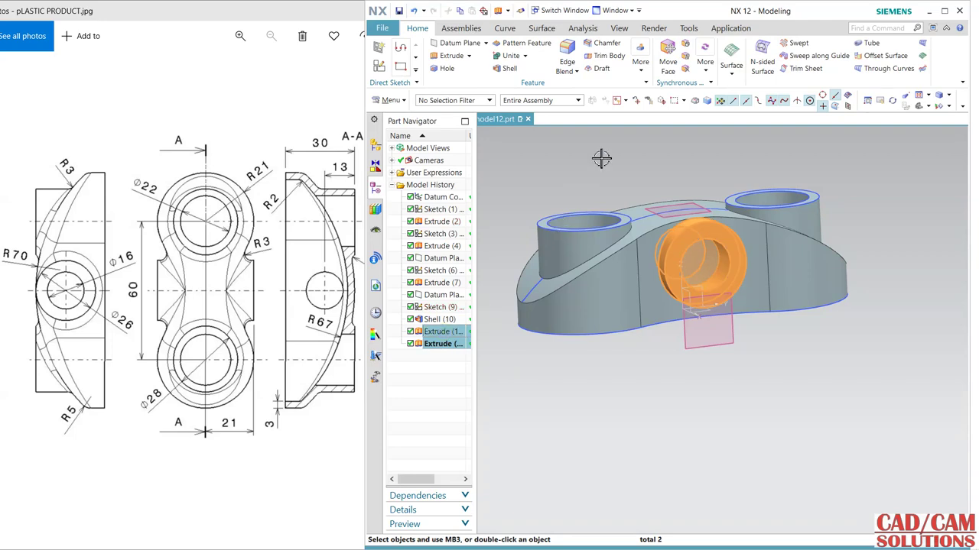
pyautogui.click(642, 74)
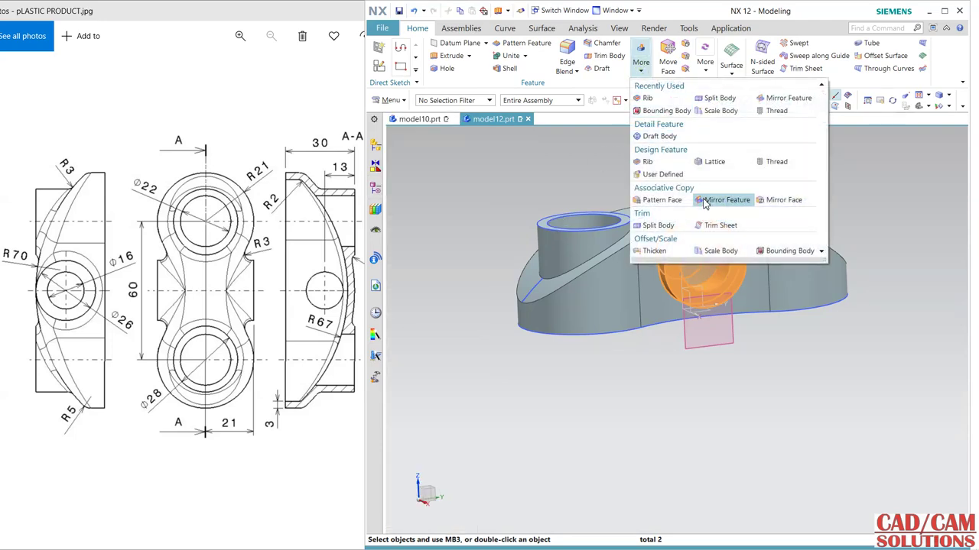
pyautogui.click(738, 197)
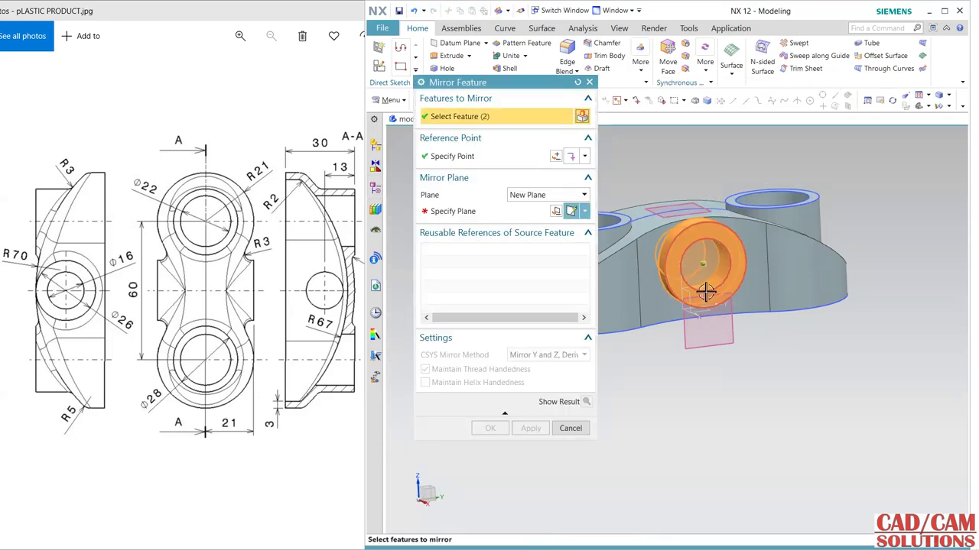
pyautogui.click(482, 211)
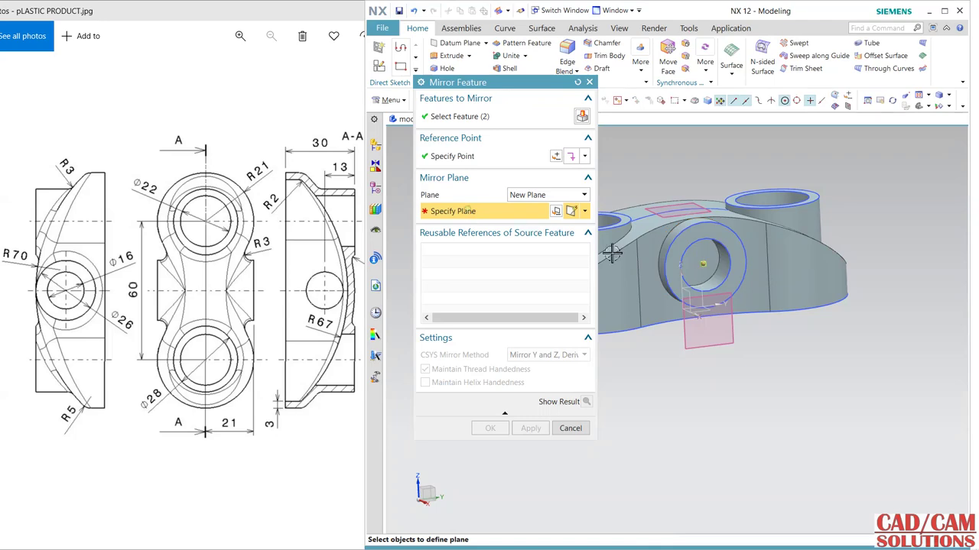
pyautogui.click(703, 284)
pyautogui.middleClick(679, 398)
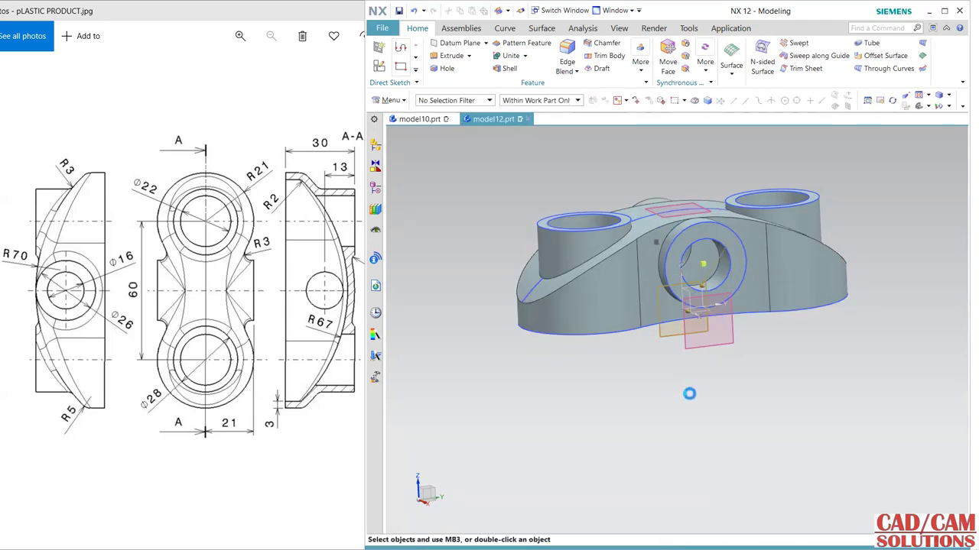
pyautogui.moveTo(688, 374); pyautogui.dragTo(696, 406, button='middle')
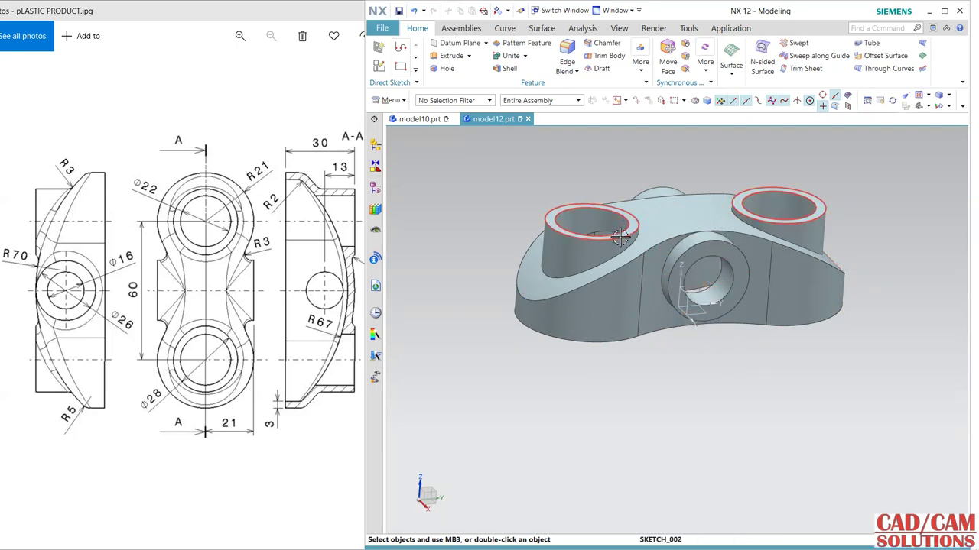
# Apply a 5 mm edge blend along the outer edge between the curved top face and the side walls
pyautogui.moveTo(628, 395); pyautogui.dragTo(651, 364, button='middle')
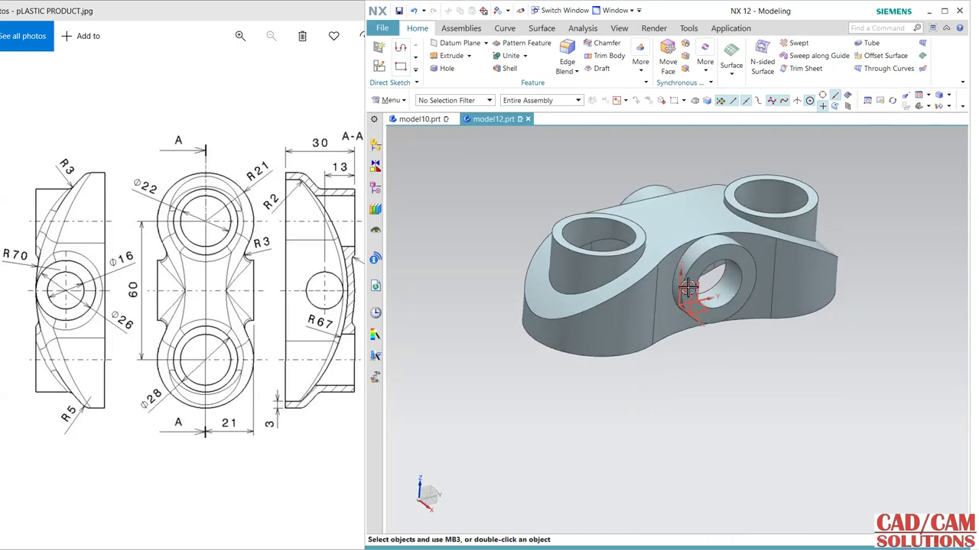
pyautogui.scroll(2, 680, 178)
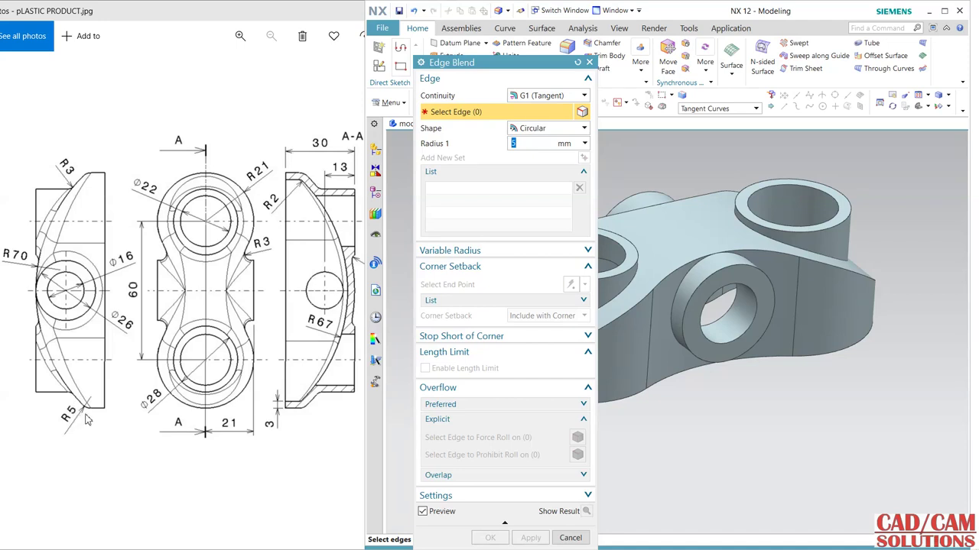
pyautogui.click(870, 274)
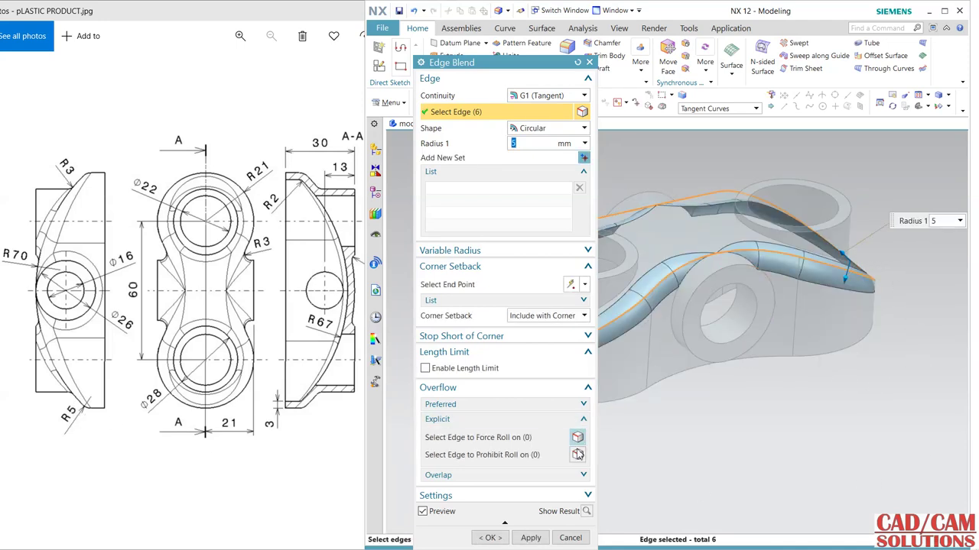
pyautogui.click(530, 538)
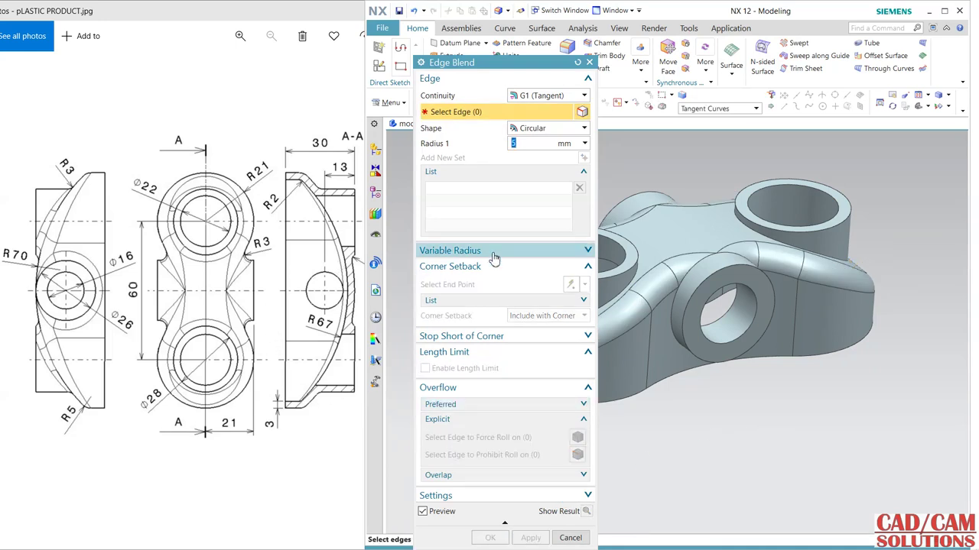
# Apply a 3 mm edge blend where the two side bosses meet the body
pyautogui.click(692, 269)
pyautogui.moveTo(692, 269); pyautogui.dragTo(629, 295, button='middle')
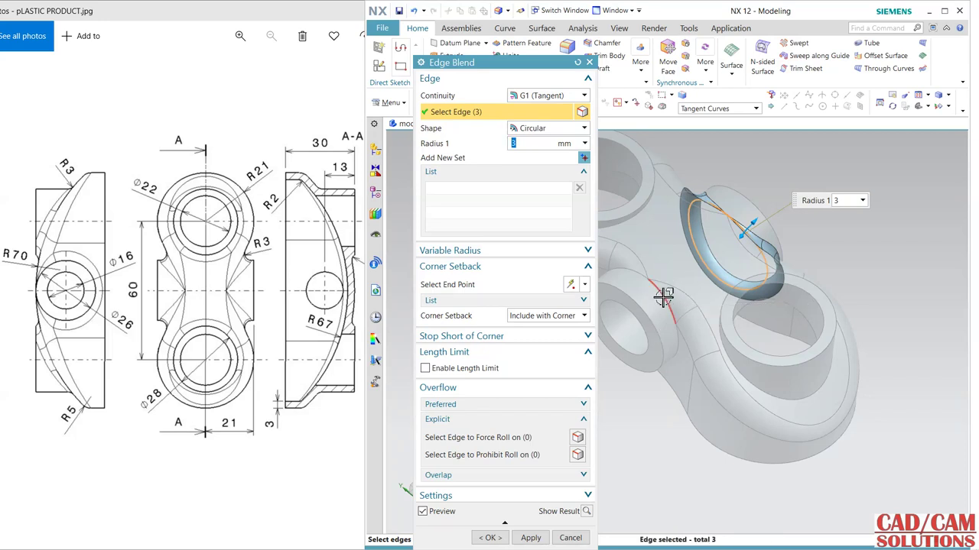
pyautogui.click(663, 292)
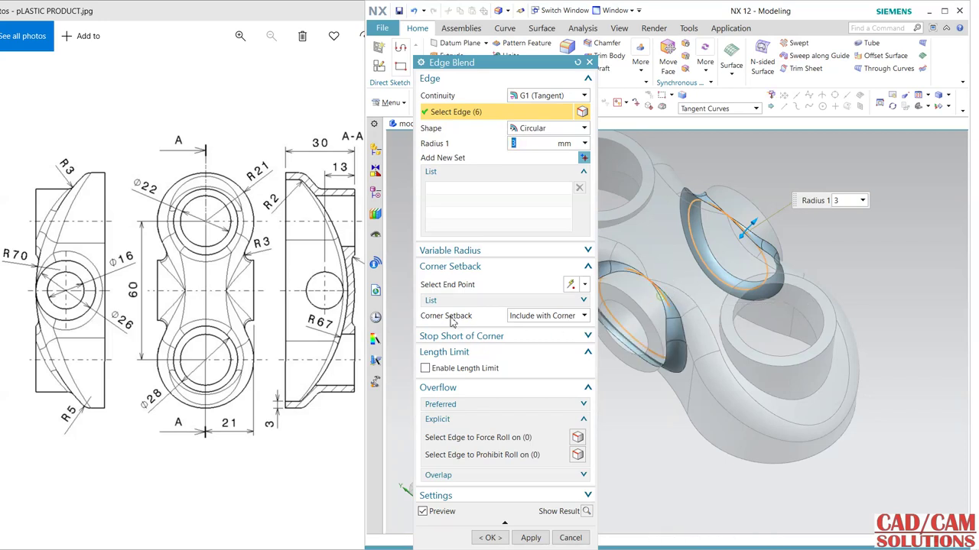
pyautogui.click(529, 538)
# Apply a 3 mm edge blend around the base of both end bosses on the curved top face
pyautogui.click(353, 280)
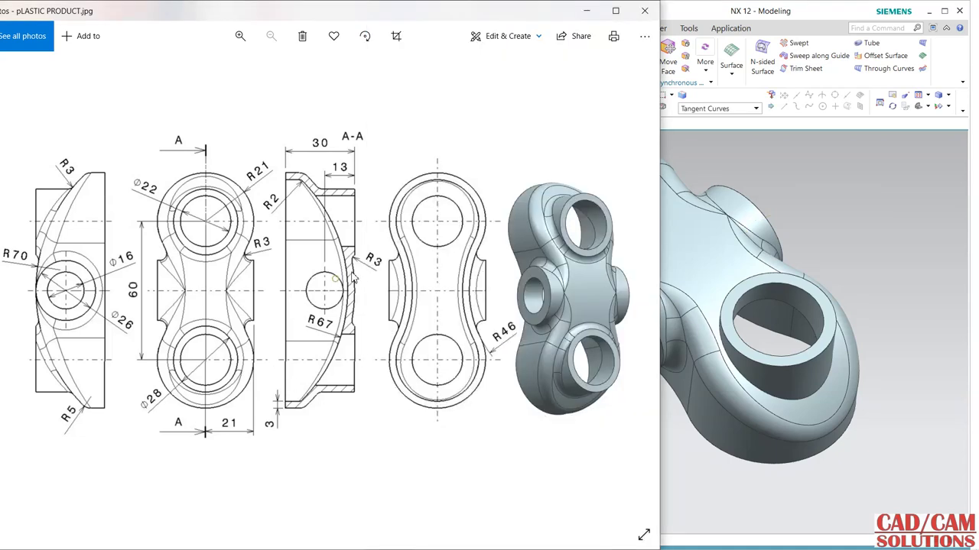
pyautogui.click(791, 185)
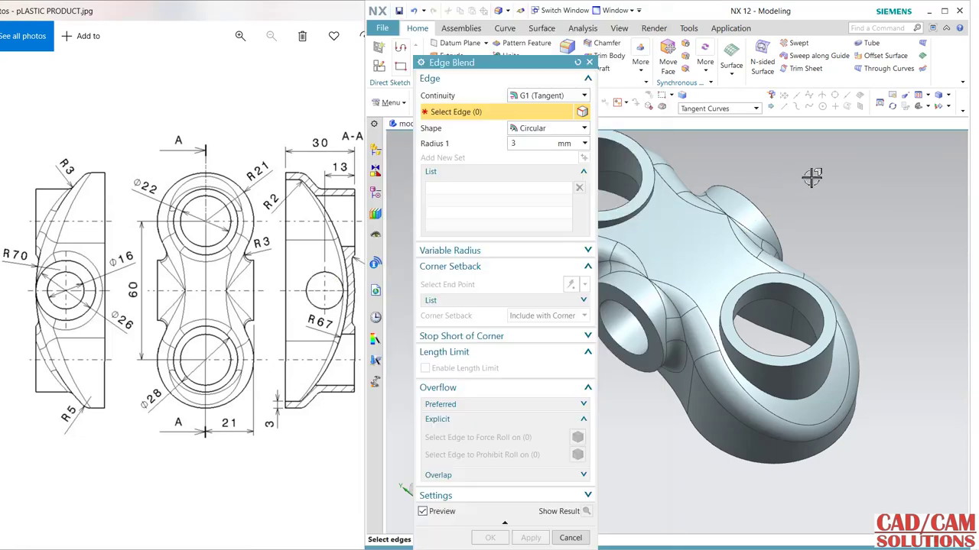
pyautogui.click(642, 216)
pyautogui.click(763, 389)
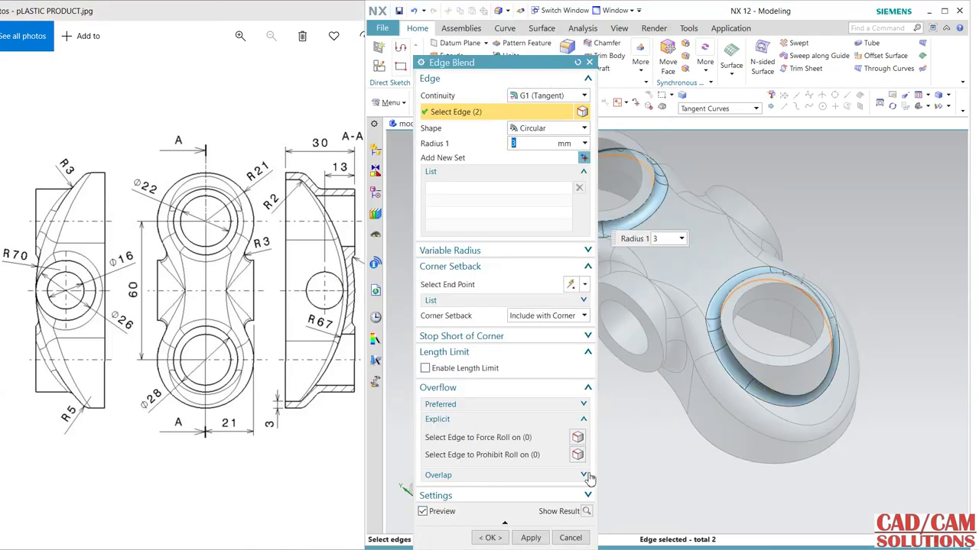
pyautogui.click(531, 538)
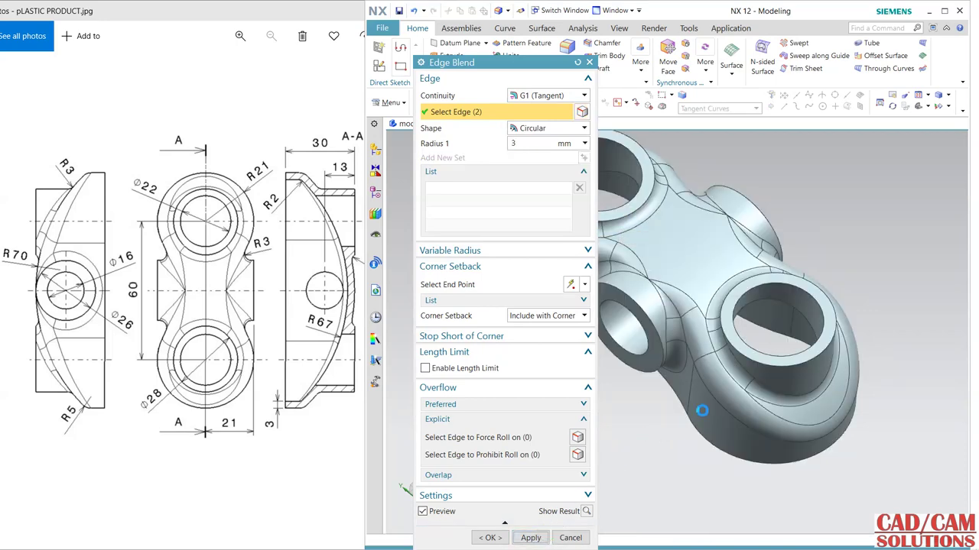
# Apply a 2 mm edge blend along the inner edge between the shell's side walls and its curved inside face
pyautogui.moveTo(907, 265); pyautogui.dragTo(902, 139, button='middle')
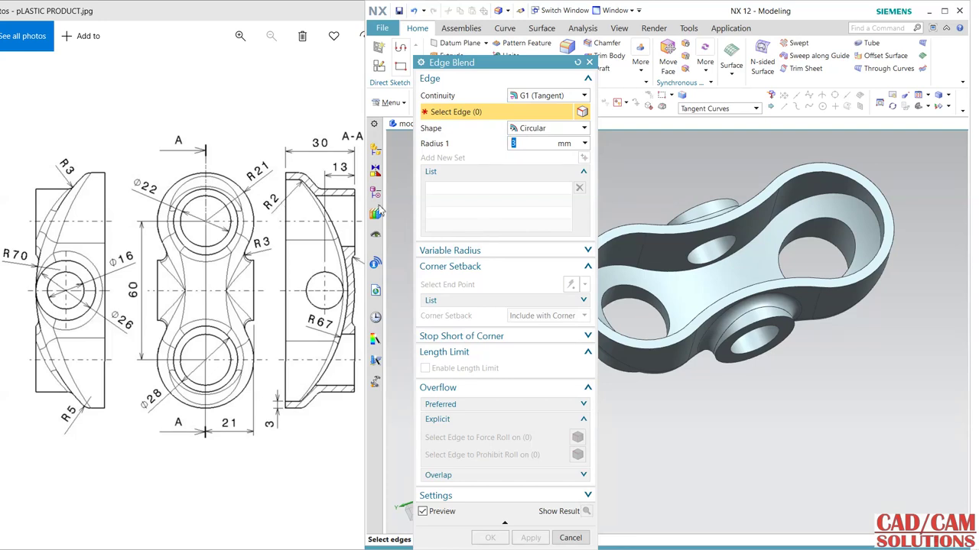
pyautogui.click(659, 277)
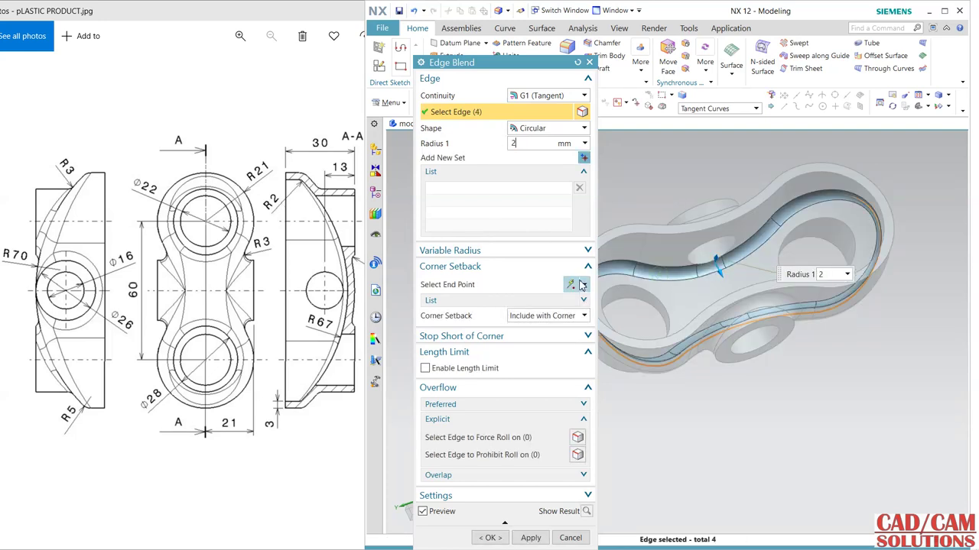
pyautogui.click(531, 538)
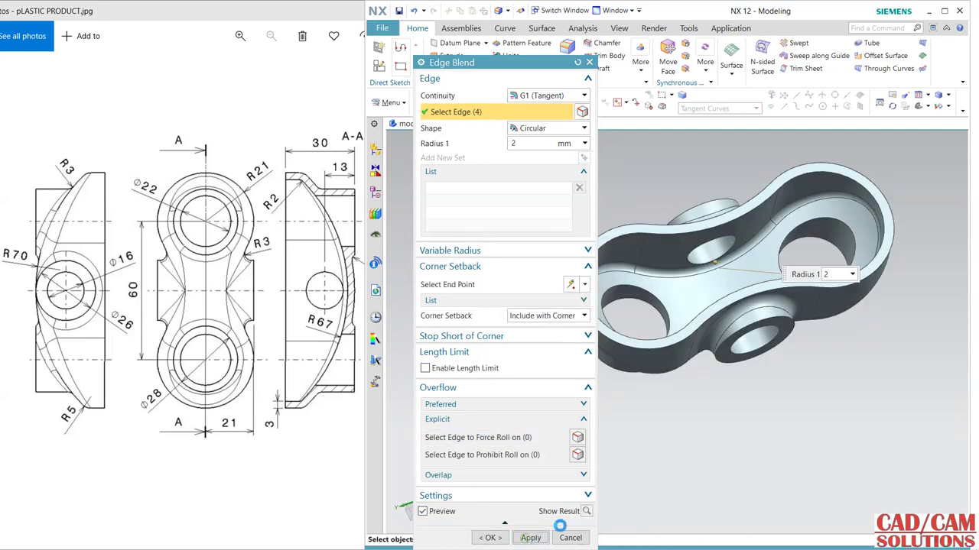
pyautogui.click(570, 537)
pyautogui.moveTo(562, 382); pyautogui.dragTo(542, 472, button='middle')
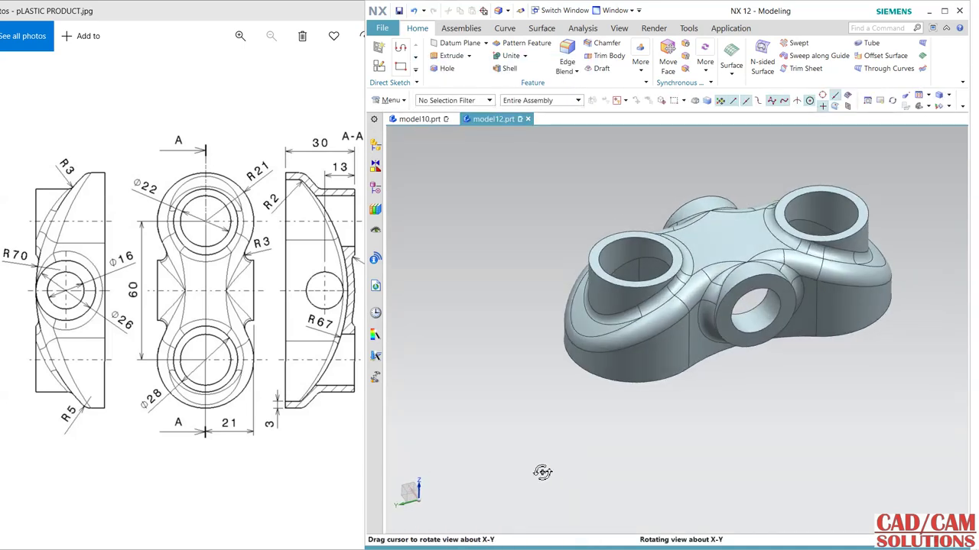
# Compare the blended model with the plastic product reference drawing, and maximize the NX modeling window
pyautogui.scroll(3, 821, 221)
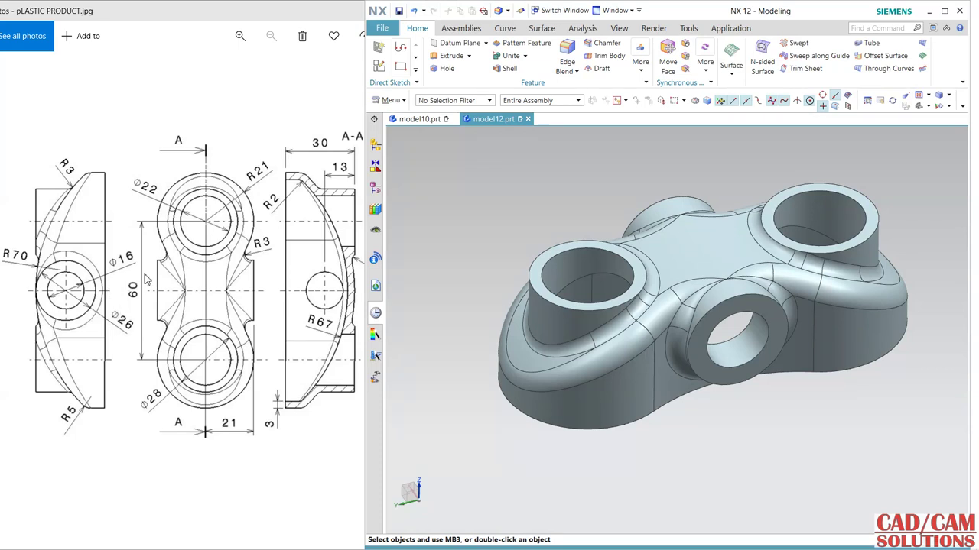
pyautogui.click(255, 240)
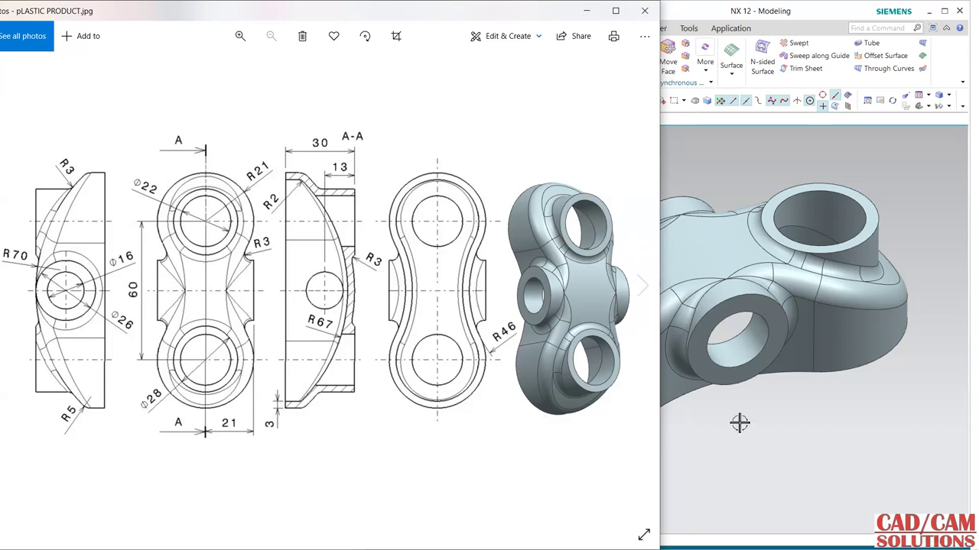
pyautogui.click(788, 430)
pyautogui.click(944, 11)
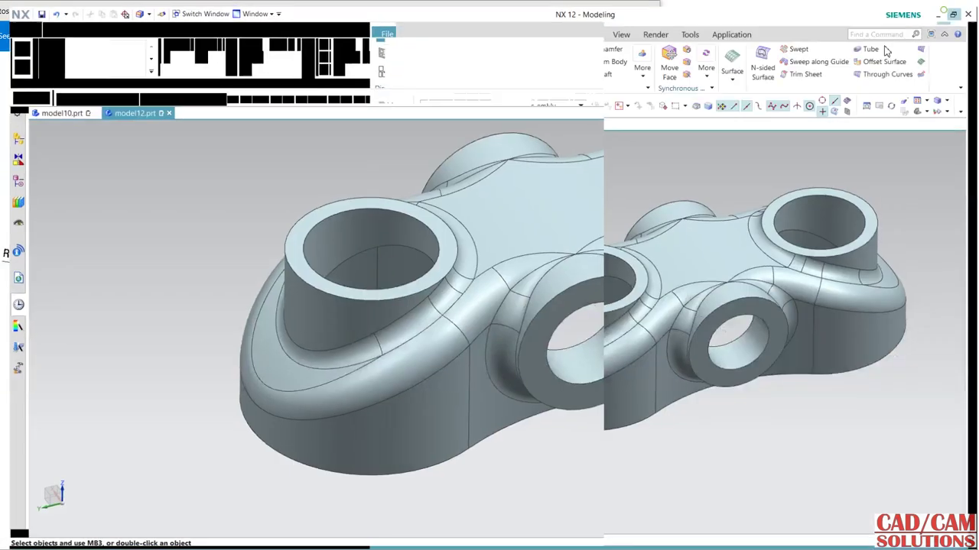
pyautogui.moveTo(473, 309); pyautogui.dragTo(654, 212, button='middle')
pyautogui.scroll(-1, 642, 216)
pyautogui.scroll(-1, 611, 160)
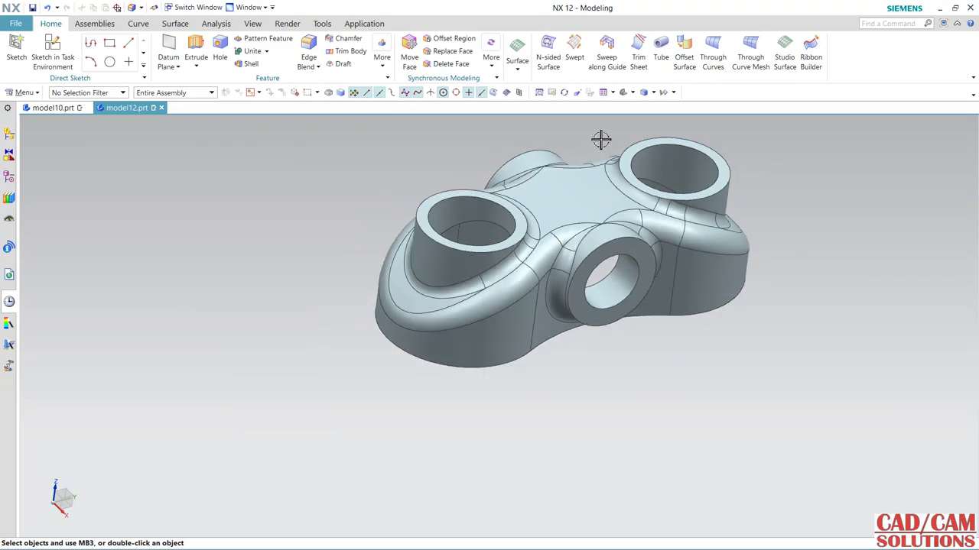
pyautogui.scroll(-2, 585, 176)
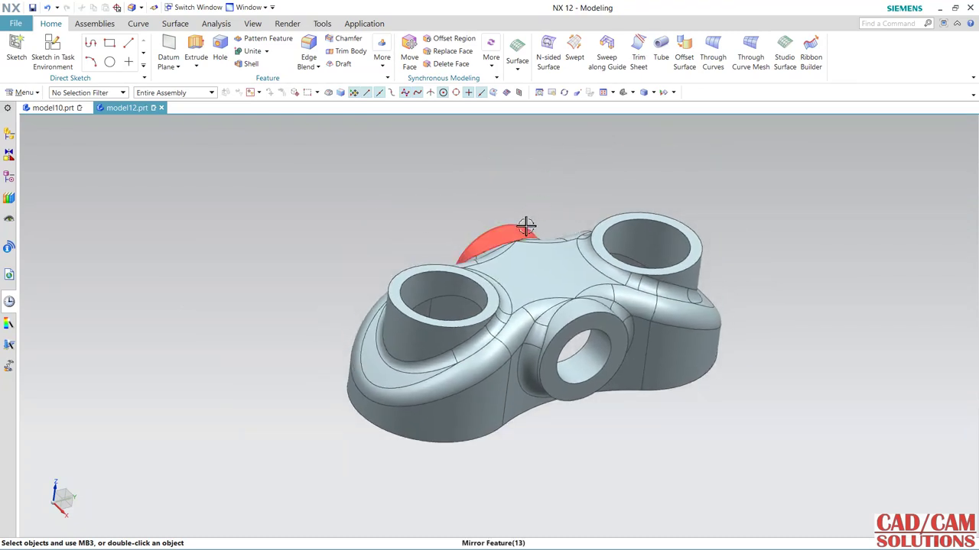
# Enter the Studio Task visualization environment for the finished part
pyautogui.click(253, 23)
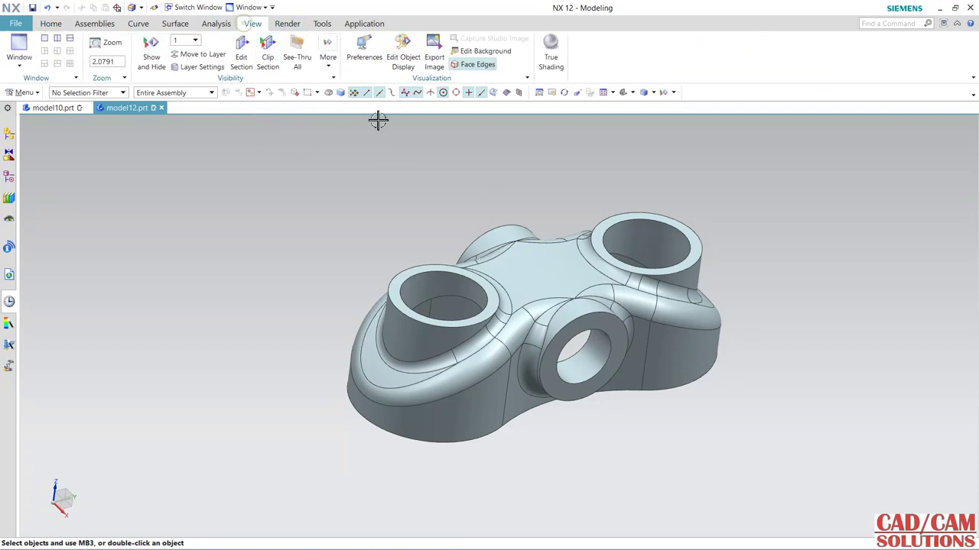
pyautogui.moveTo(413, 168)
pyautogui.mouseDown(button='middle')
pyautogui.moveTo(419, 160)
pyautogui.moveTo(421, 170)
pyautogui.mouseUp(button='middle')
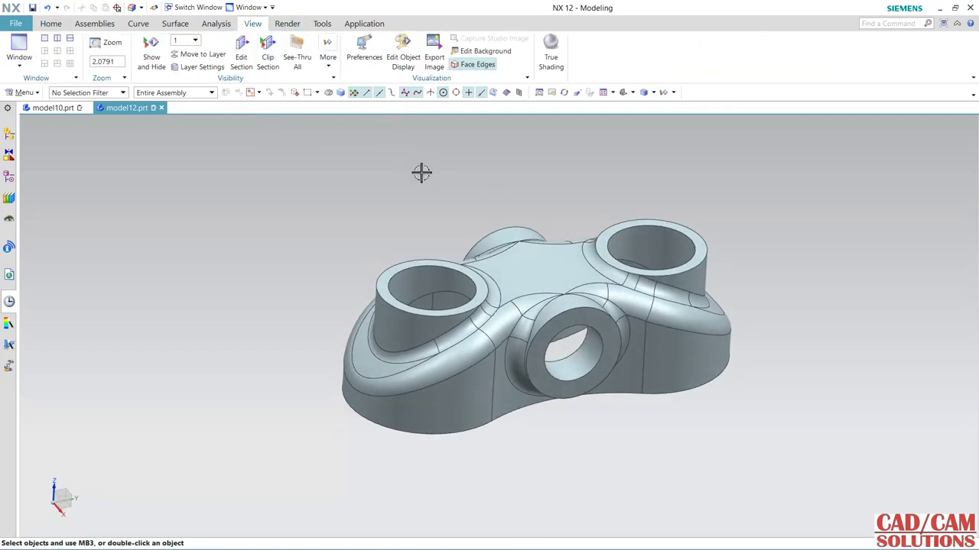
pyautogui.scroll(2, 413, 195)
pyautogui.click(23, 92)
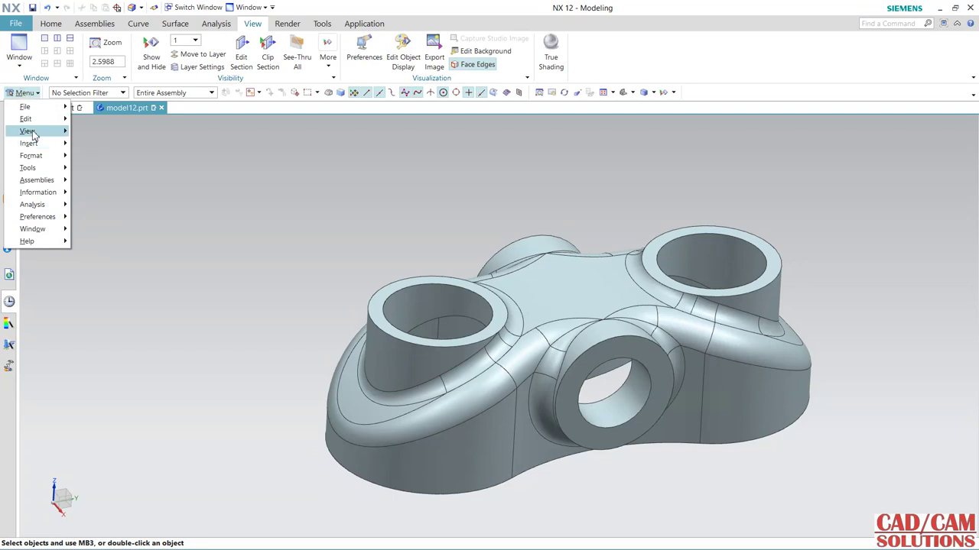
pyautogui.moveTo(36, 144)
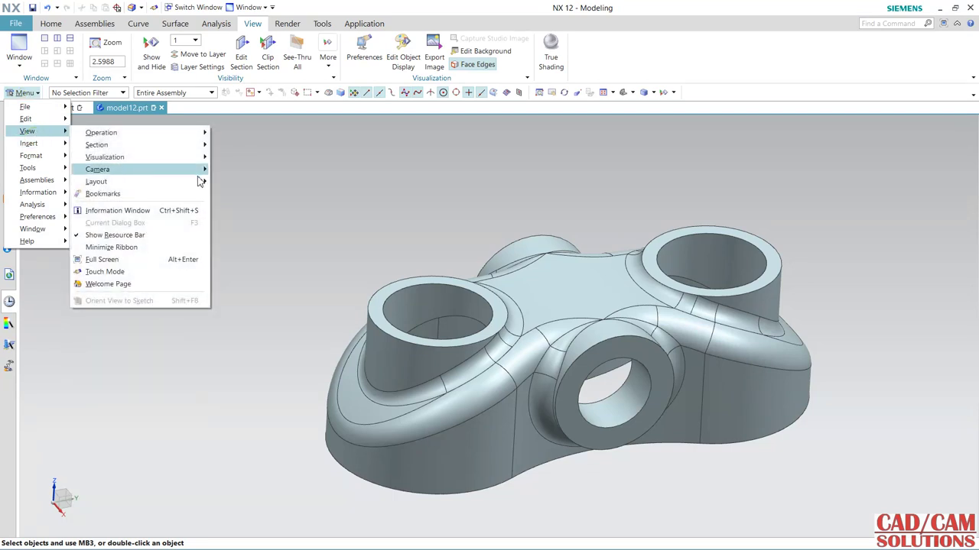
pyautogui.click(169, 159)
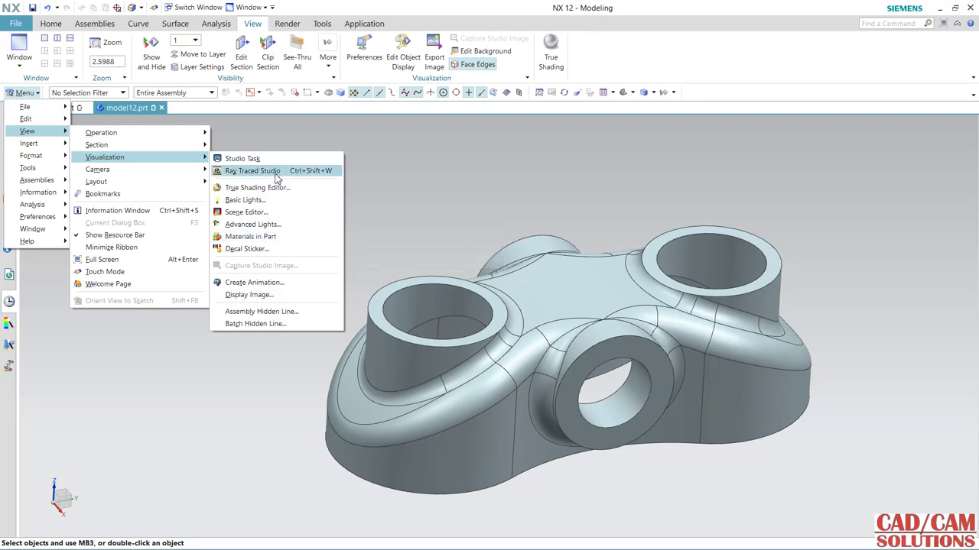
pyautogui.click(243, 158)
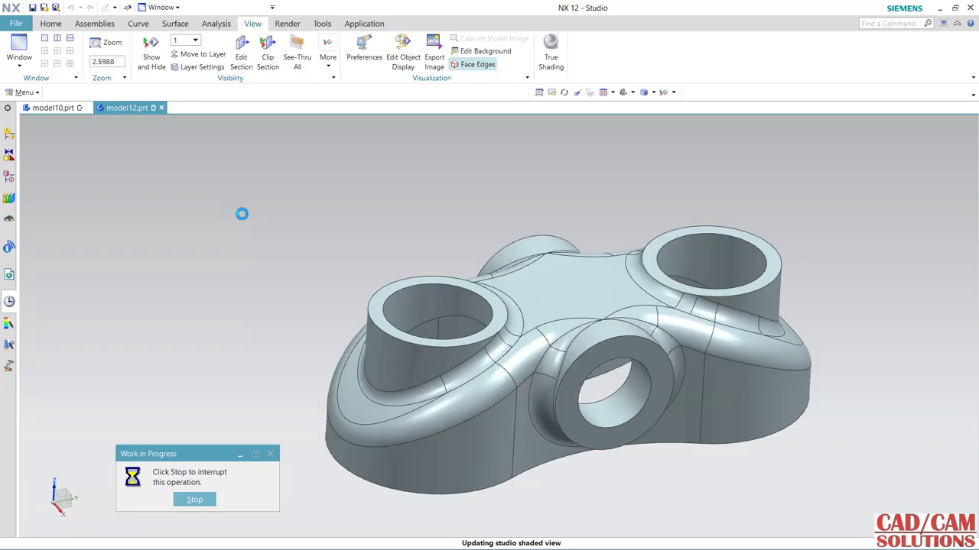
# Assign the Matte Plastic Beige system studio material to the whole body
pyautogui.click(9, 246)
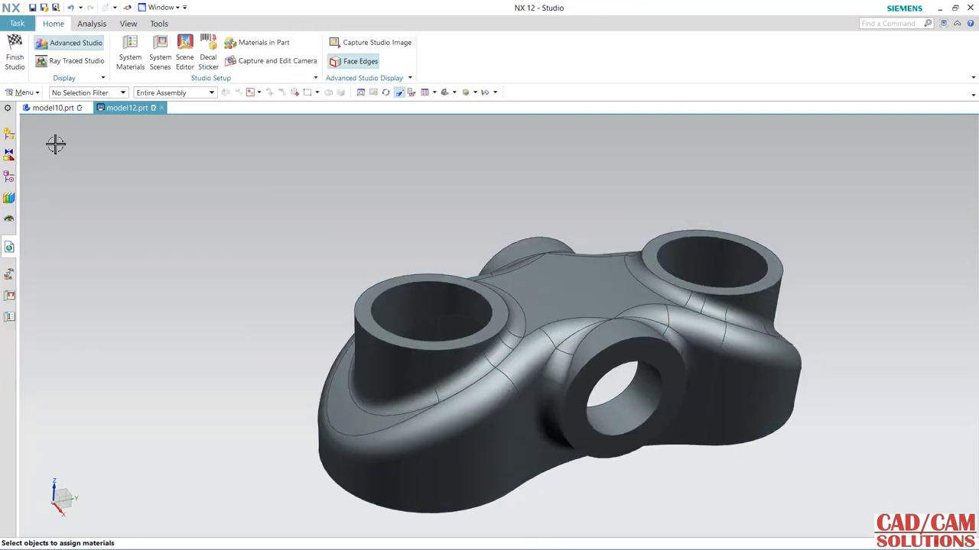
pyautogui.click(10, 316)
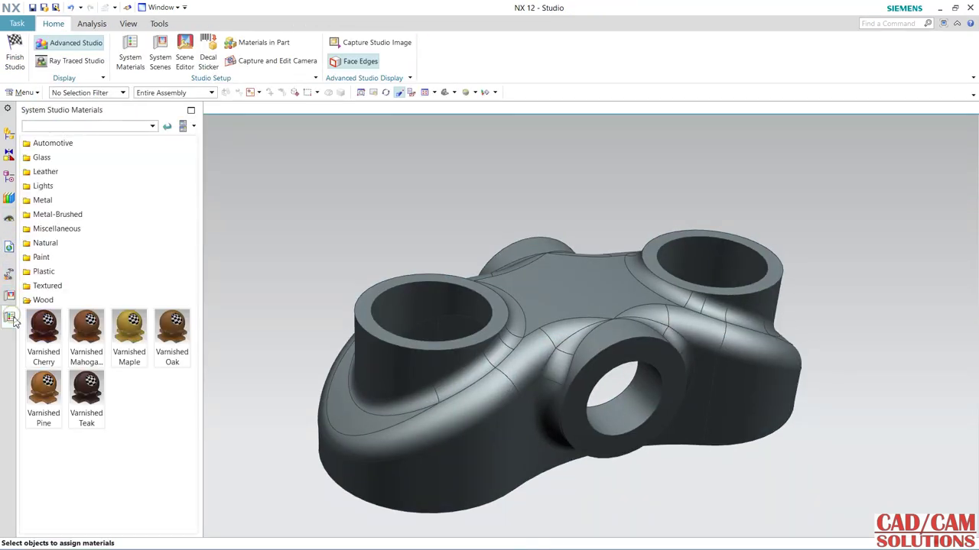
pyautogui.click(44, 271)
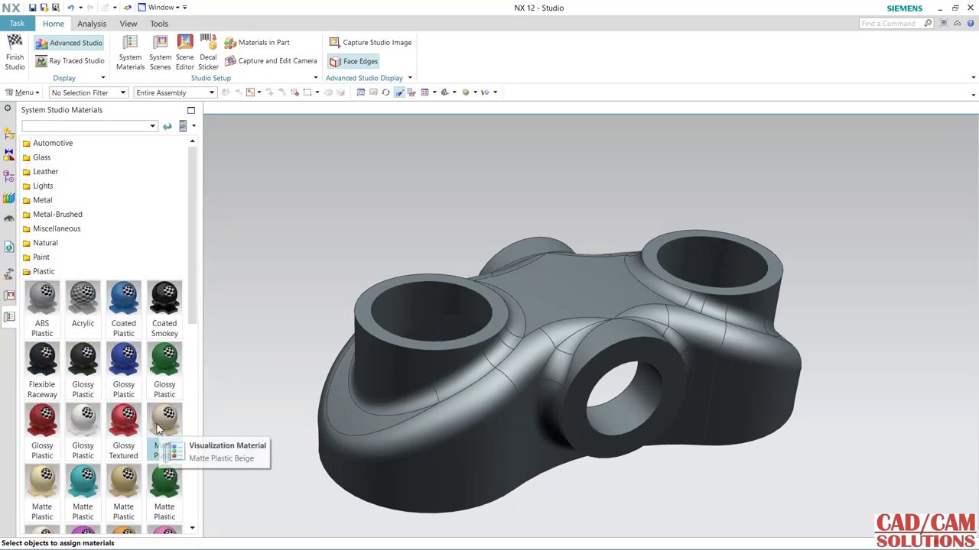
pyautogui.moveTo(162, 442); pyautogui.dragTo(323, 319)
pyautogui.moveTo(311, 283); pyautogui.dragTo(362, 172, button='middle')
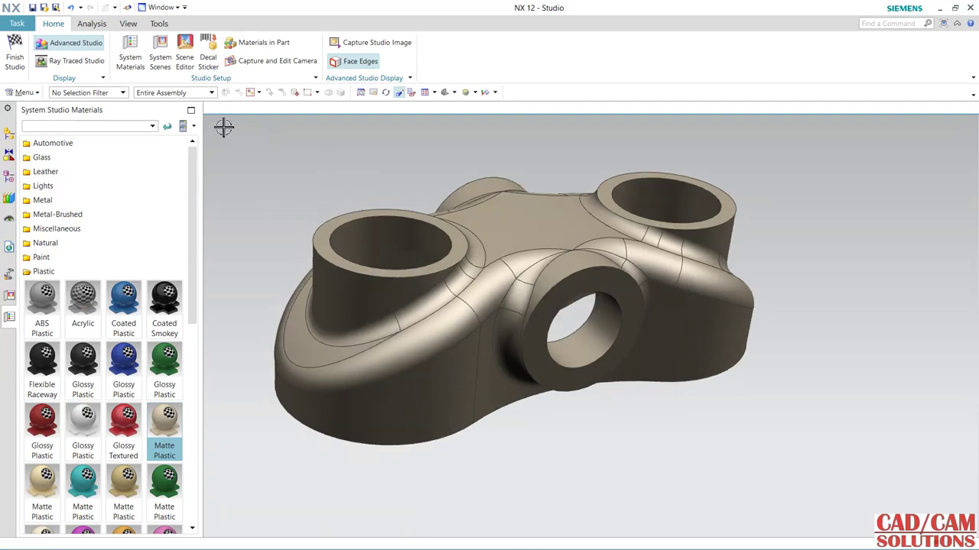
# Start the Ray Traced Studio rendering of the beige plastic part
pyautogui.click(76, 64)
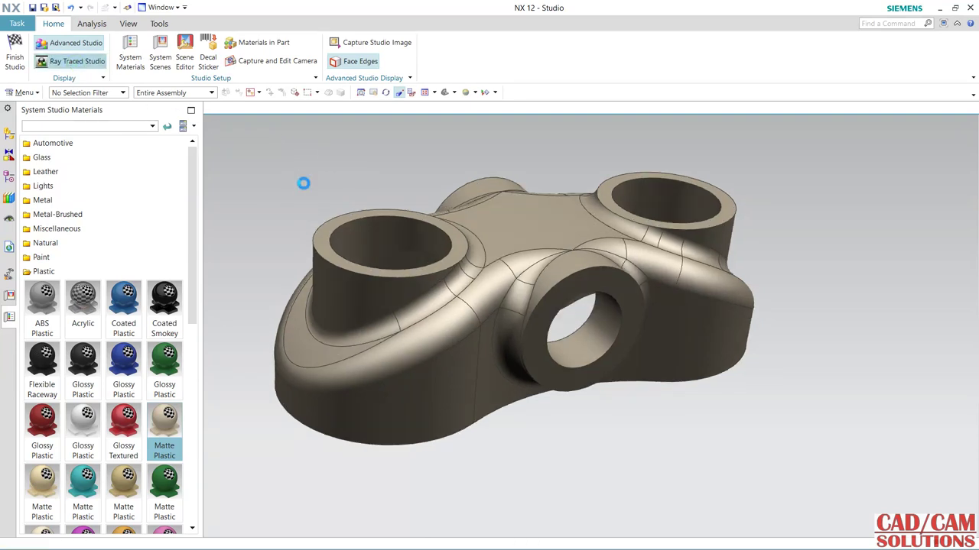